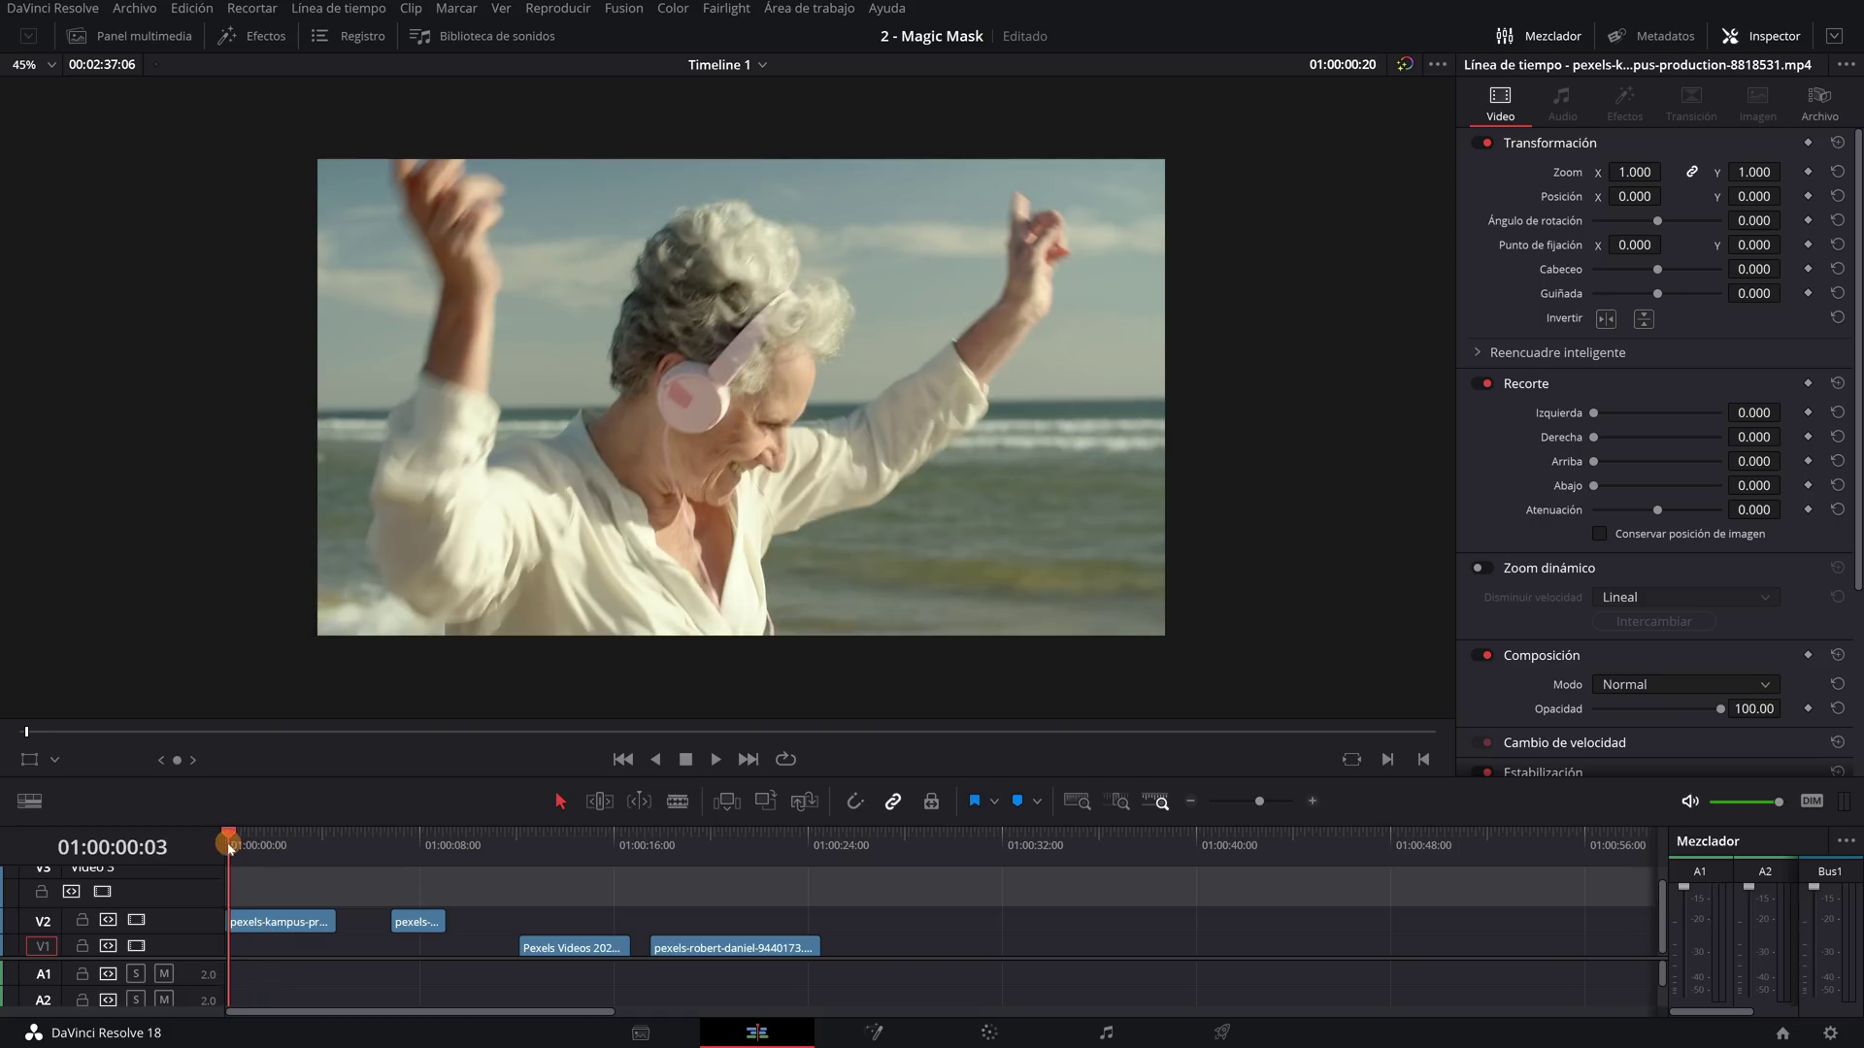
Move the playhead from 01:00:00:03 to 01:00:01:12 in the beach dancing clip.
{"action": "left_click_drag", "start_coordinate": [229, 843], "coordinate": [261, 843]}
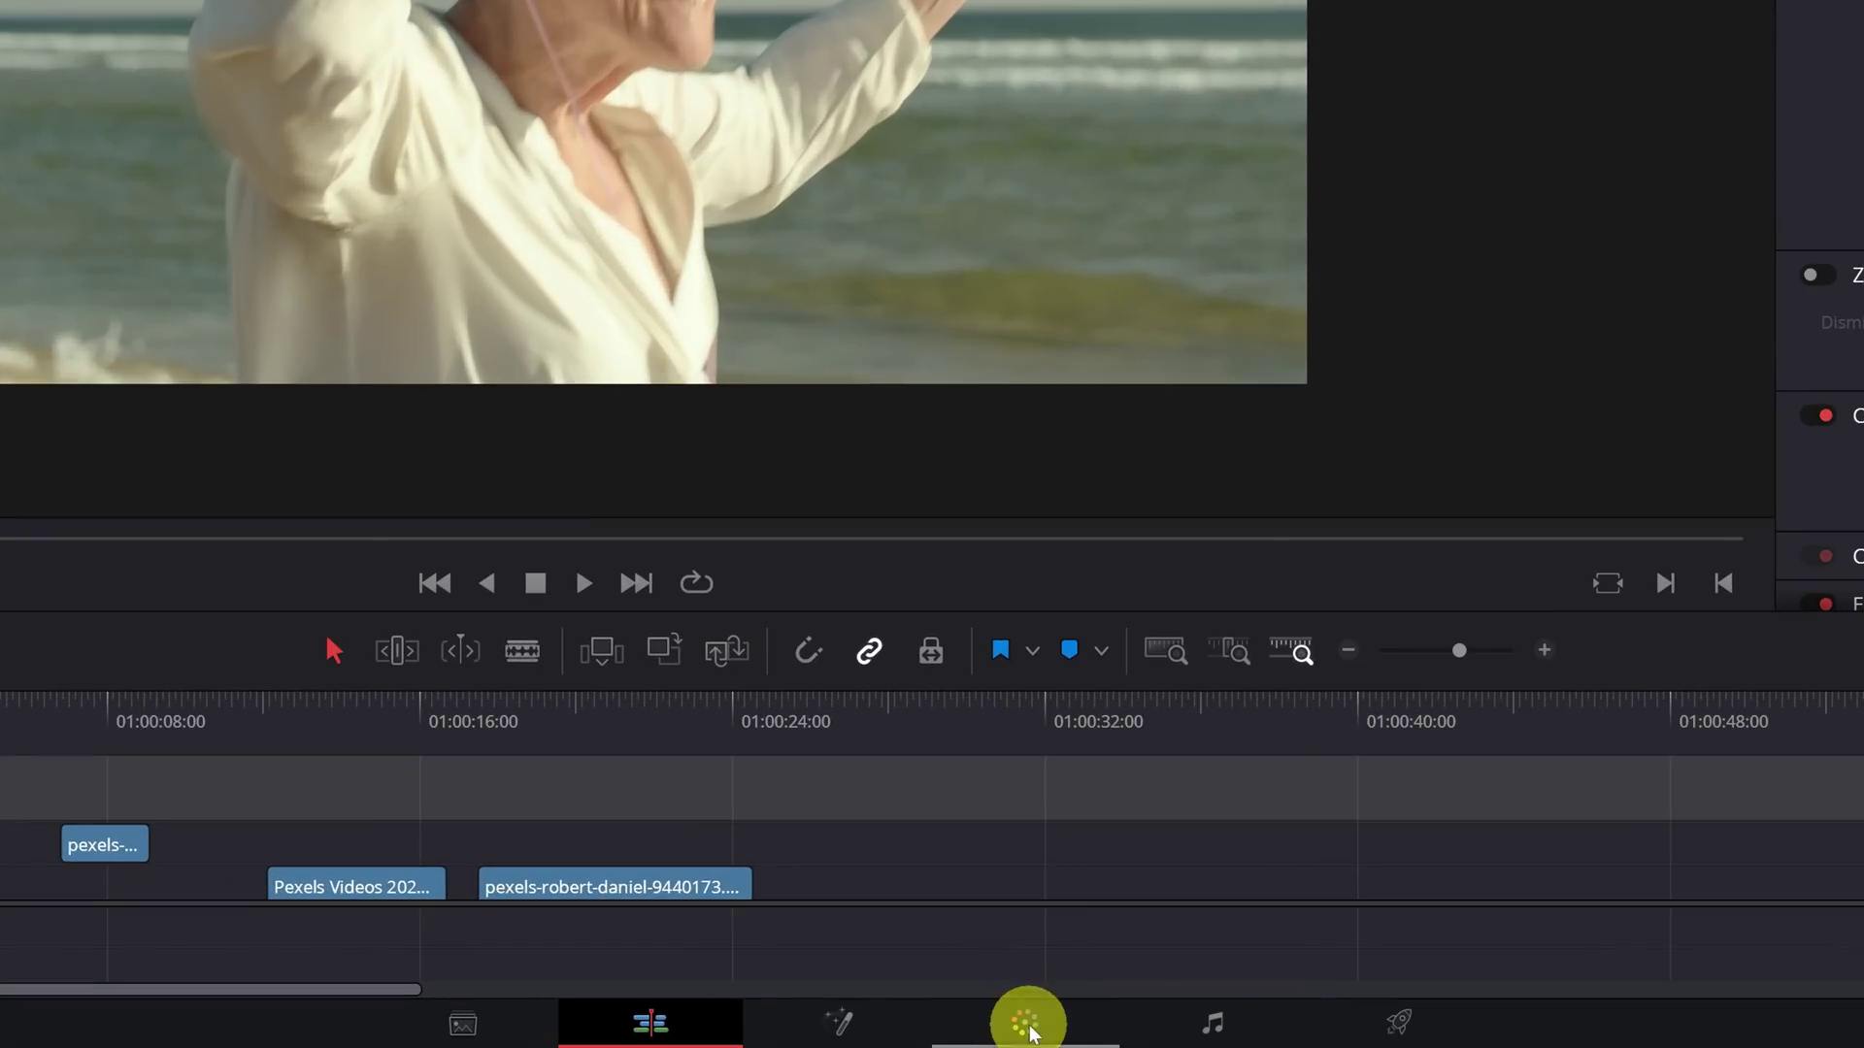
On the Color page, preview the dancing clip, park at 01:00:01:24, and open Magic Mask in Object mode.
{"action": "left_click", "coordinate": [1026, 1024]}
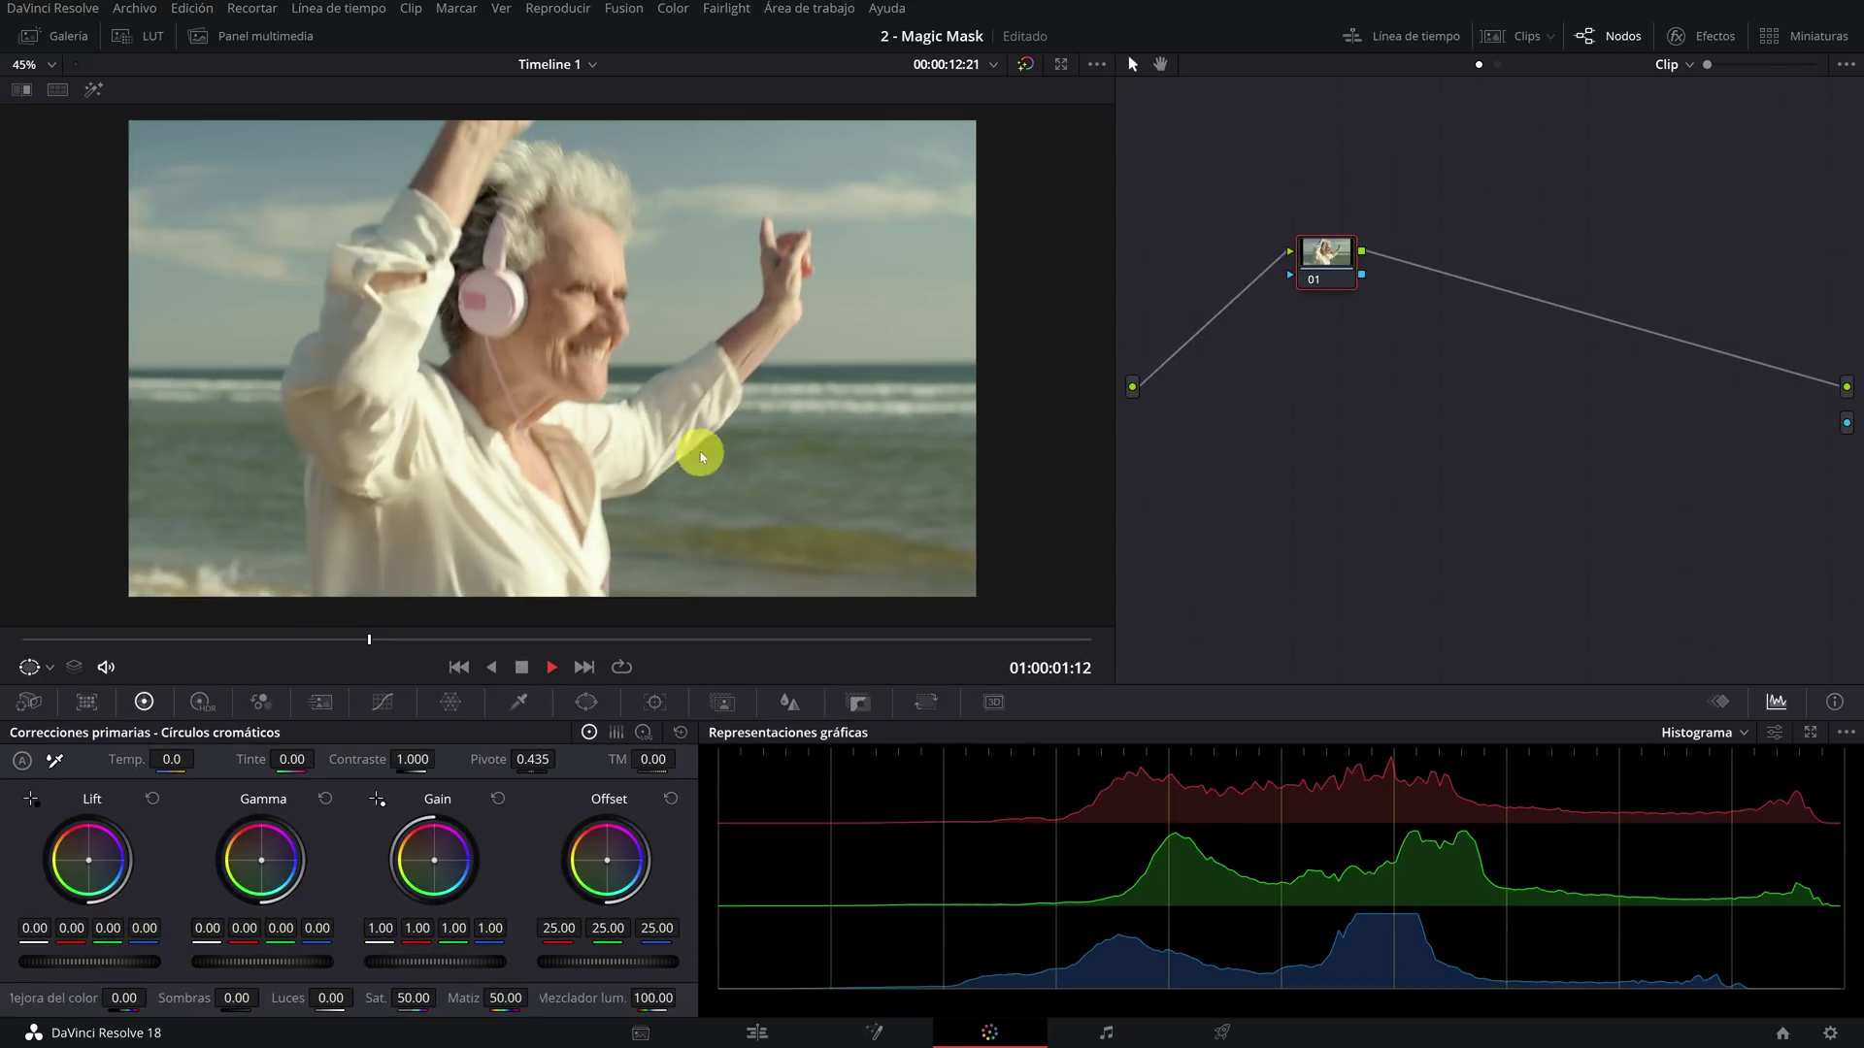
{"action": "left_click_drag", "start_coordinate": [515, 639], "coordinate": [109, 641]}
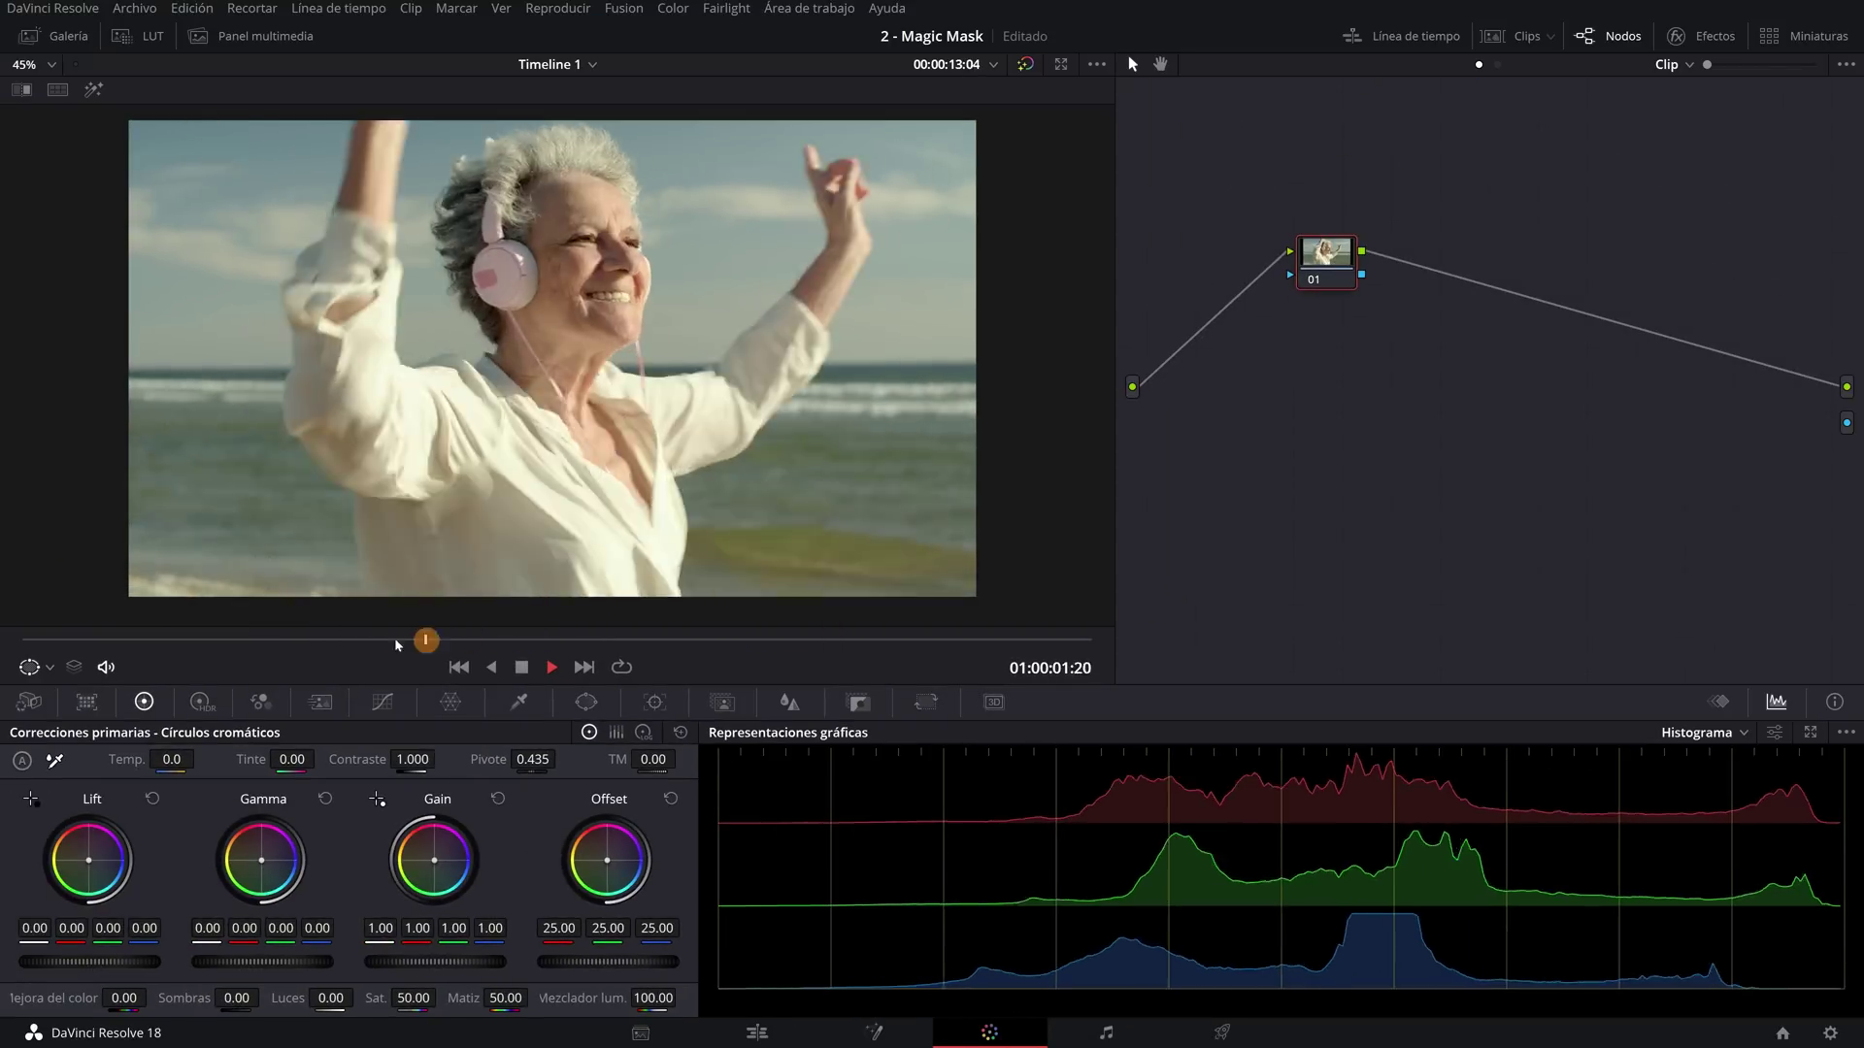
{"action": "key", "text": "space"}
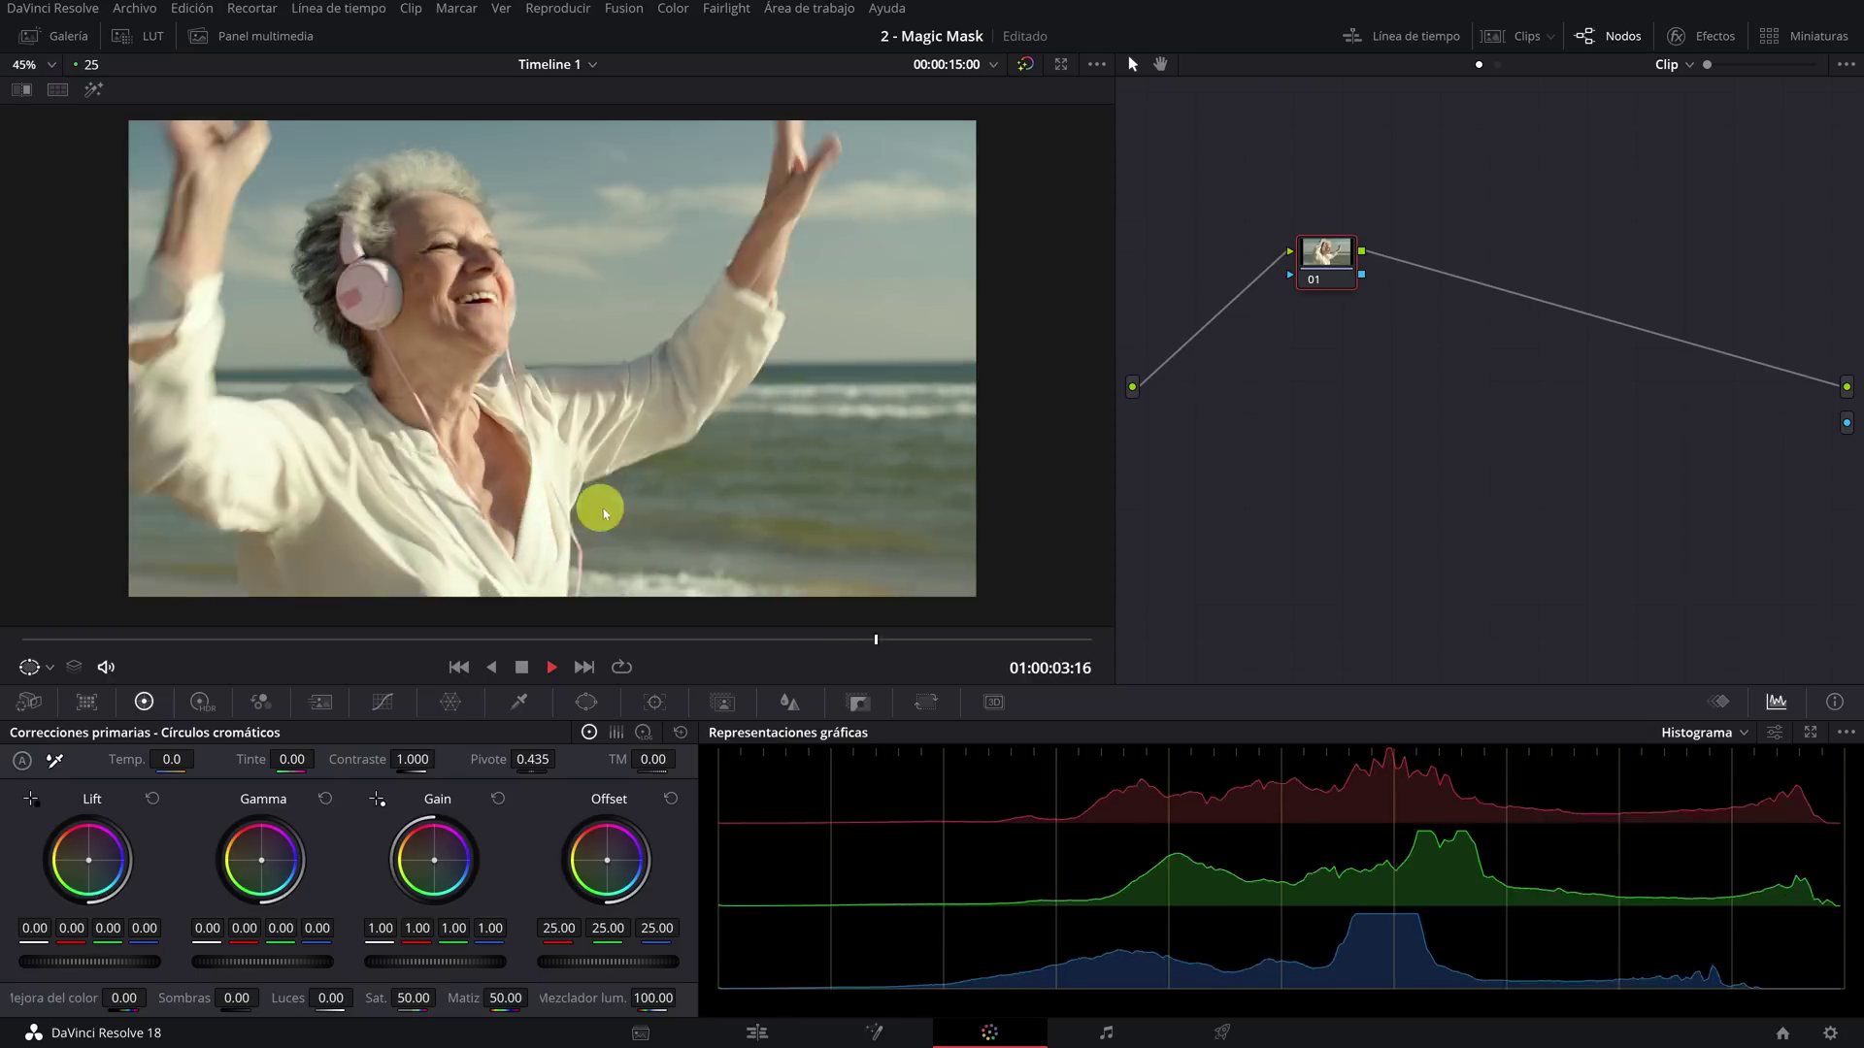
{"action": "left_click_drag", "start_coordinate": [468, 639], "coordinate": [481, 642]}
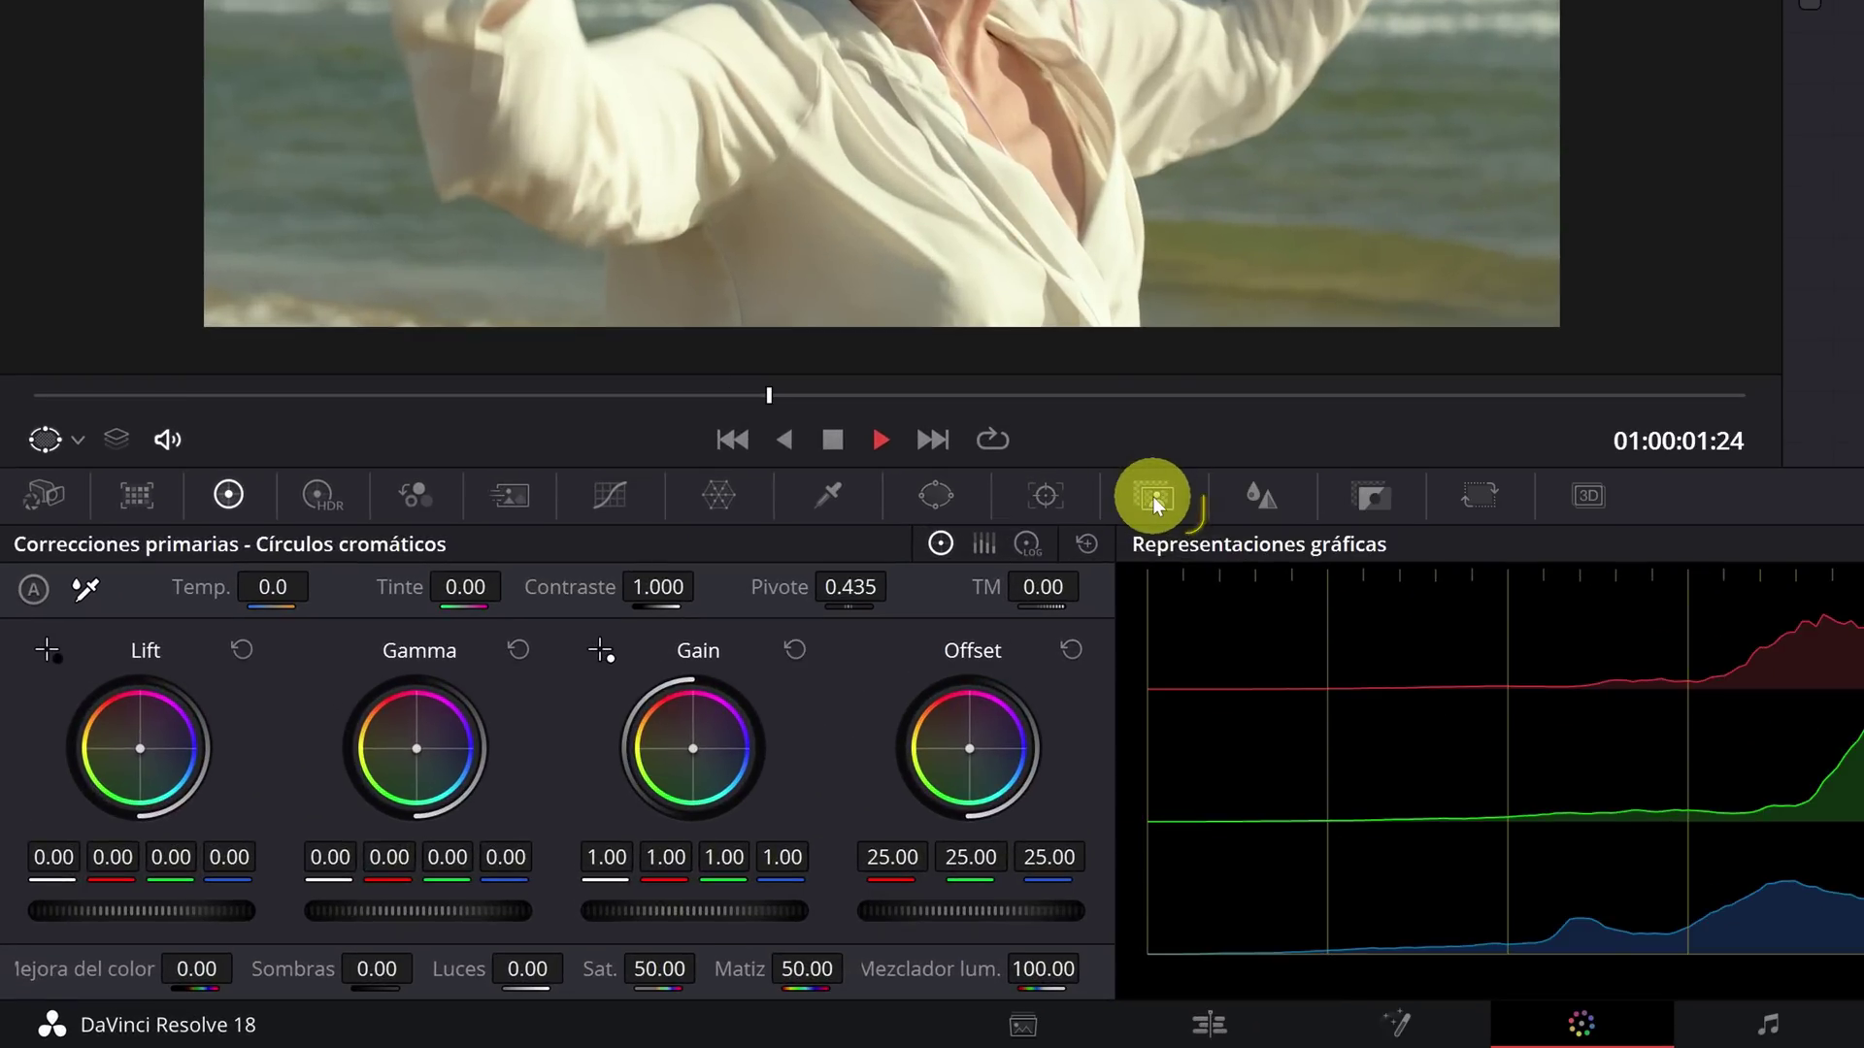
{"action": "left_click", "coordinate": [1155, 500]}
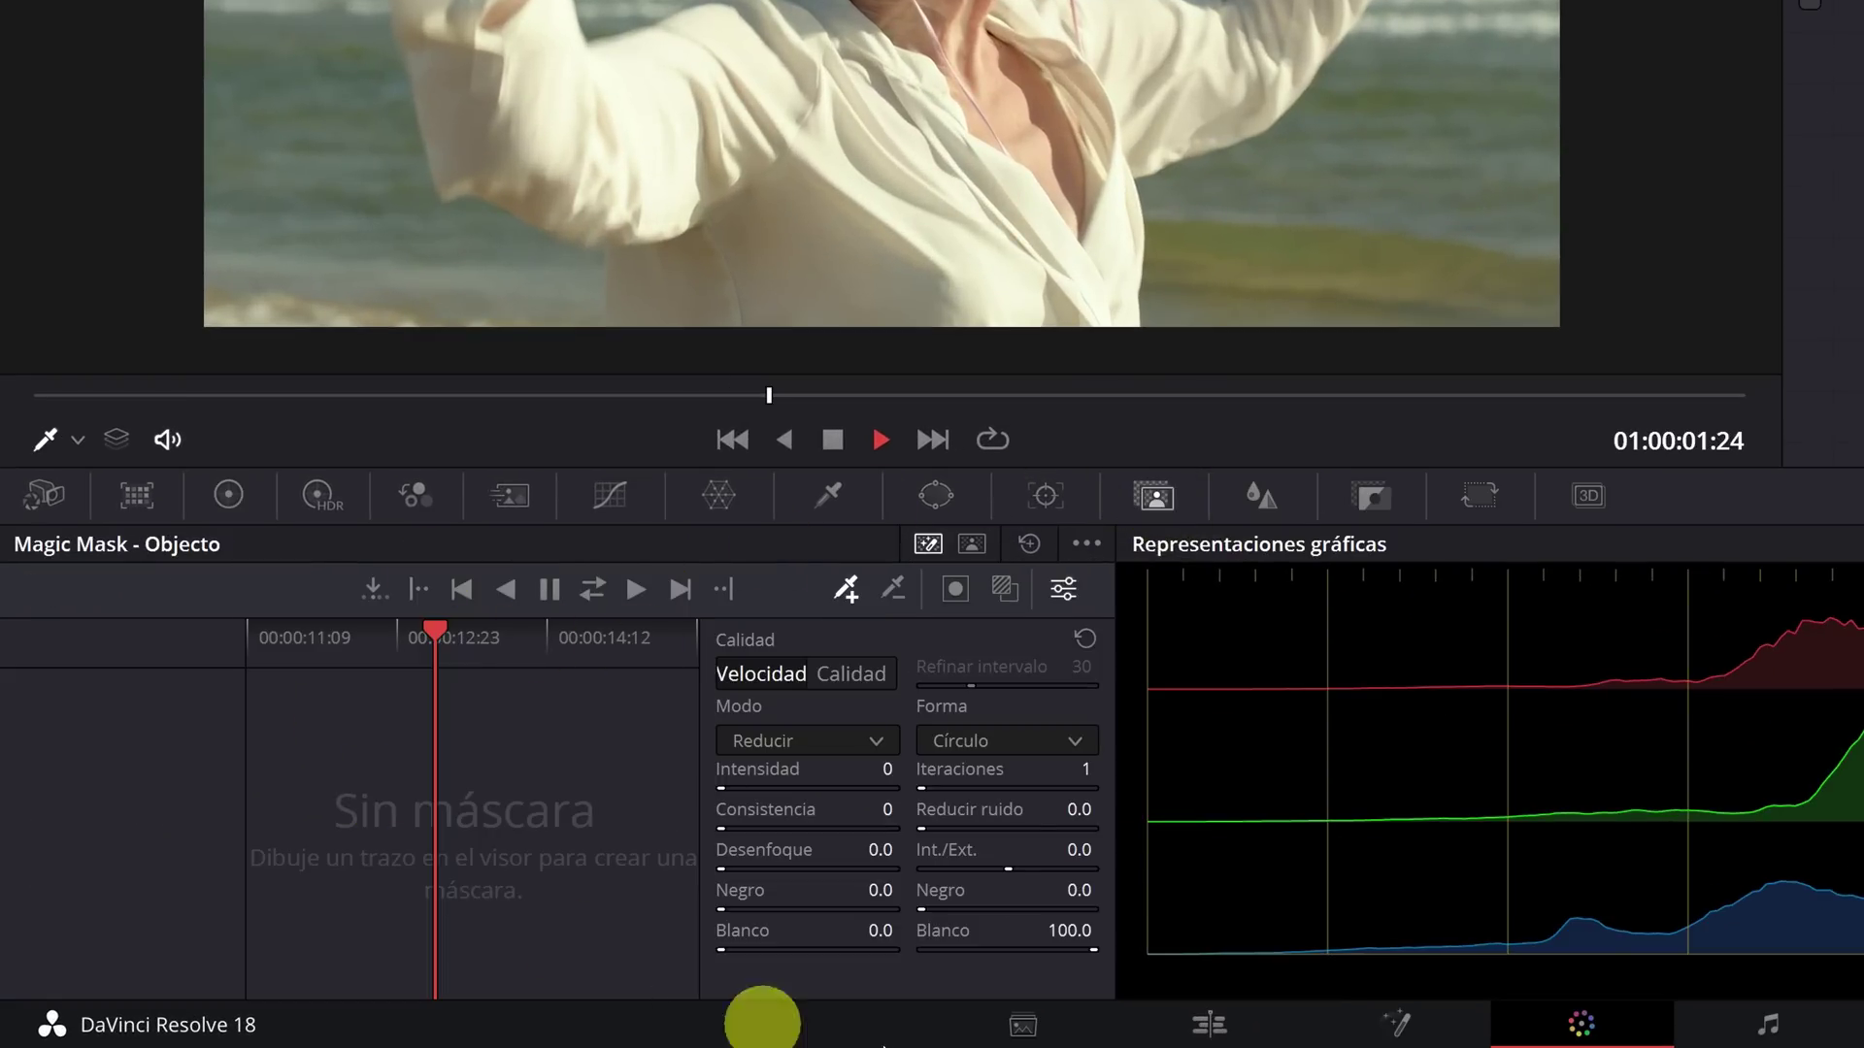
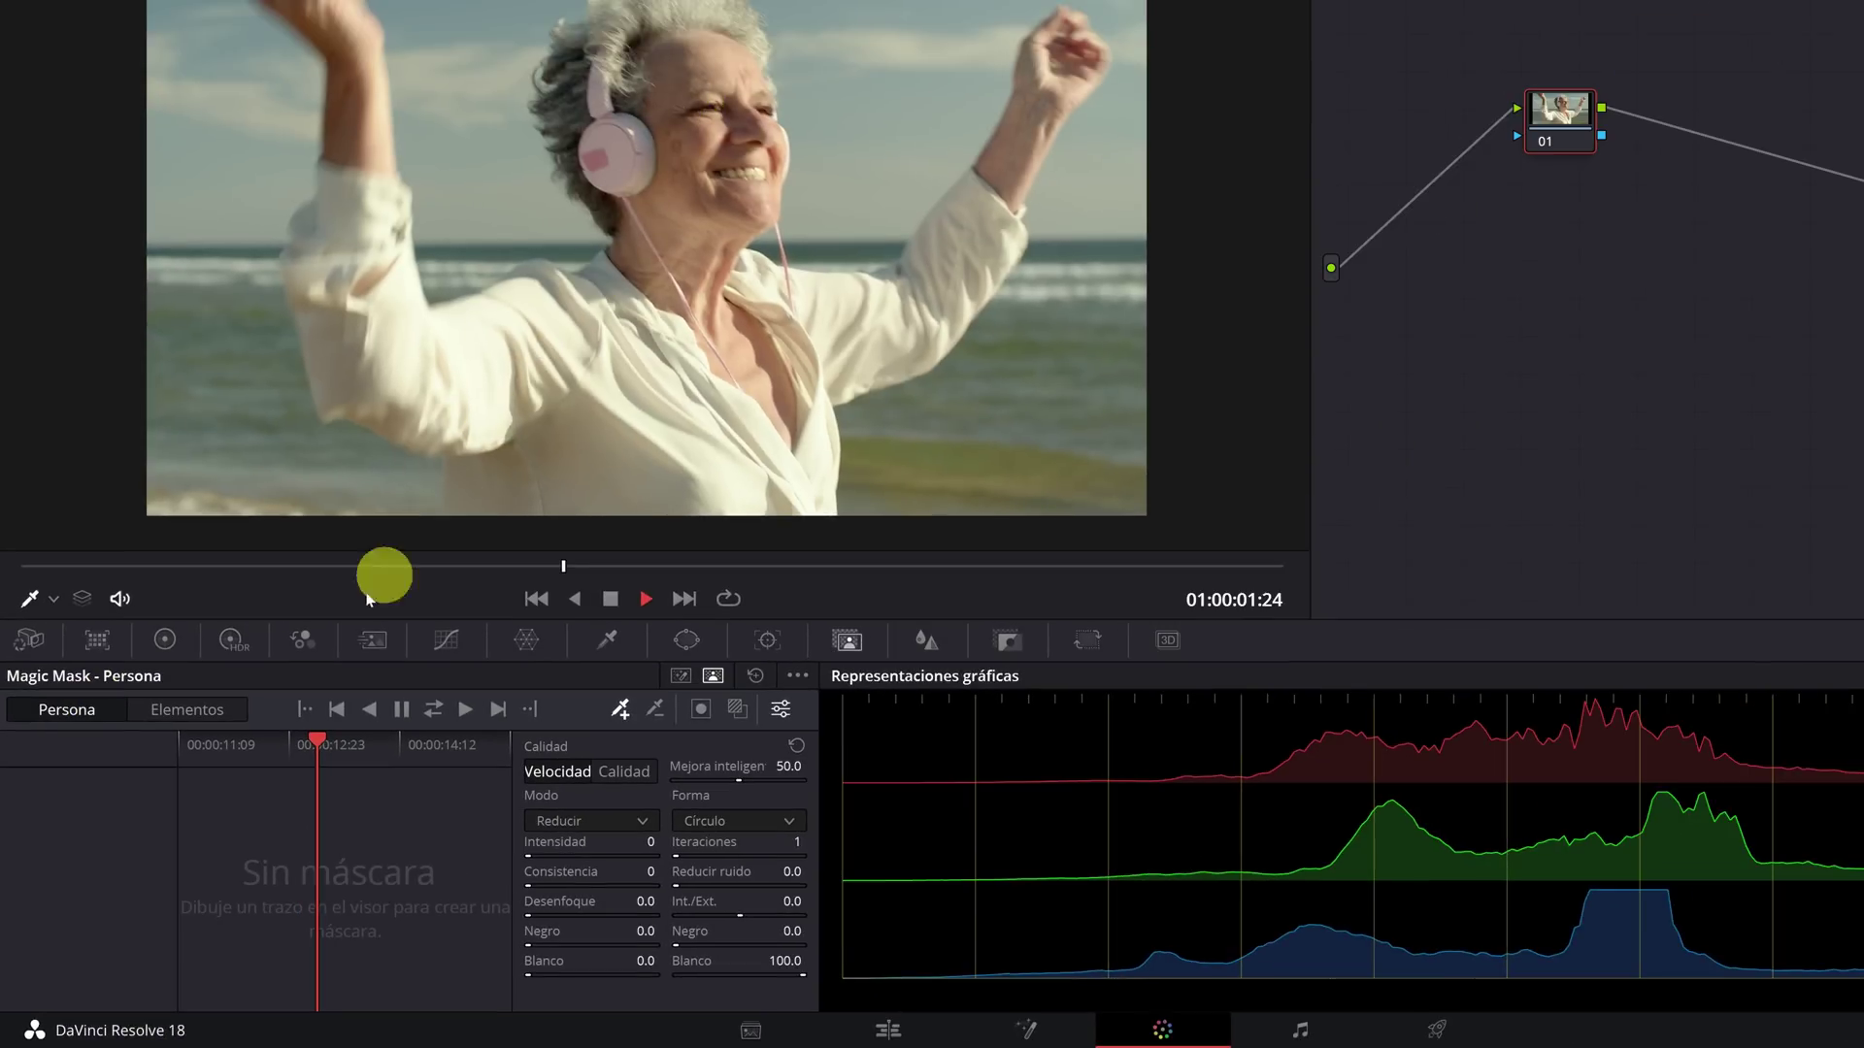
Try the Magic Mask's body-part mode and browse its list of body parts.
{"action": "left_click", "coordinate": [190, 714]}
{"action": "left_click", "coordinate": [103, 749]}
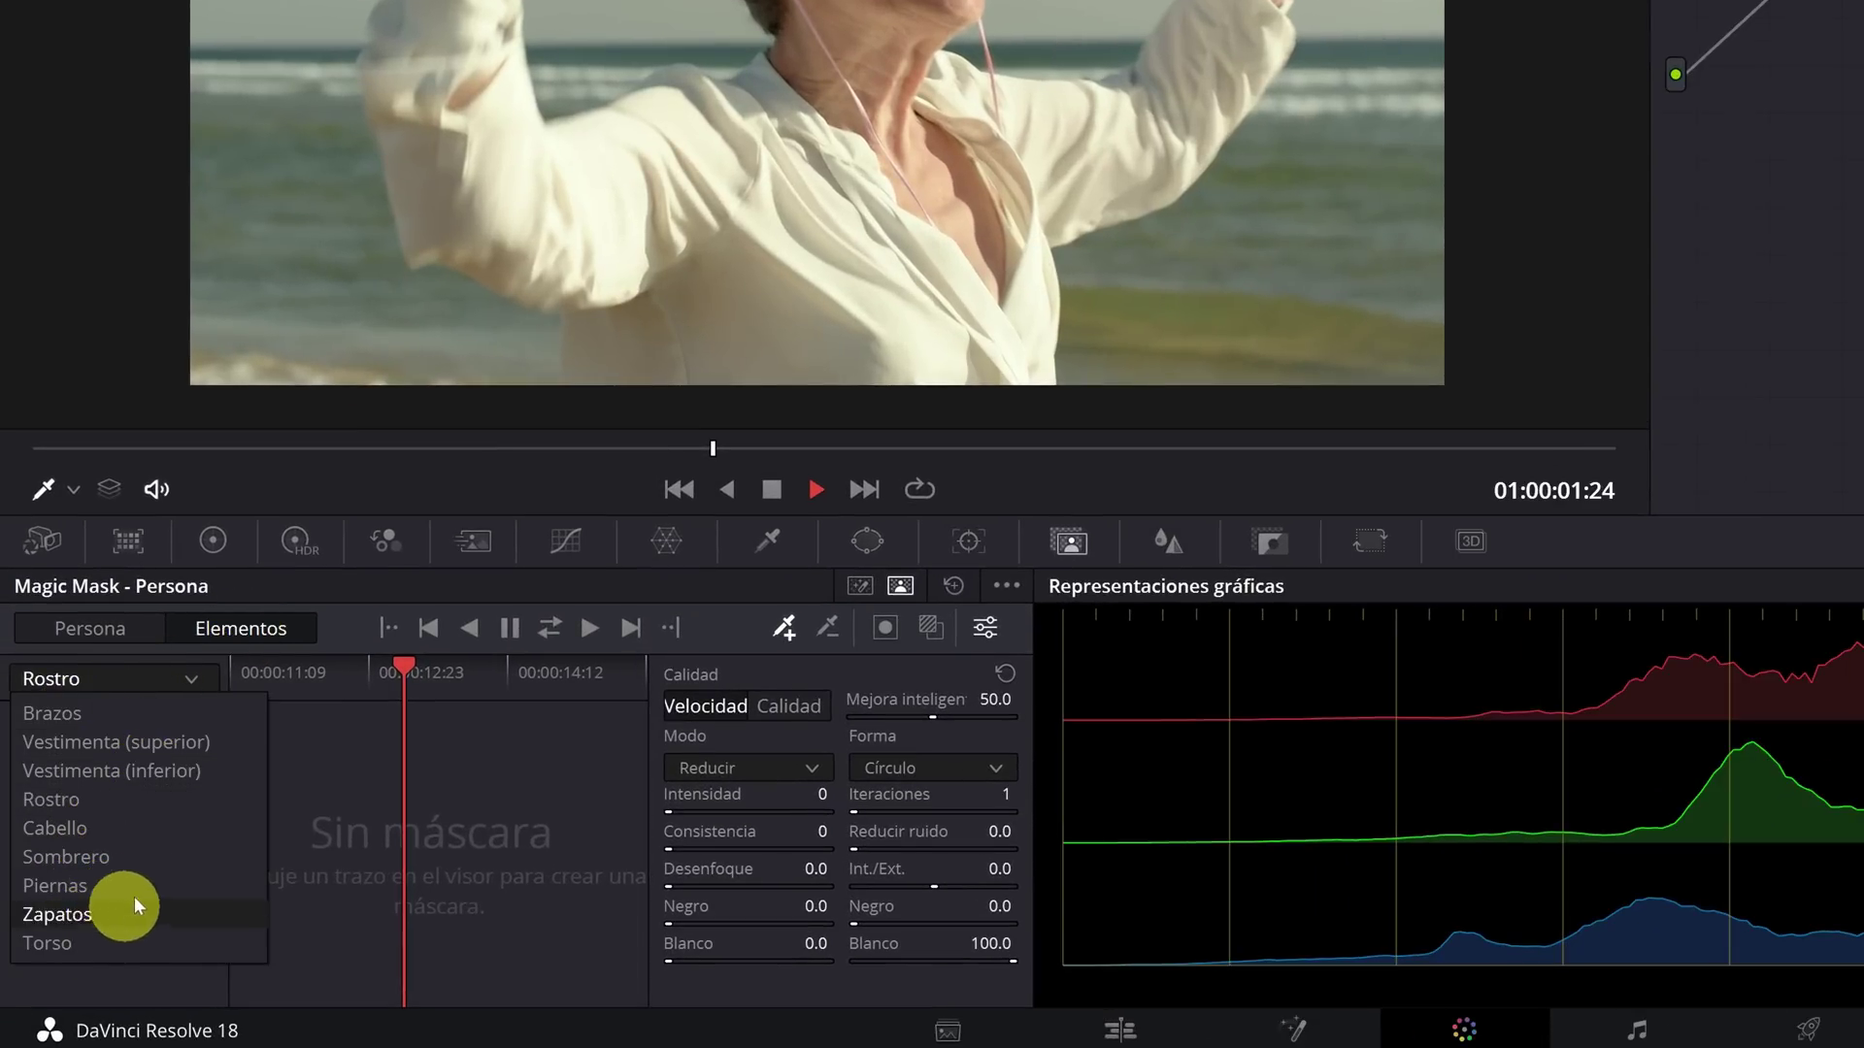
{"action": "left_click", "coordinate": [182, 673]}
{"action": "left_click", "coordinate": [182, 674]}
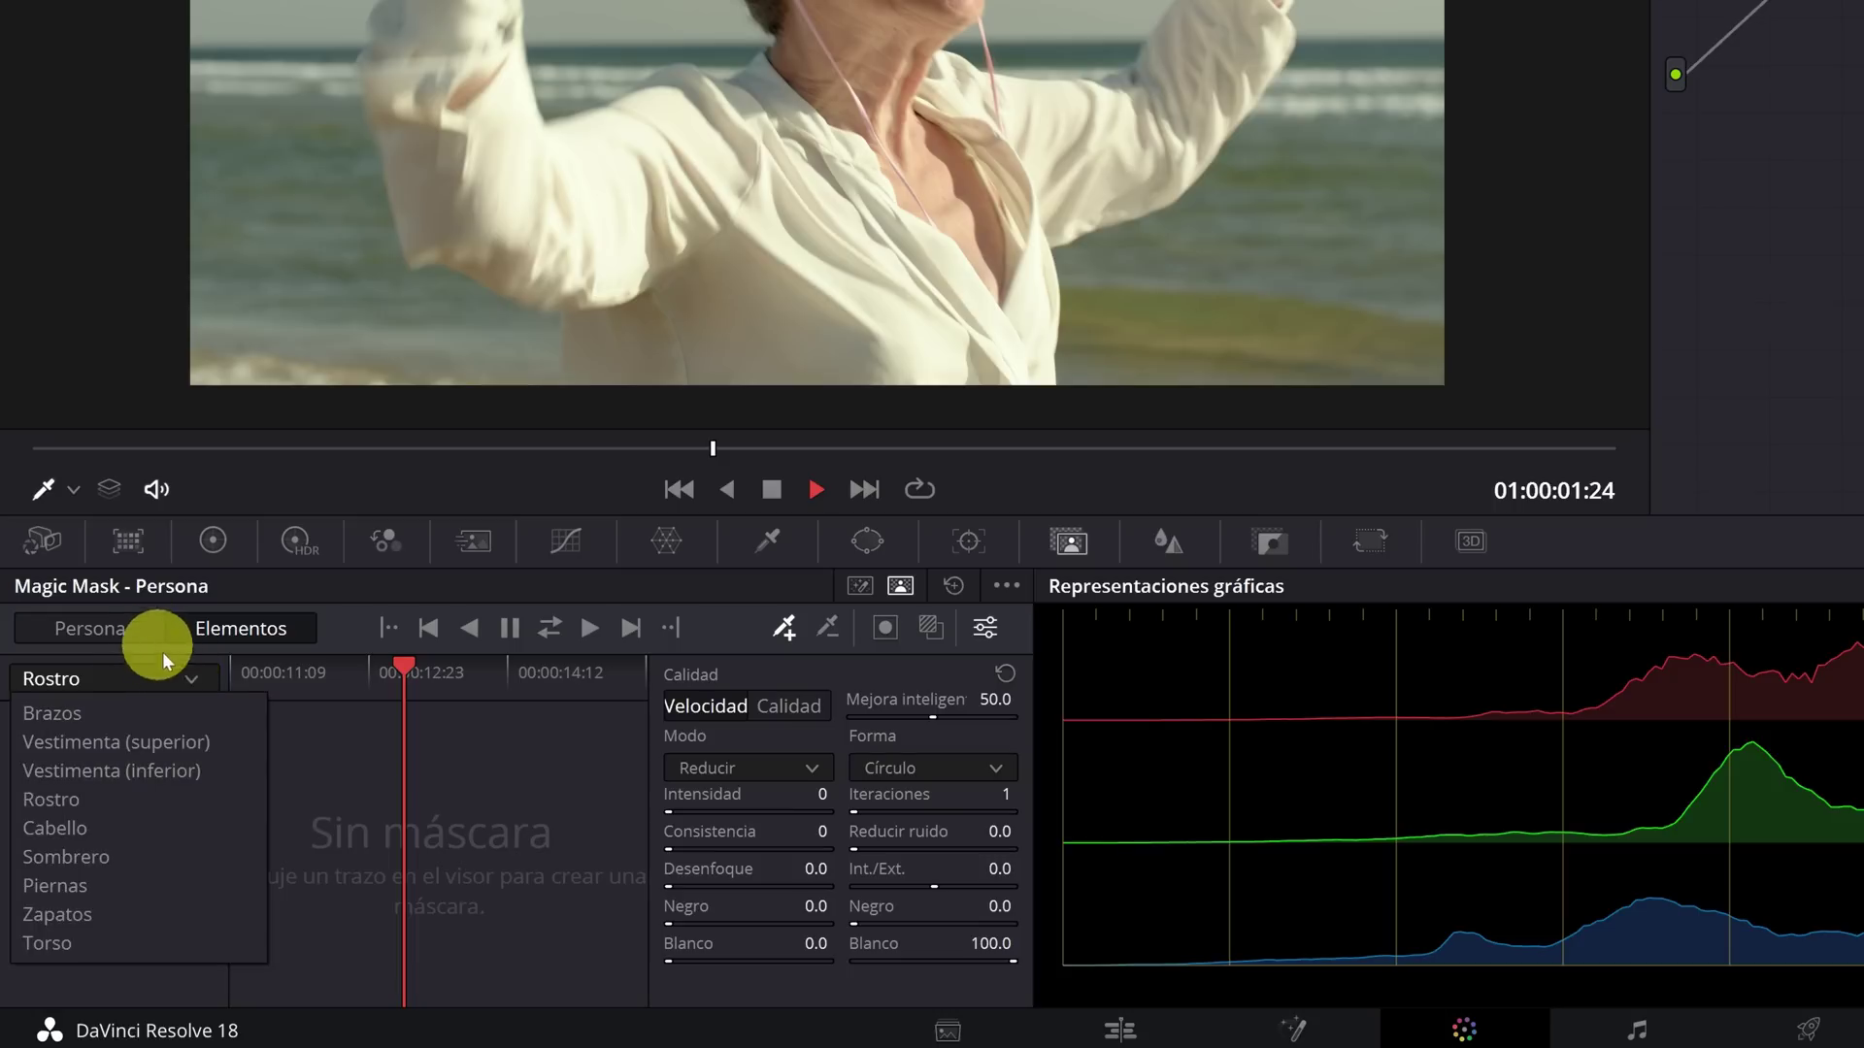
{"action": "left_click", "coordinate": [285, 627]}
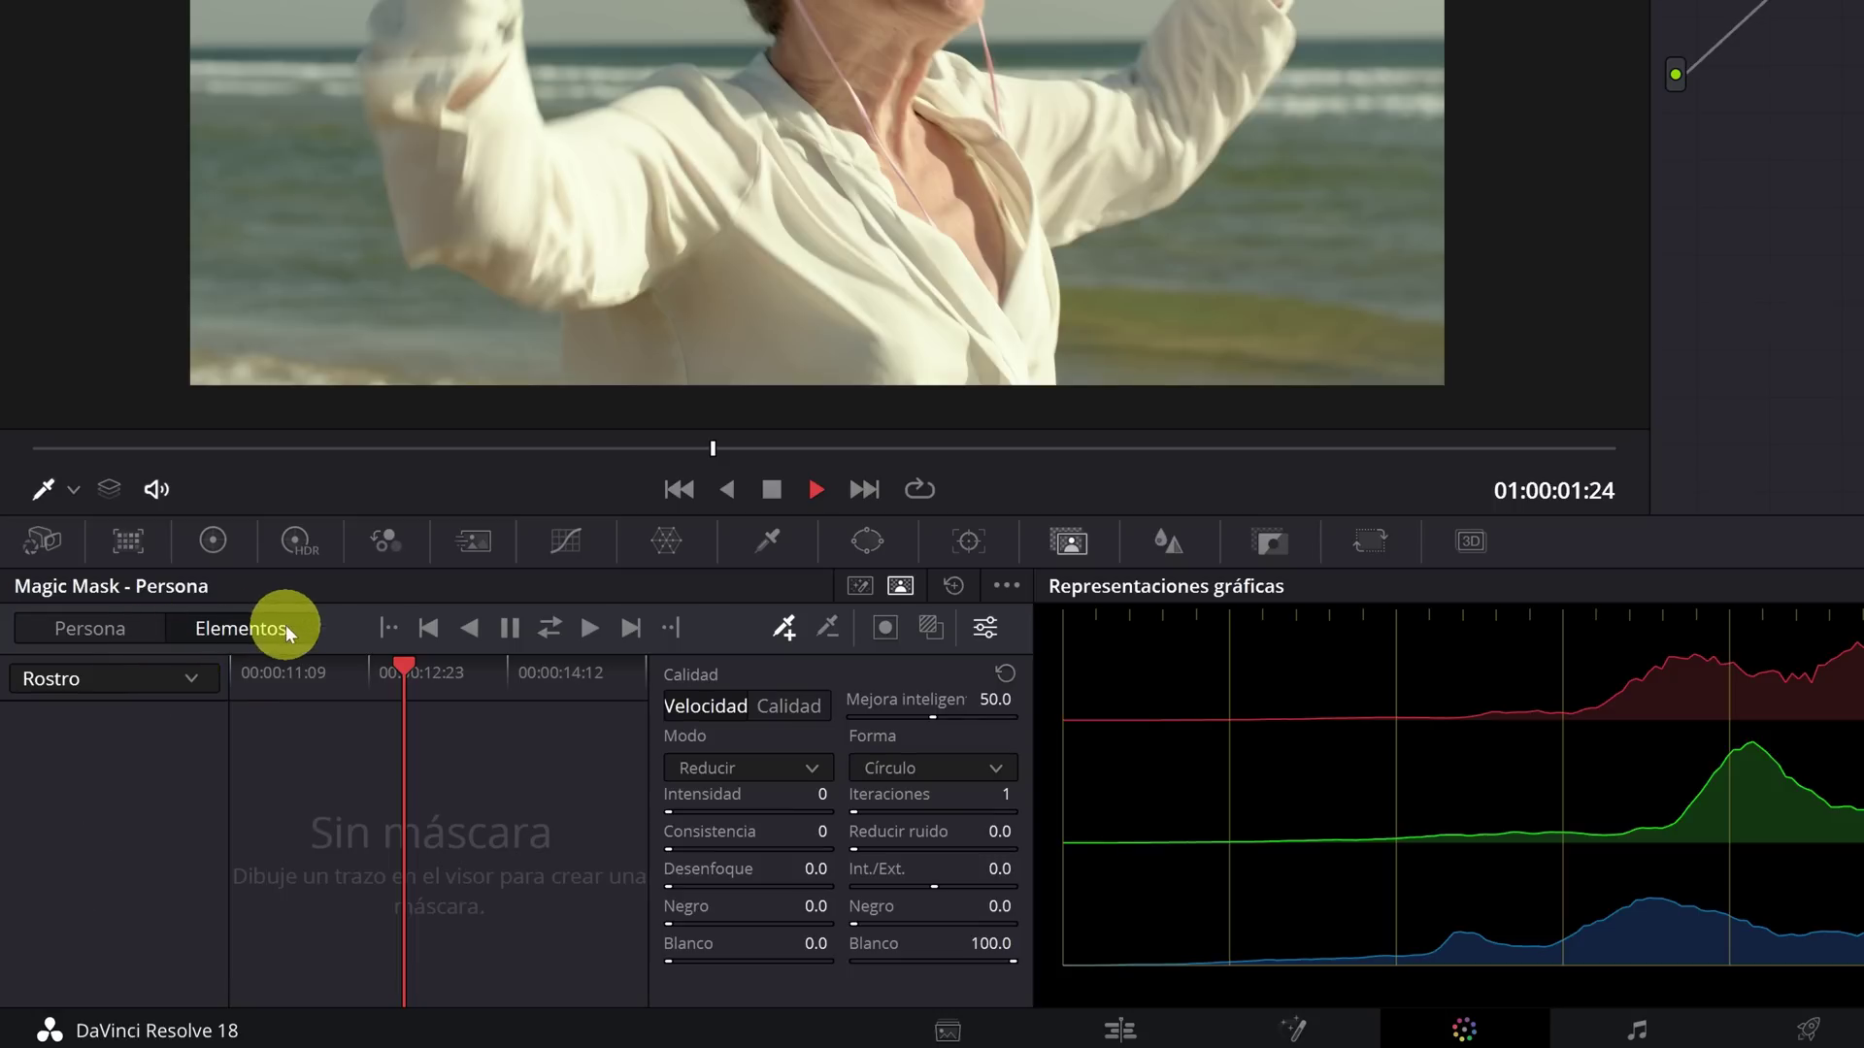
Return to person mode, then switch to Objecto mode with the add-stroke tool ready.
{"action": "left_click", "coordinate": [125, 628]}
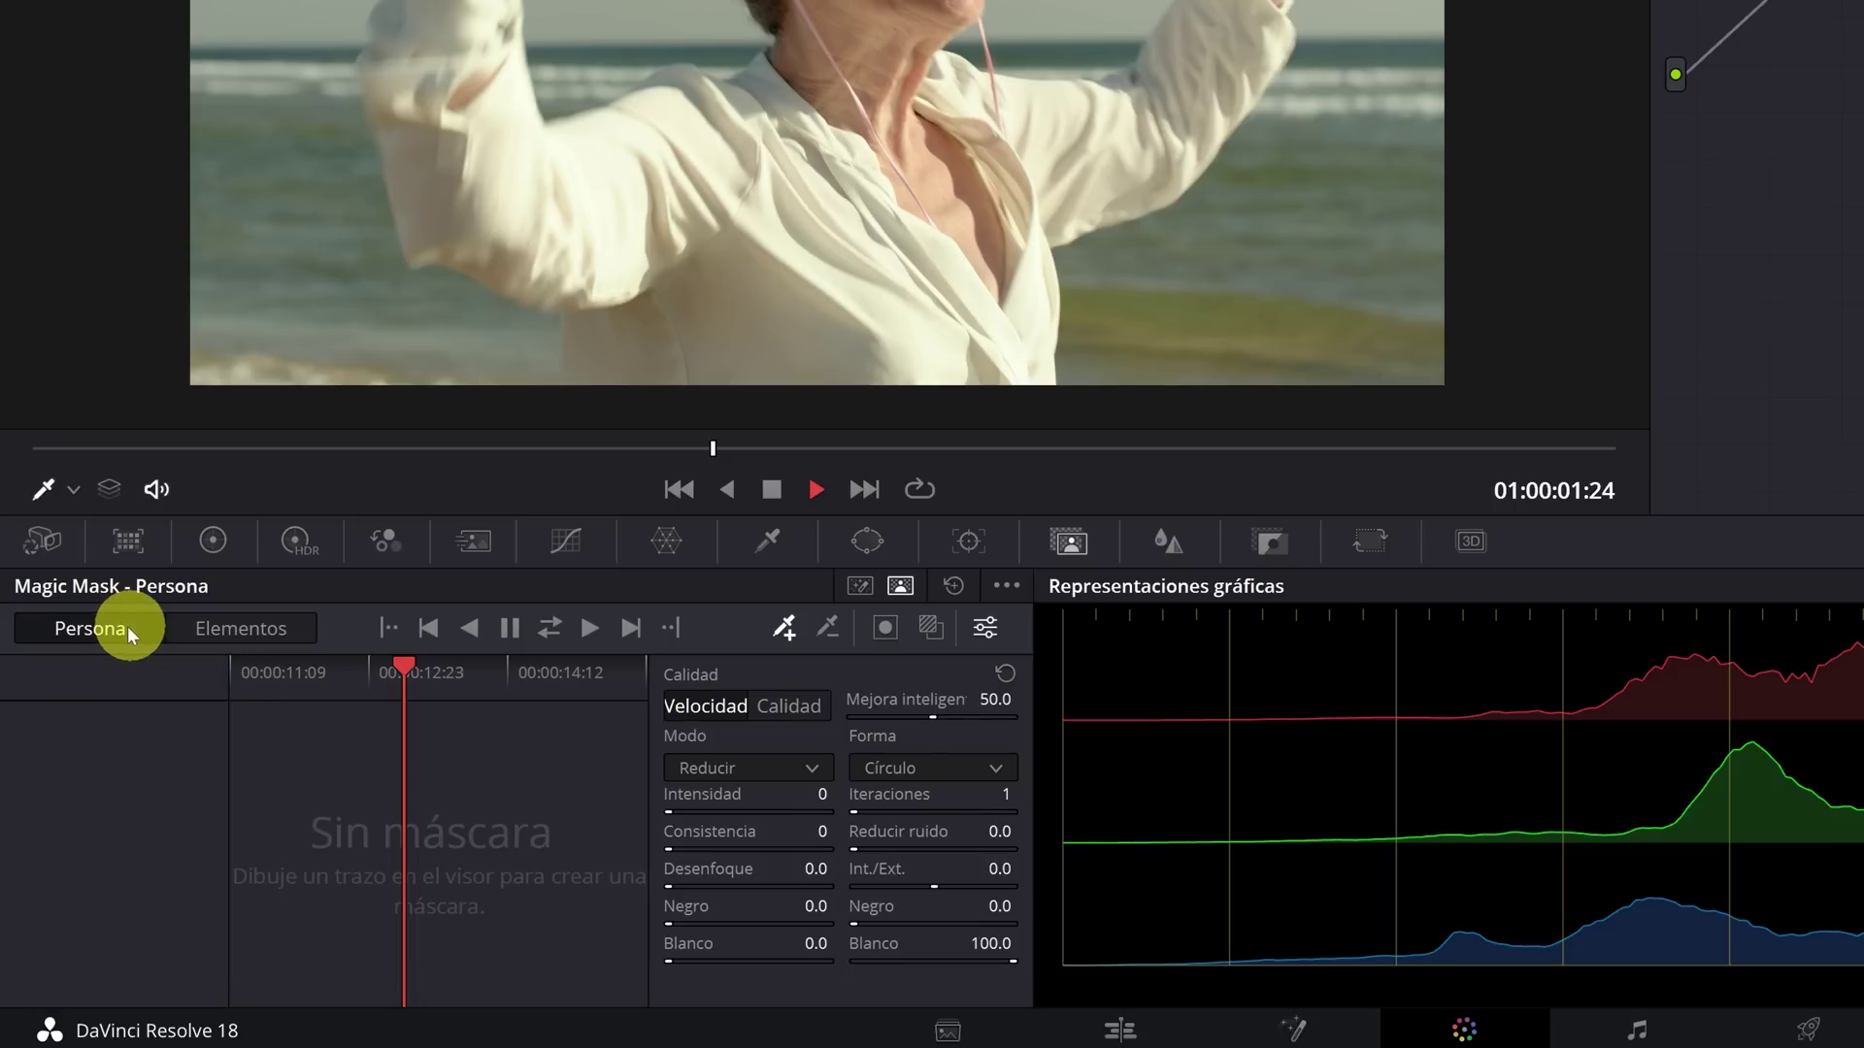
{"action": "left_click", "coordinate": [859, 587]}
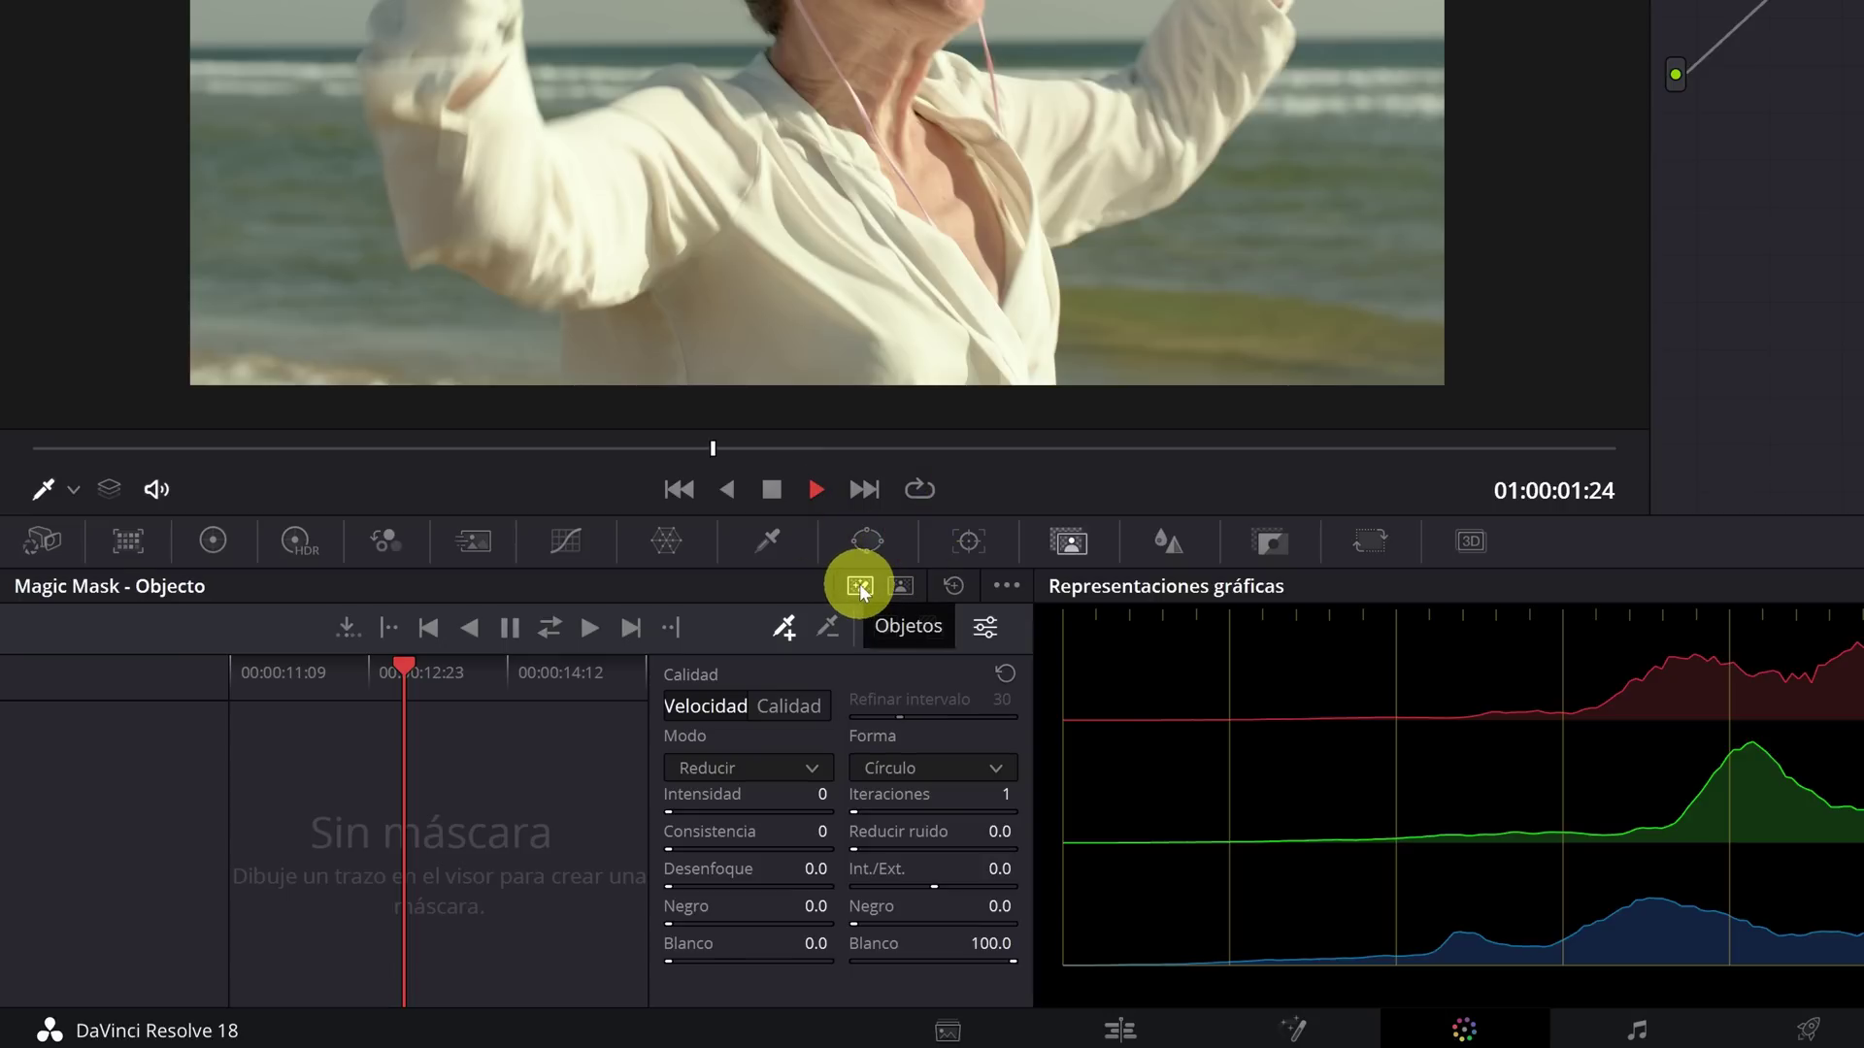
{"action": "left_click", "coordinate": [785, 626]}
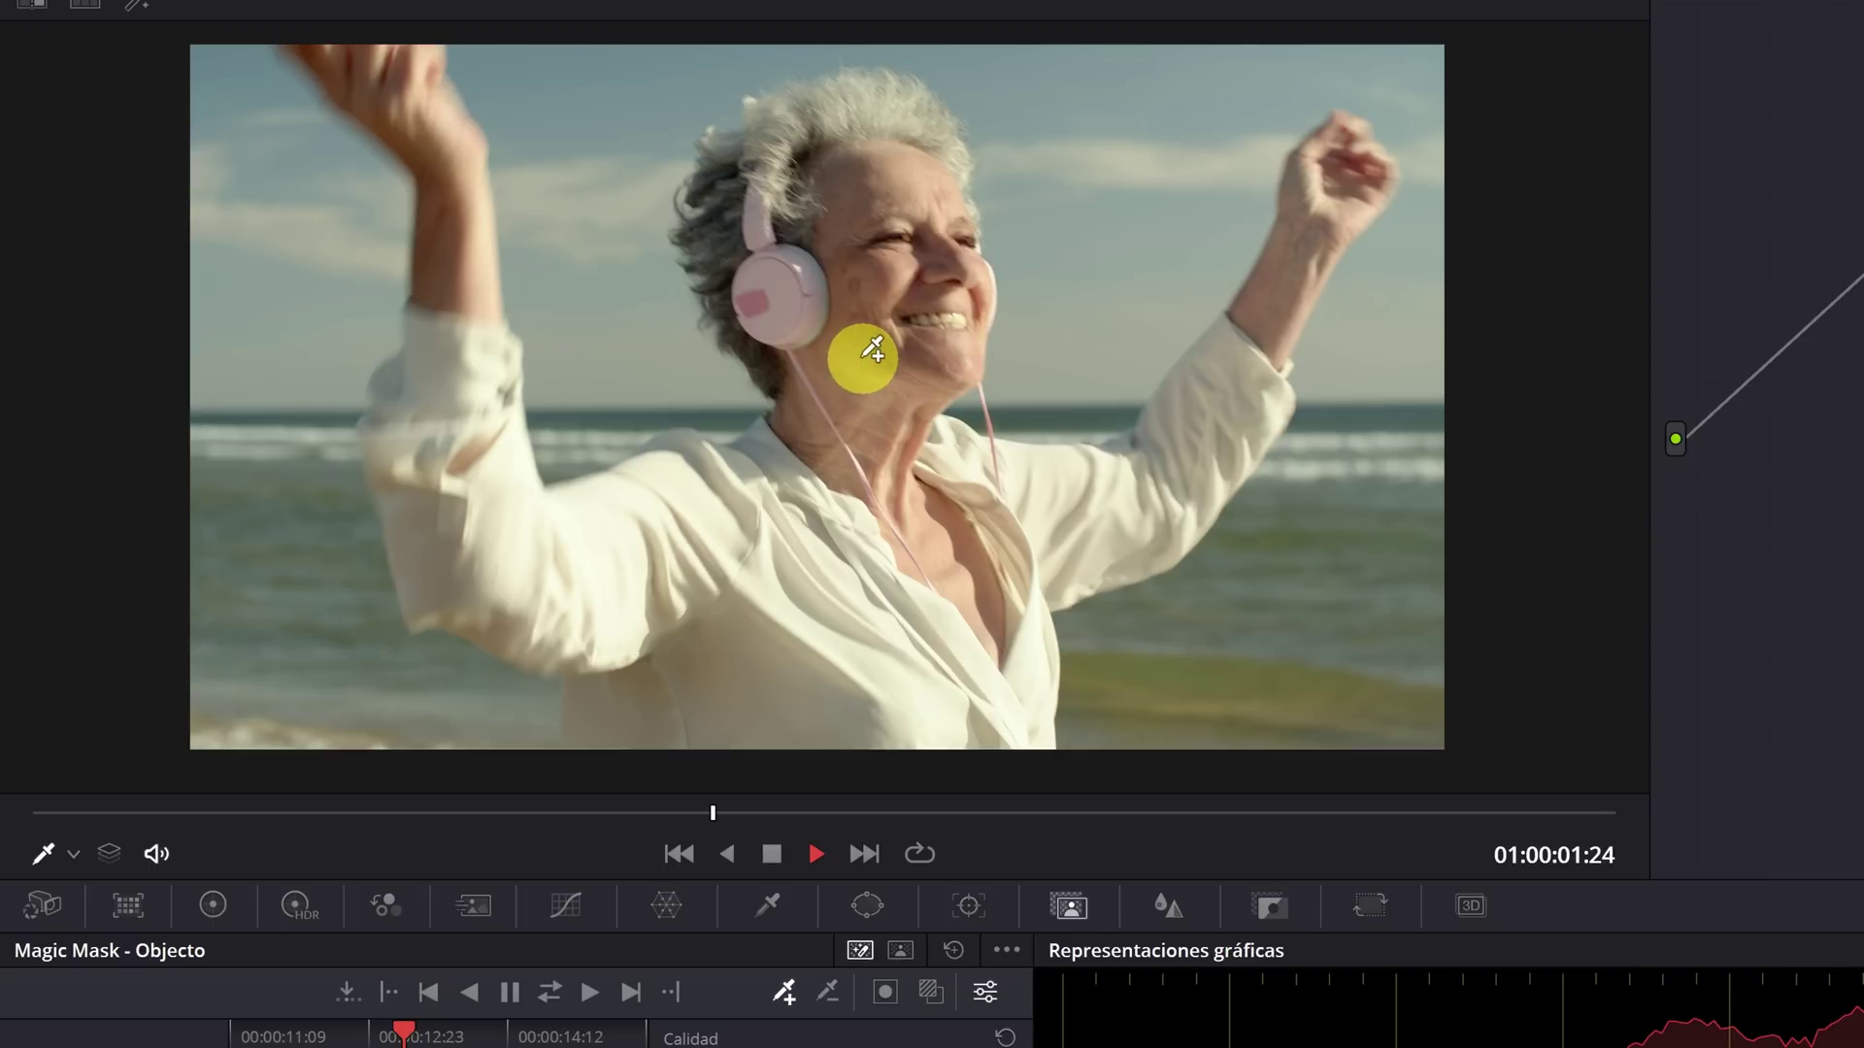
Set the viewer qualifier to Colores específicos and turn on the mask controls.
{"action": "left_click", "coordinate": [73, 853]}
{"action": "left_click", "coordinate": [86, 894]}
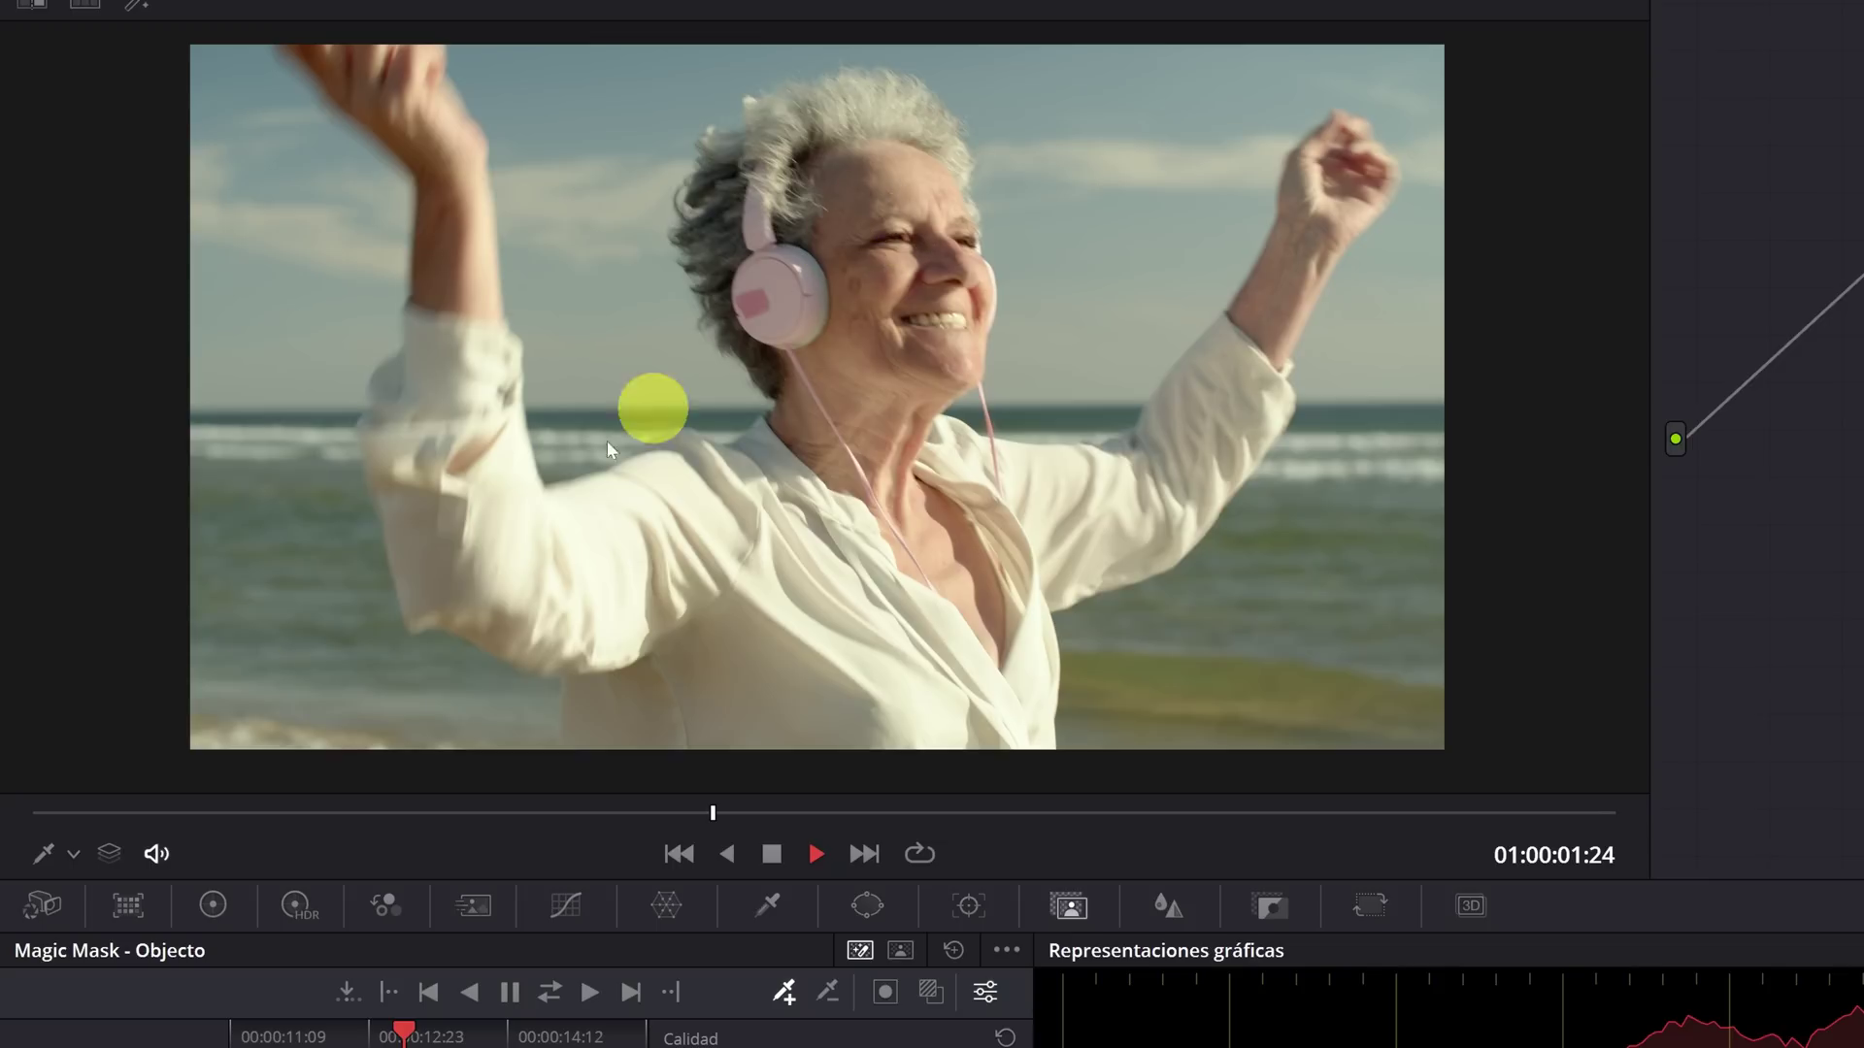
{"action": "left_click", "coordinate": [73, 856]}
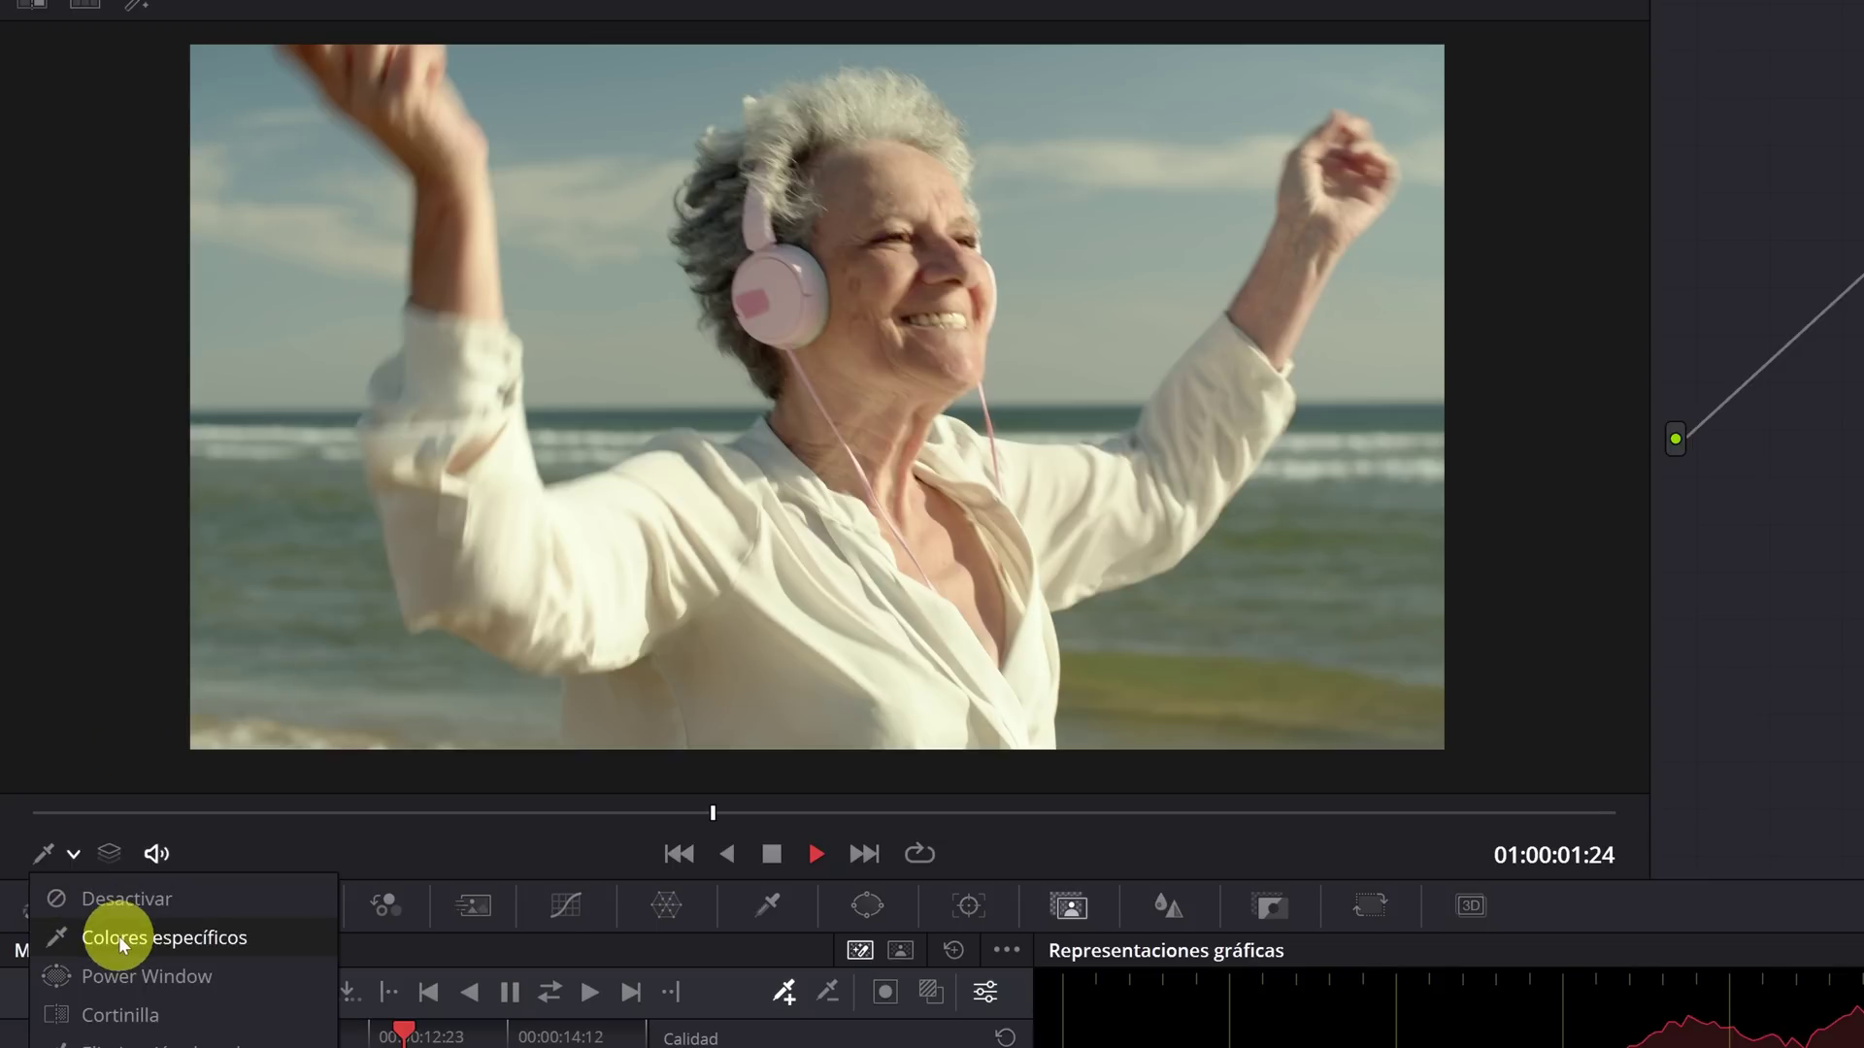
{"action": "left_click", "coordinate": [182, 938]}
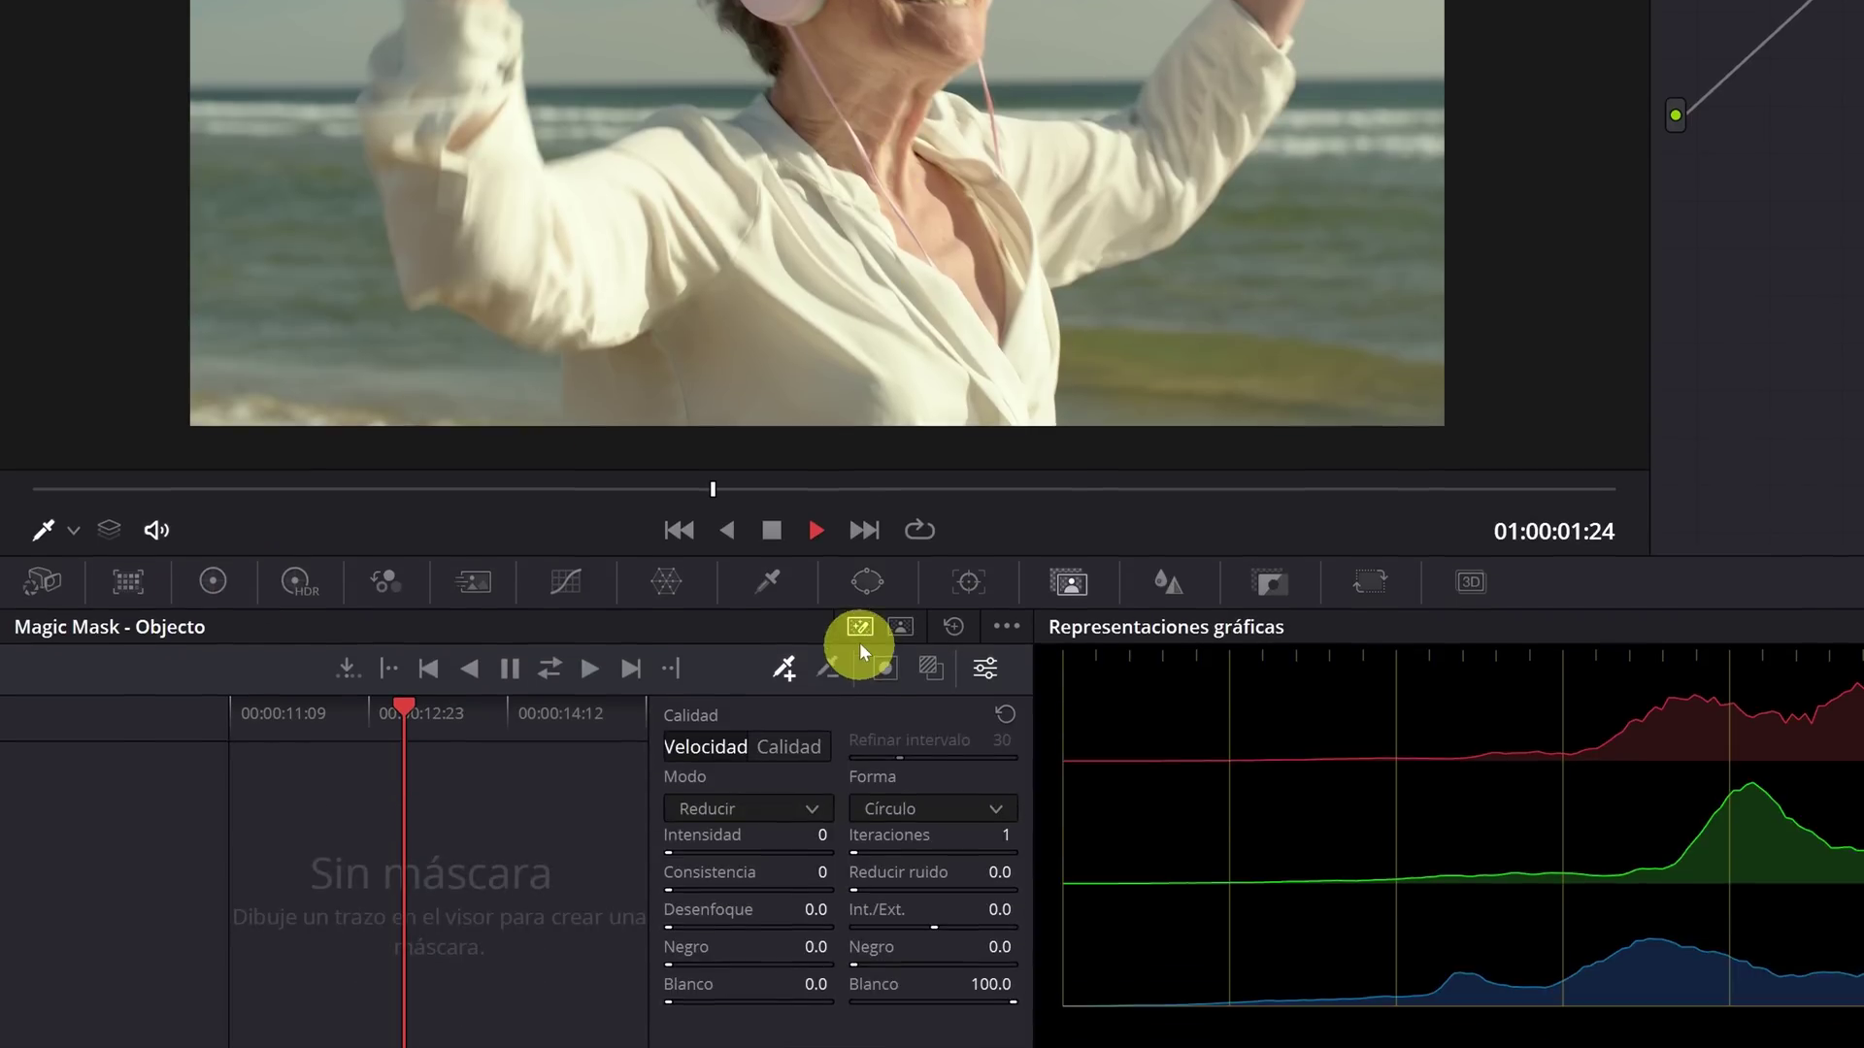
{"action": "left_click", "coordinate": [931, 672]}
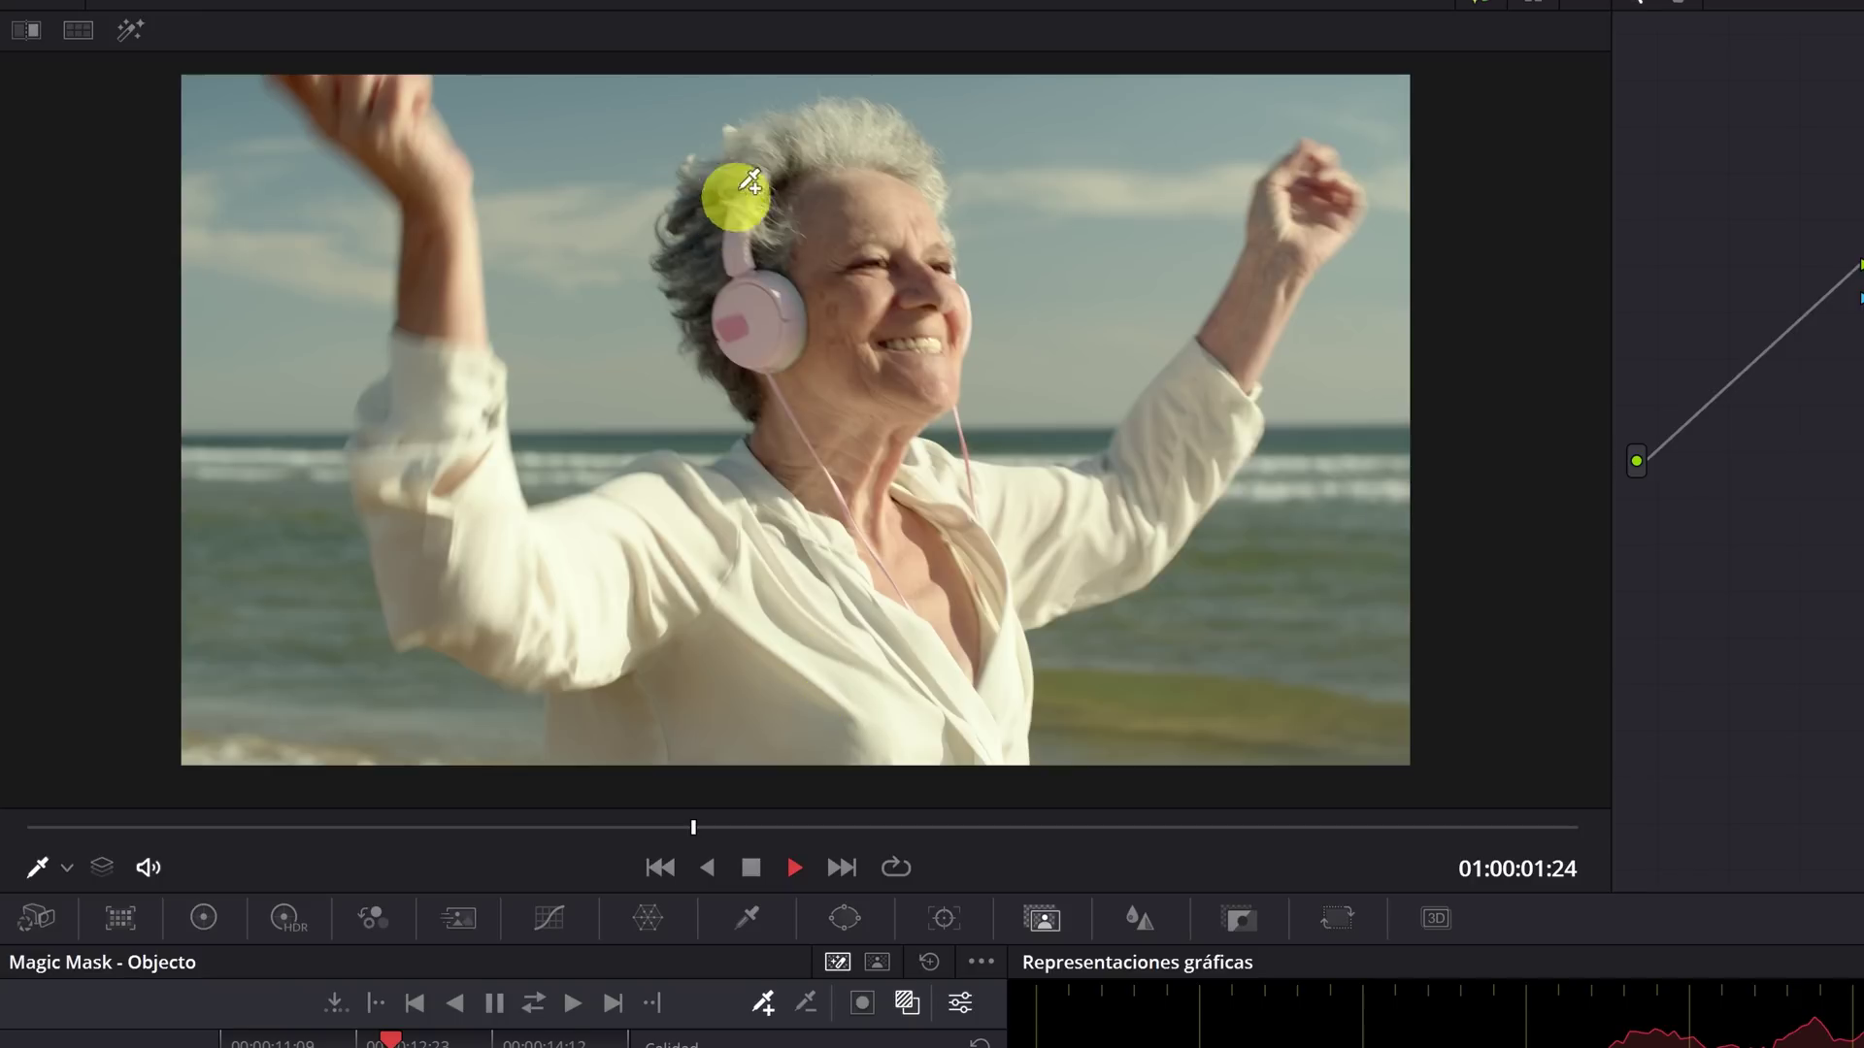
Draw one continuous stroke through the woman's head, face, shirt, left arm and lower body.
{"action": "left_click_drag", "start_coordinate": [912, 166], "coordinate": [891, 155]}
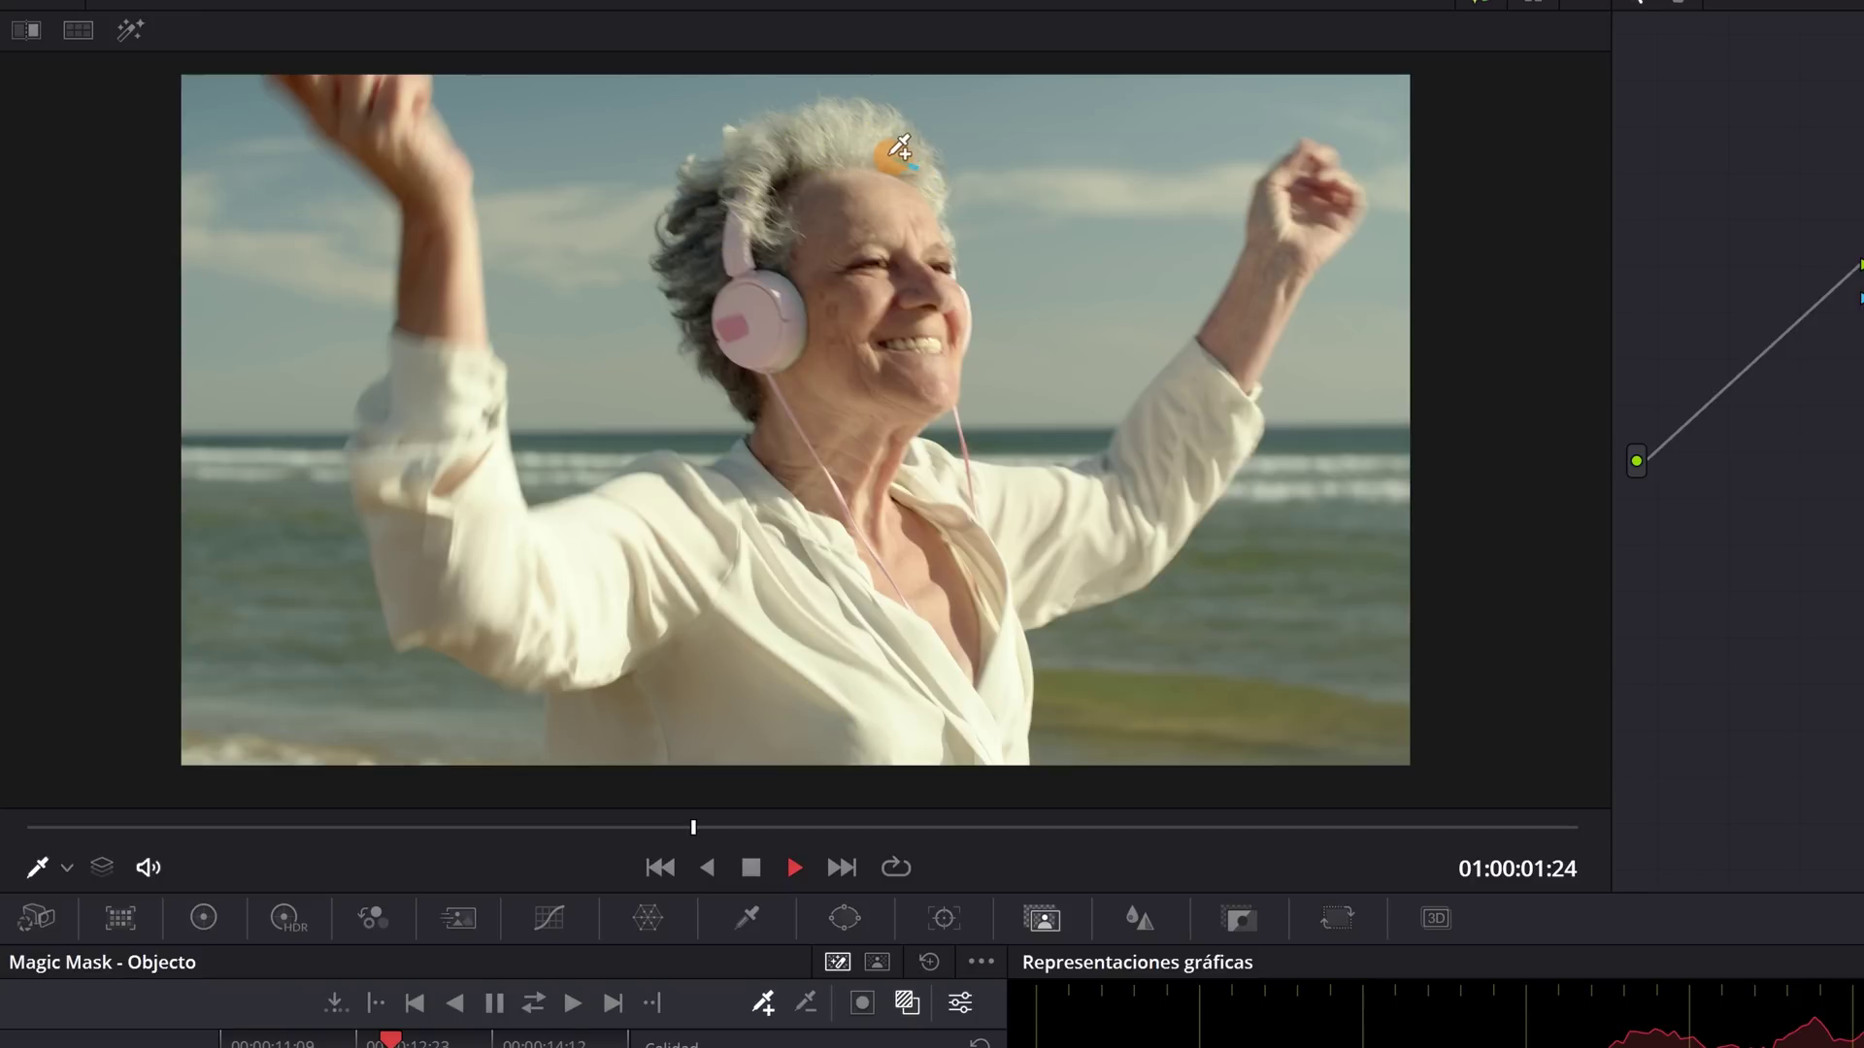
{"action": "left_click_drag", "start_coordinate": [805, 213], "coordinate": [925, 279]}
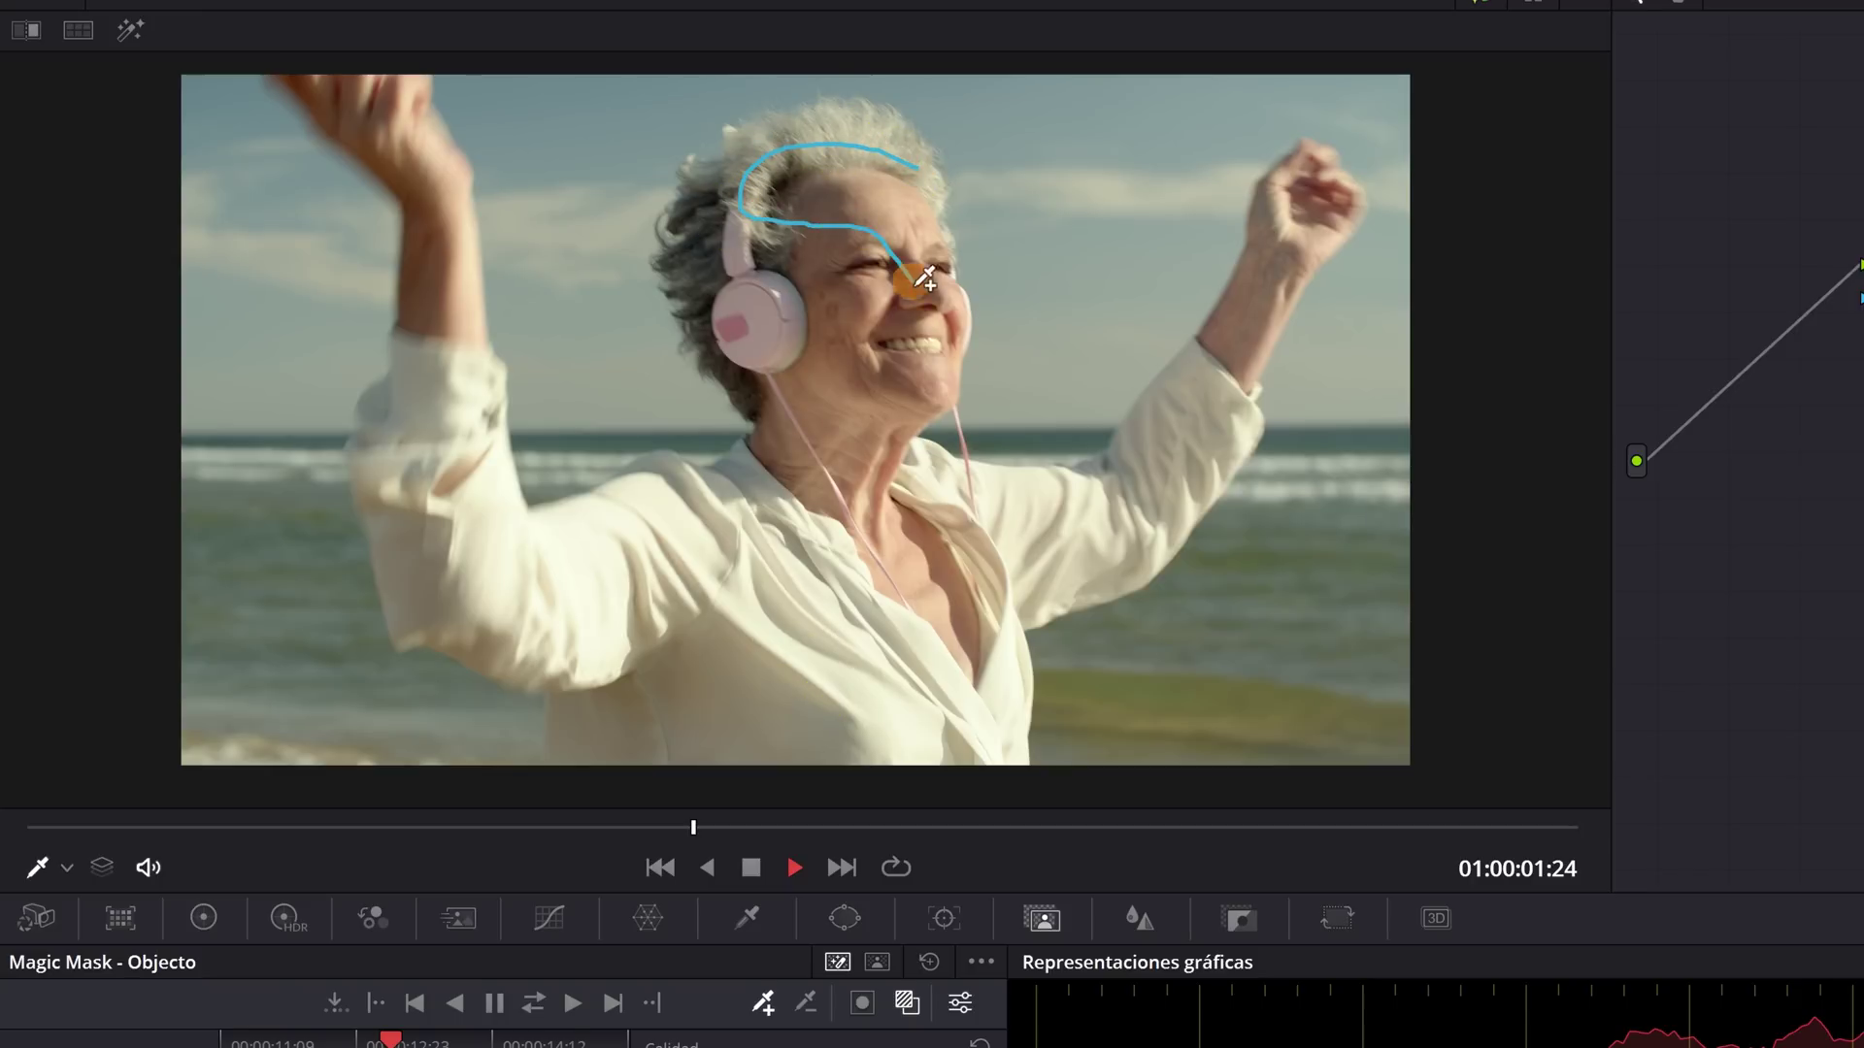
{"action": "left_click_drag", "start_coordinate": [831, 506], "coordinate": [546, 567]}
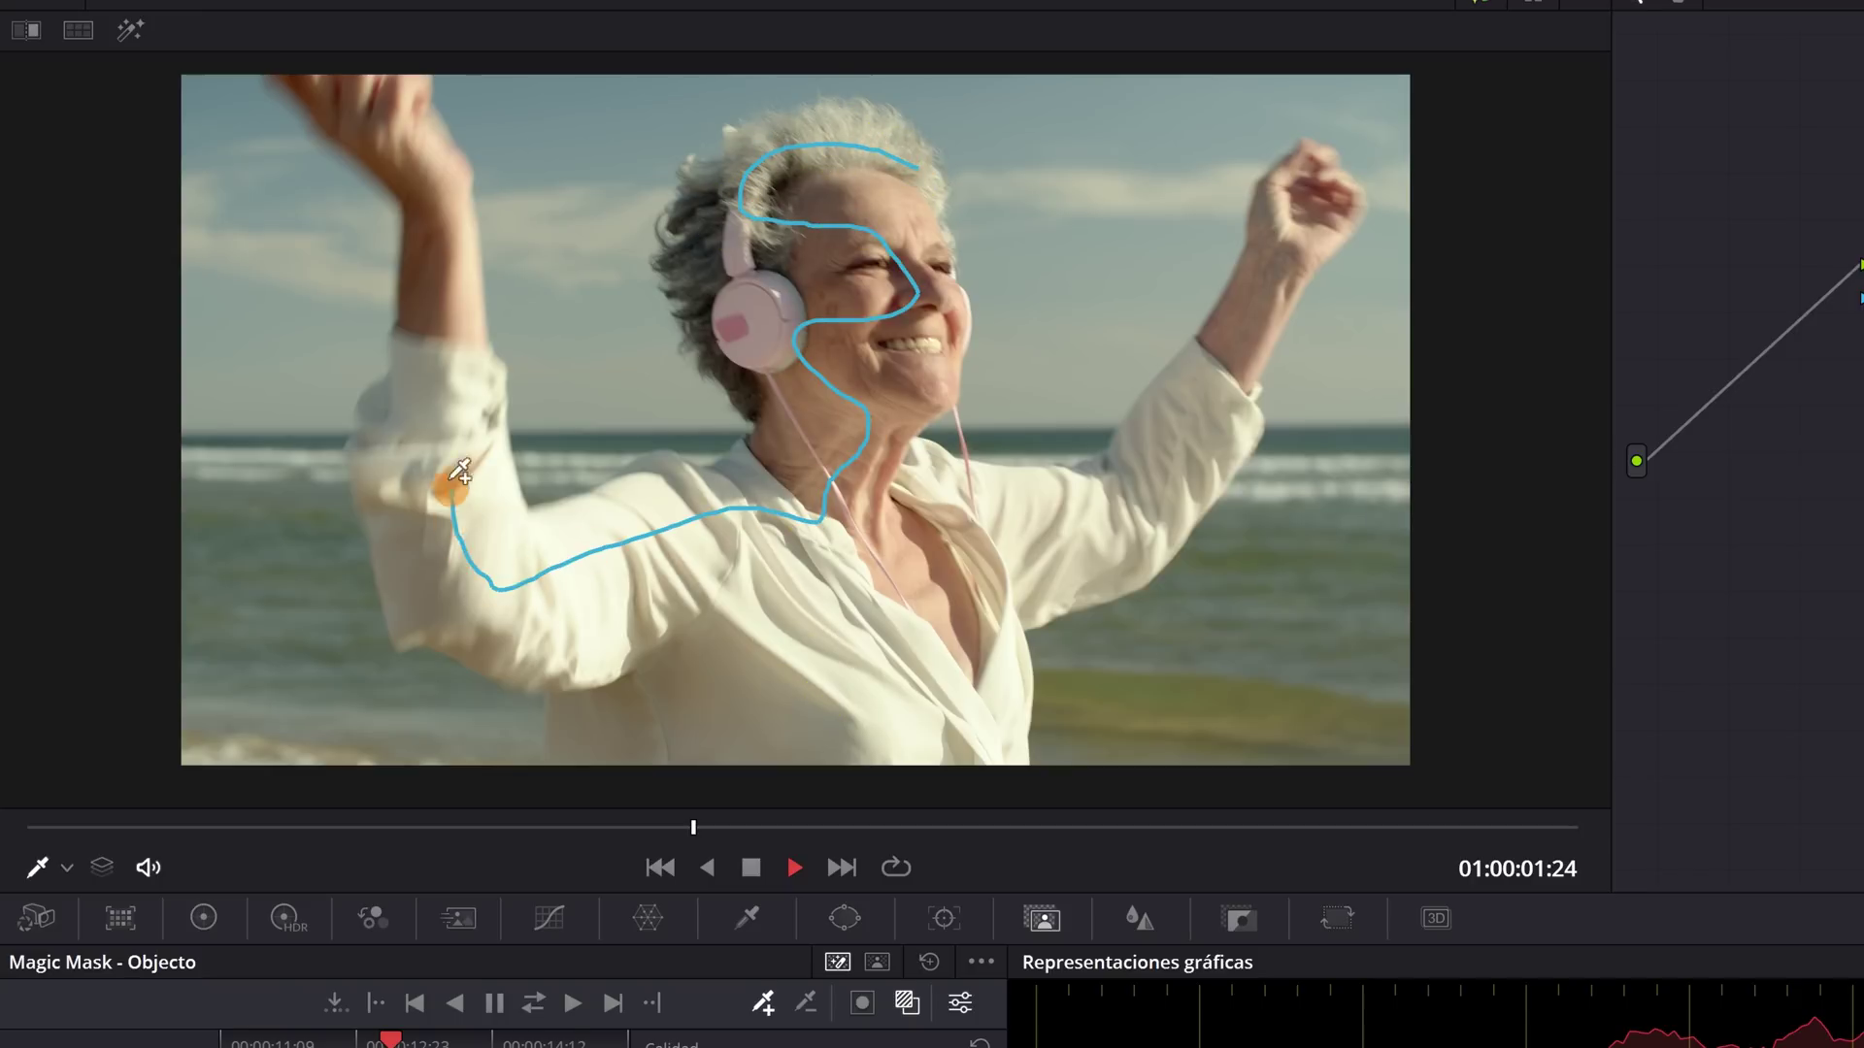
{"action": "left_click_drag", "start_coordinate": [473, 580], "coordinate": [985, 718]}
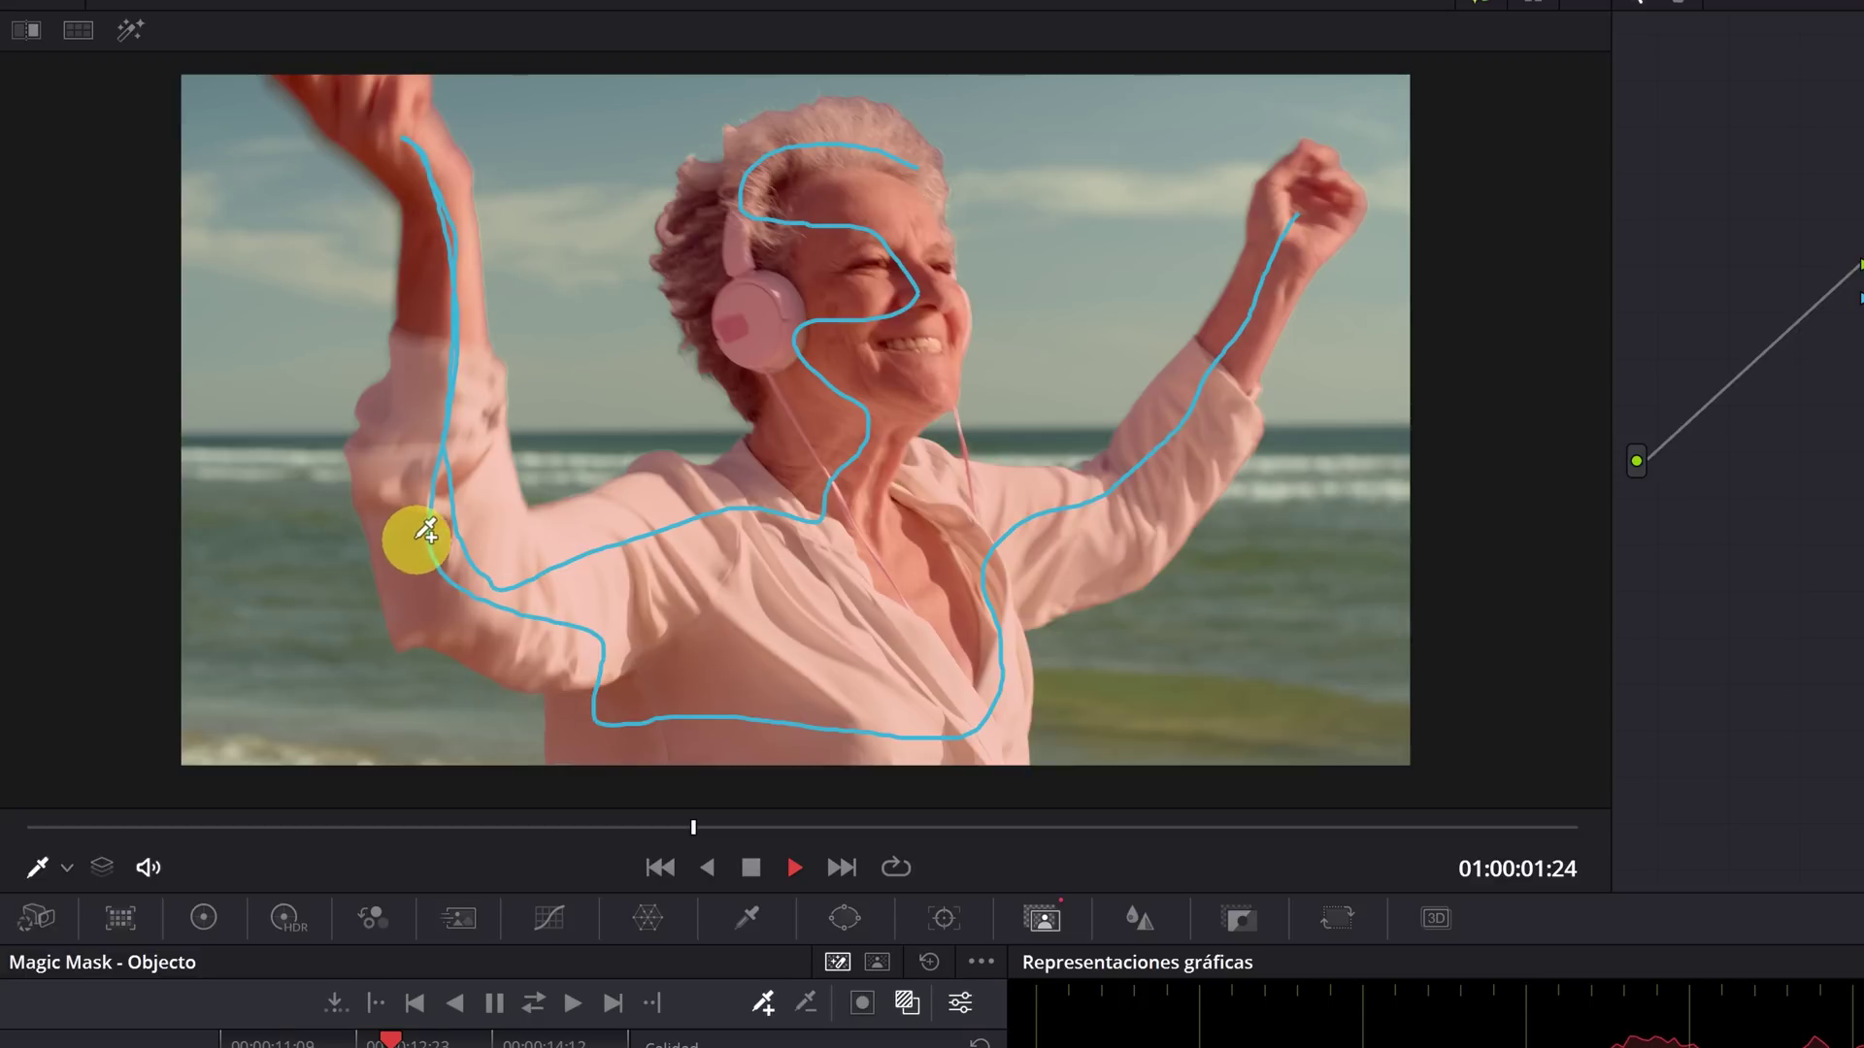
{"action": "scroll", "coordinate": [625, 553], "scroll_direction": "up", "scroll_amount": 1}
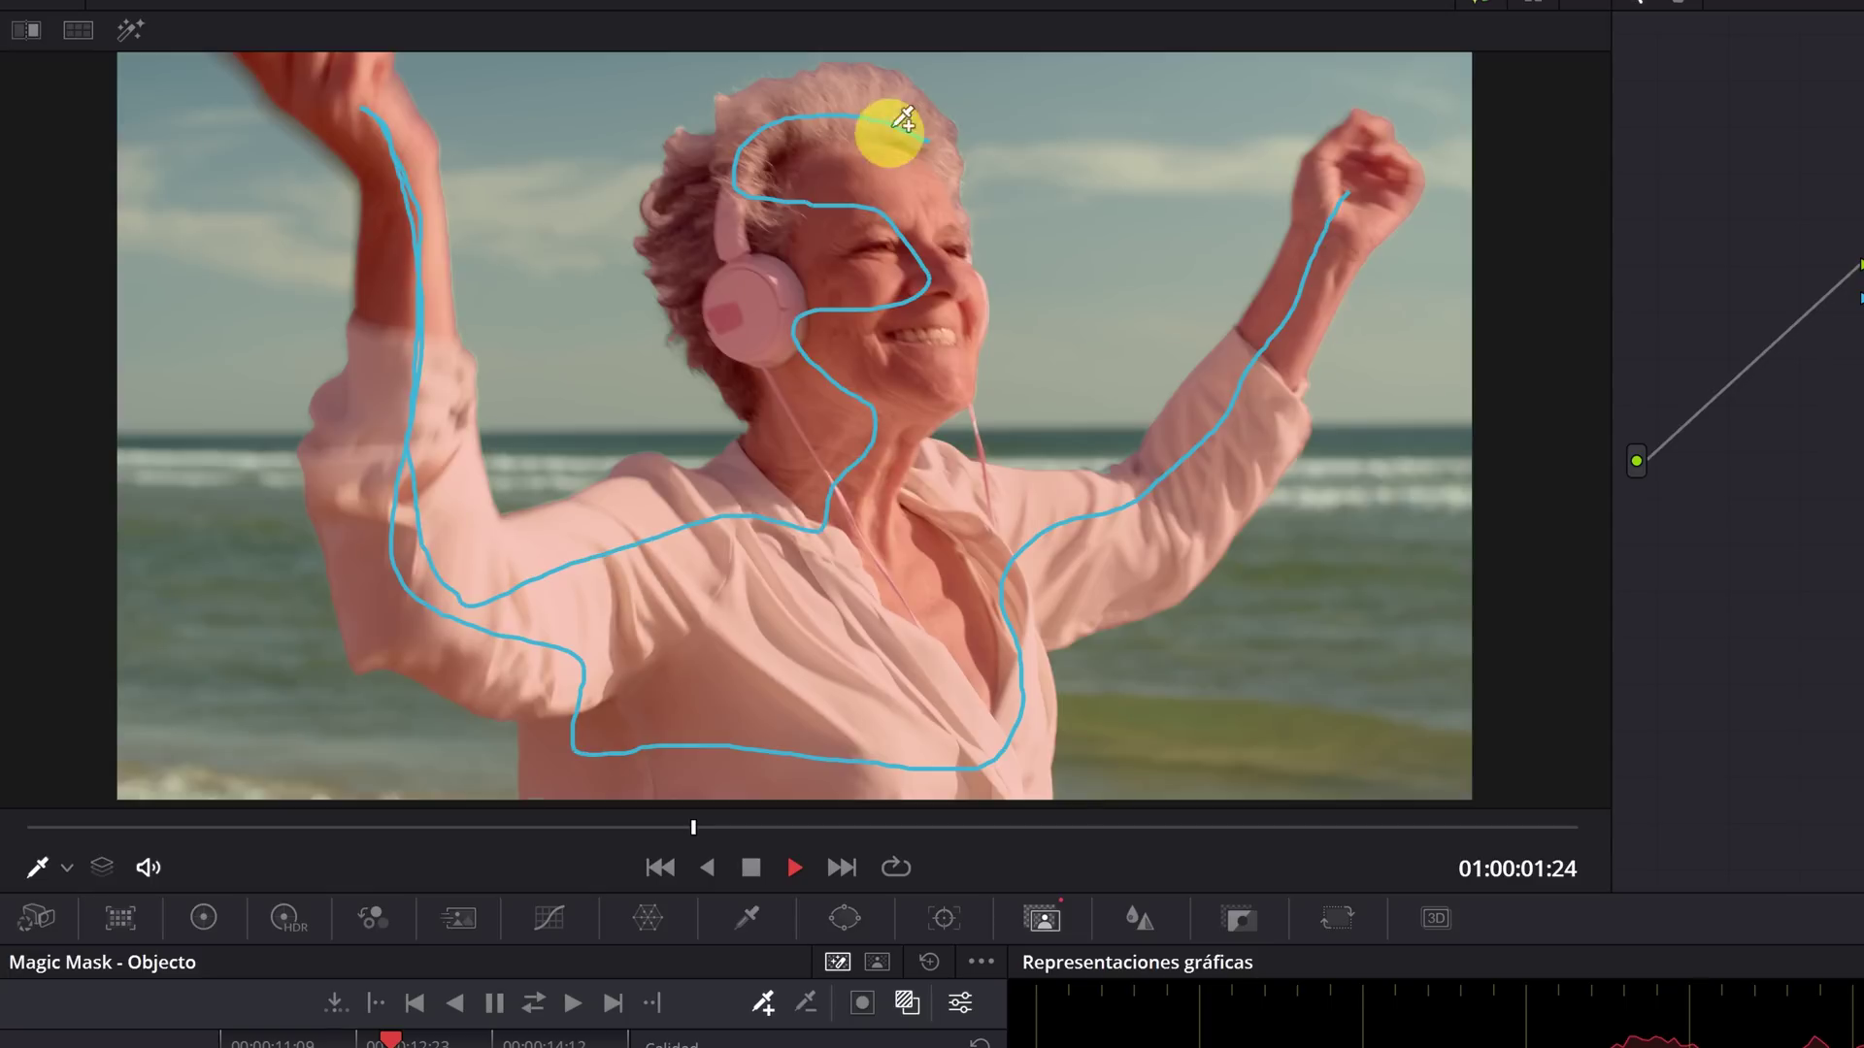
{"action": "scroll", "coordinate": [736, 299], "scroll_direction": "up", "scroll_amount": 3}
{"action": "scroll", "coordinate": [796, 777], "scroll_direction": "up", "scroll_amount": 1}
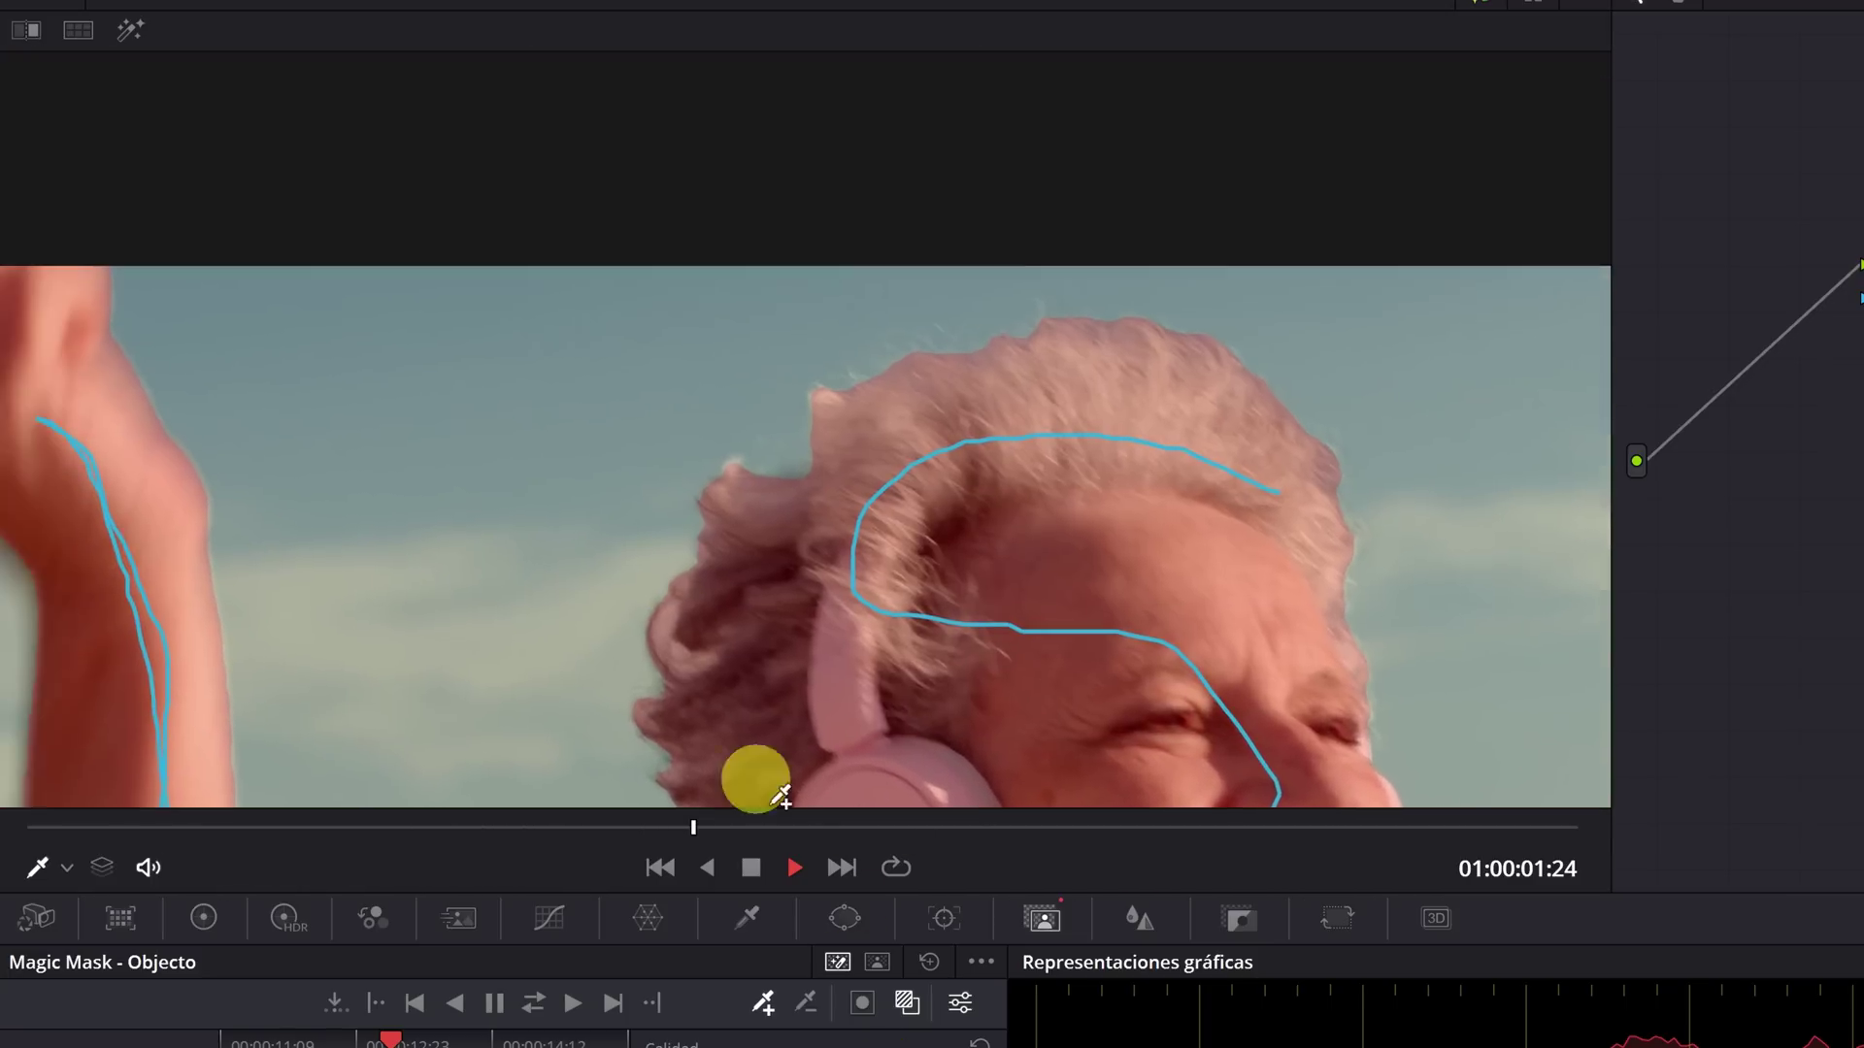
{"action": "scroll", "coordinate": [1010, 512], "scroll_direction": "up", "scroll_amount": 1}
{"action": "scroll", "coordinate": [895, 500], "scroll_direction": "up", "scroll_amount": 1}
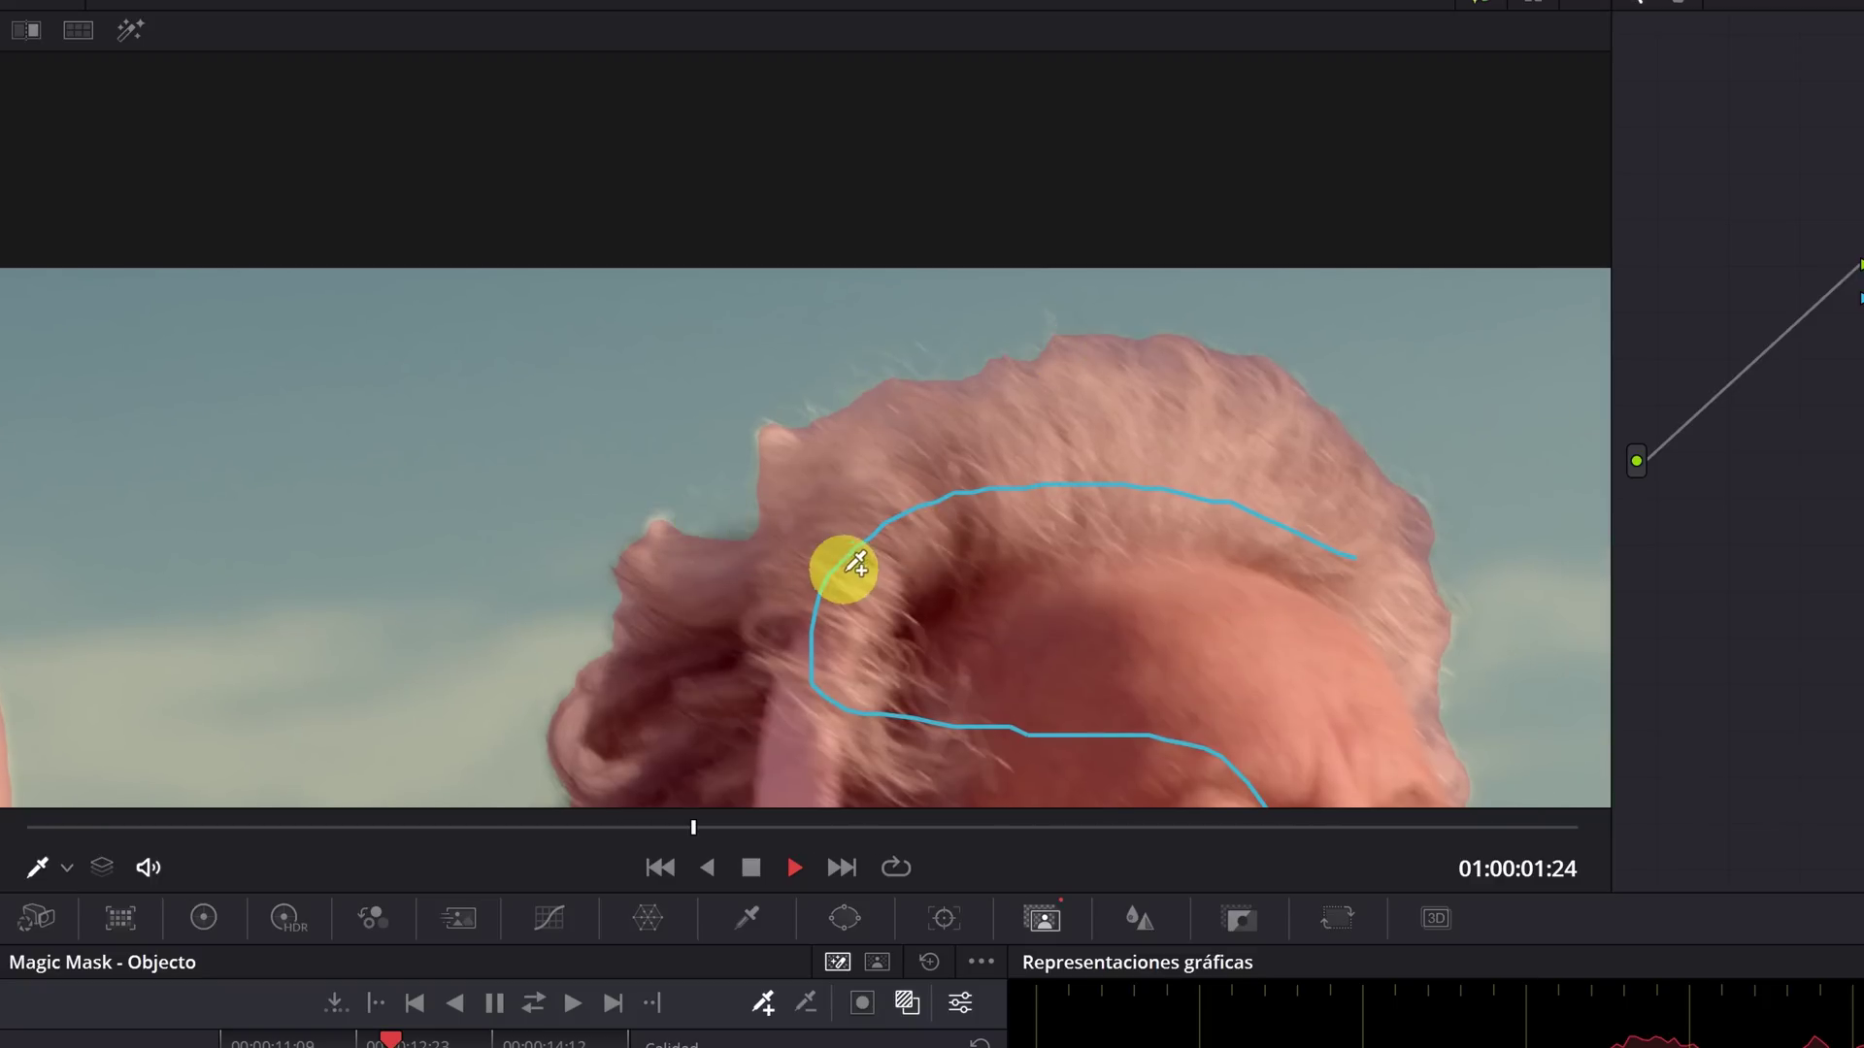
{"action": "scroll", "coordinate": [835, 485], "scroll_direction": "down", "scroll_amount": 3}
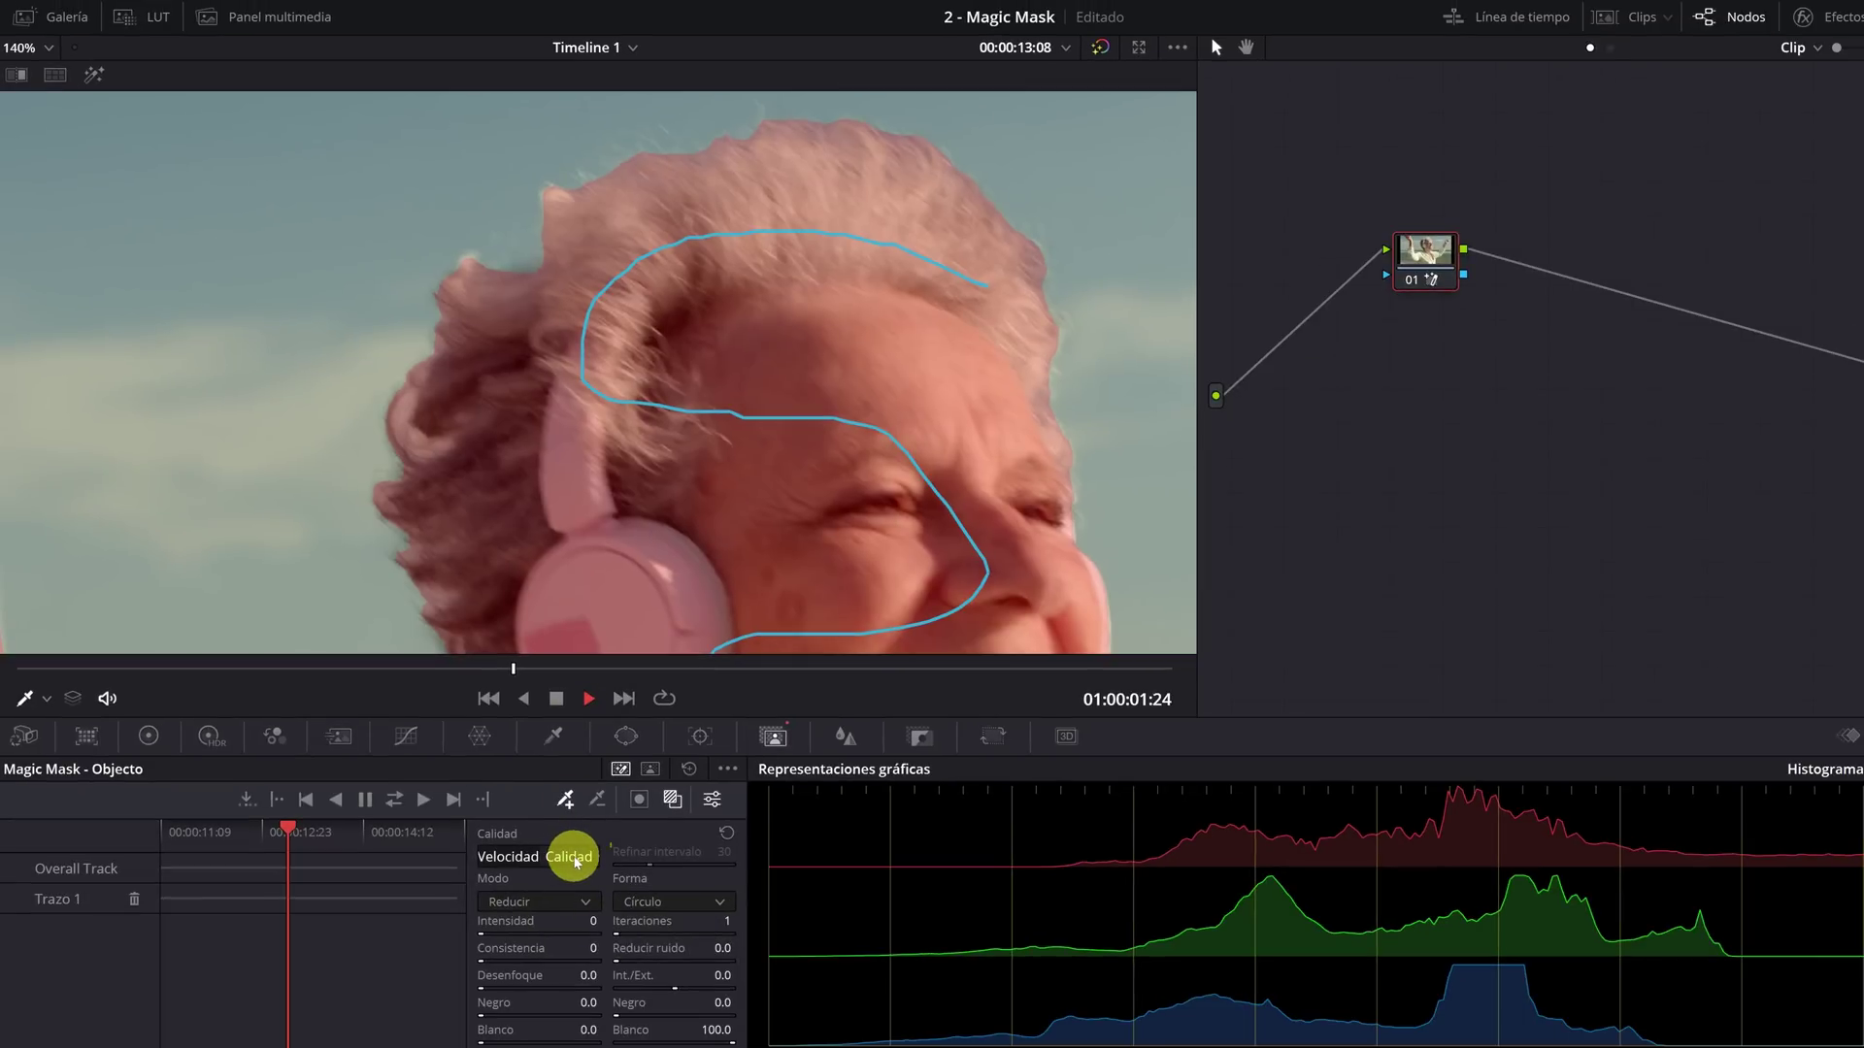
Switch the Magic Mask analysis to Calidad quality mode and zoom the viewer out.
{"action": "left_click", "coordinate": [573, 858]}
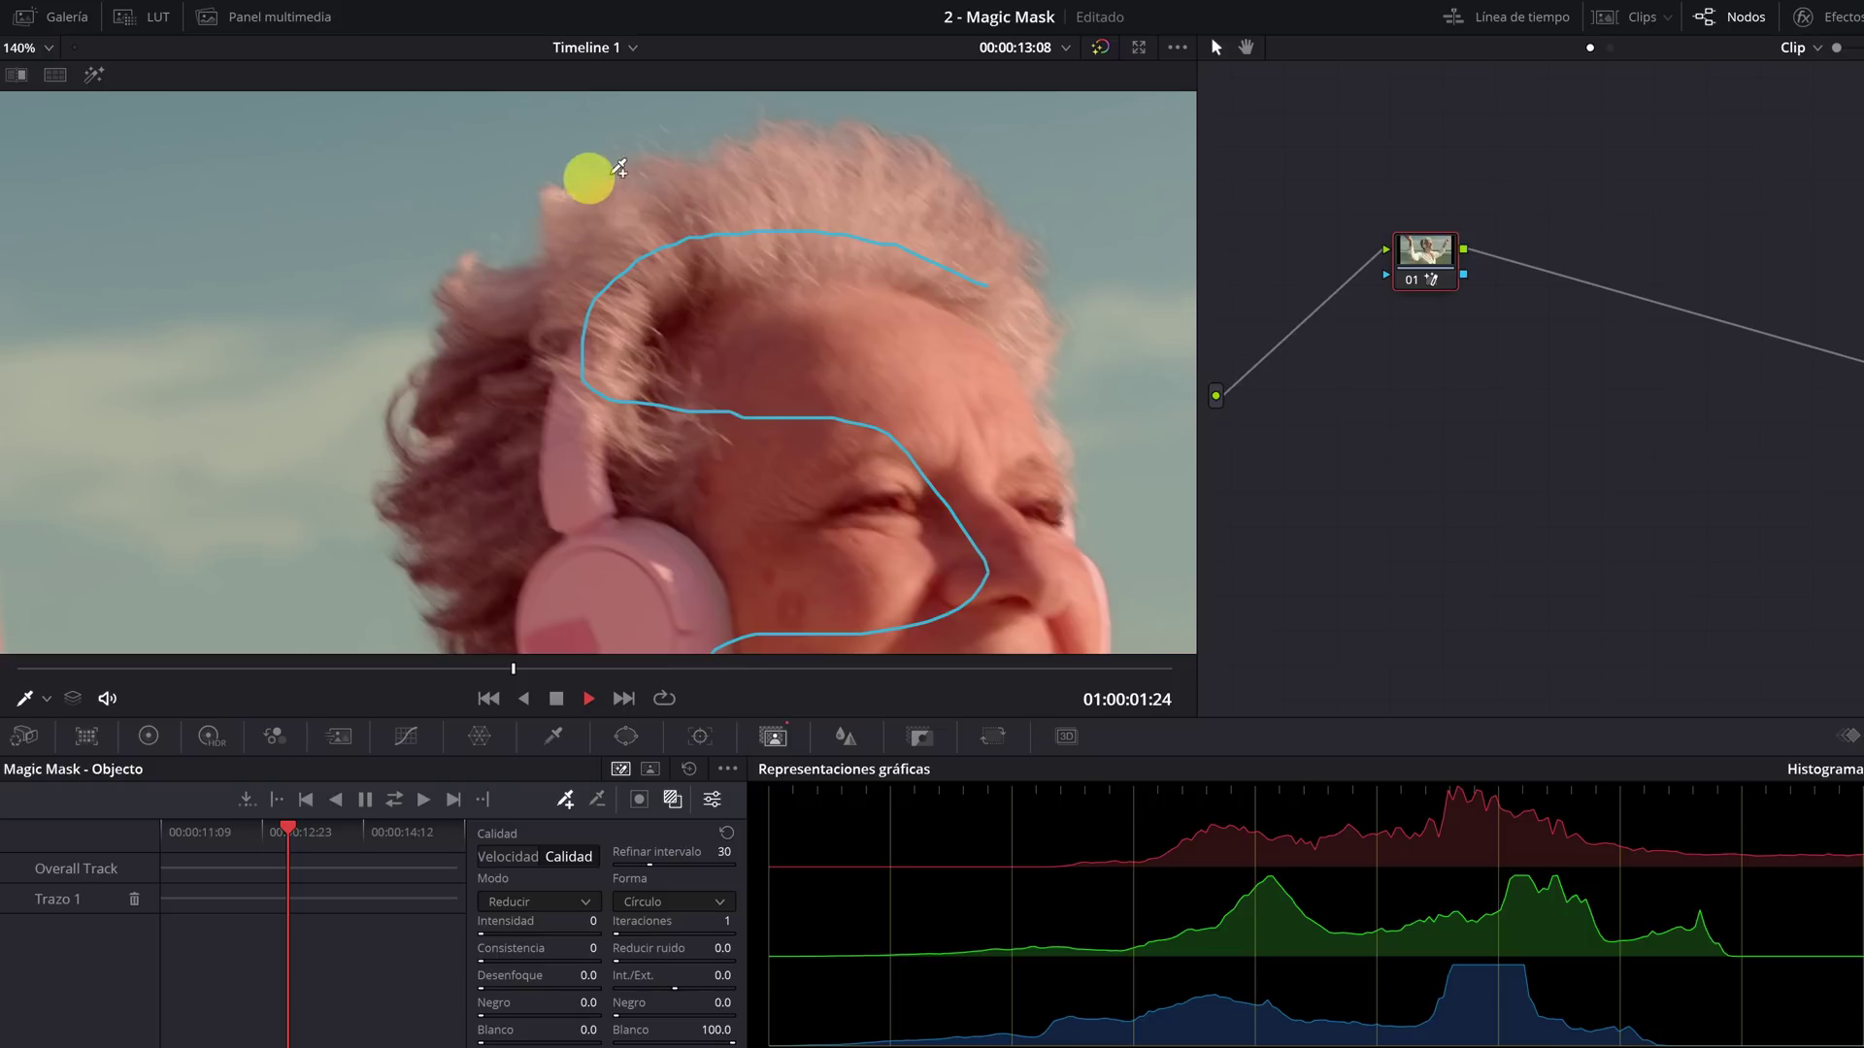
{"action": "scroll", "coordinate": [597, 377], "scroll_direction": "down", "scroll_amount": 2}
{"action": "scroll", "coordinate": [629, 493], "scroll_direction": "down", "scroll_amount": 1}
{"action": "scroll", "coordinate": [699, 553], "scroll_direction": "down", "scroll_amount": 2}
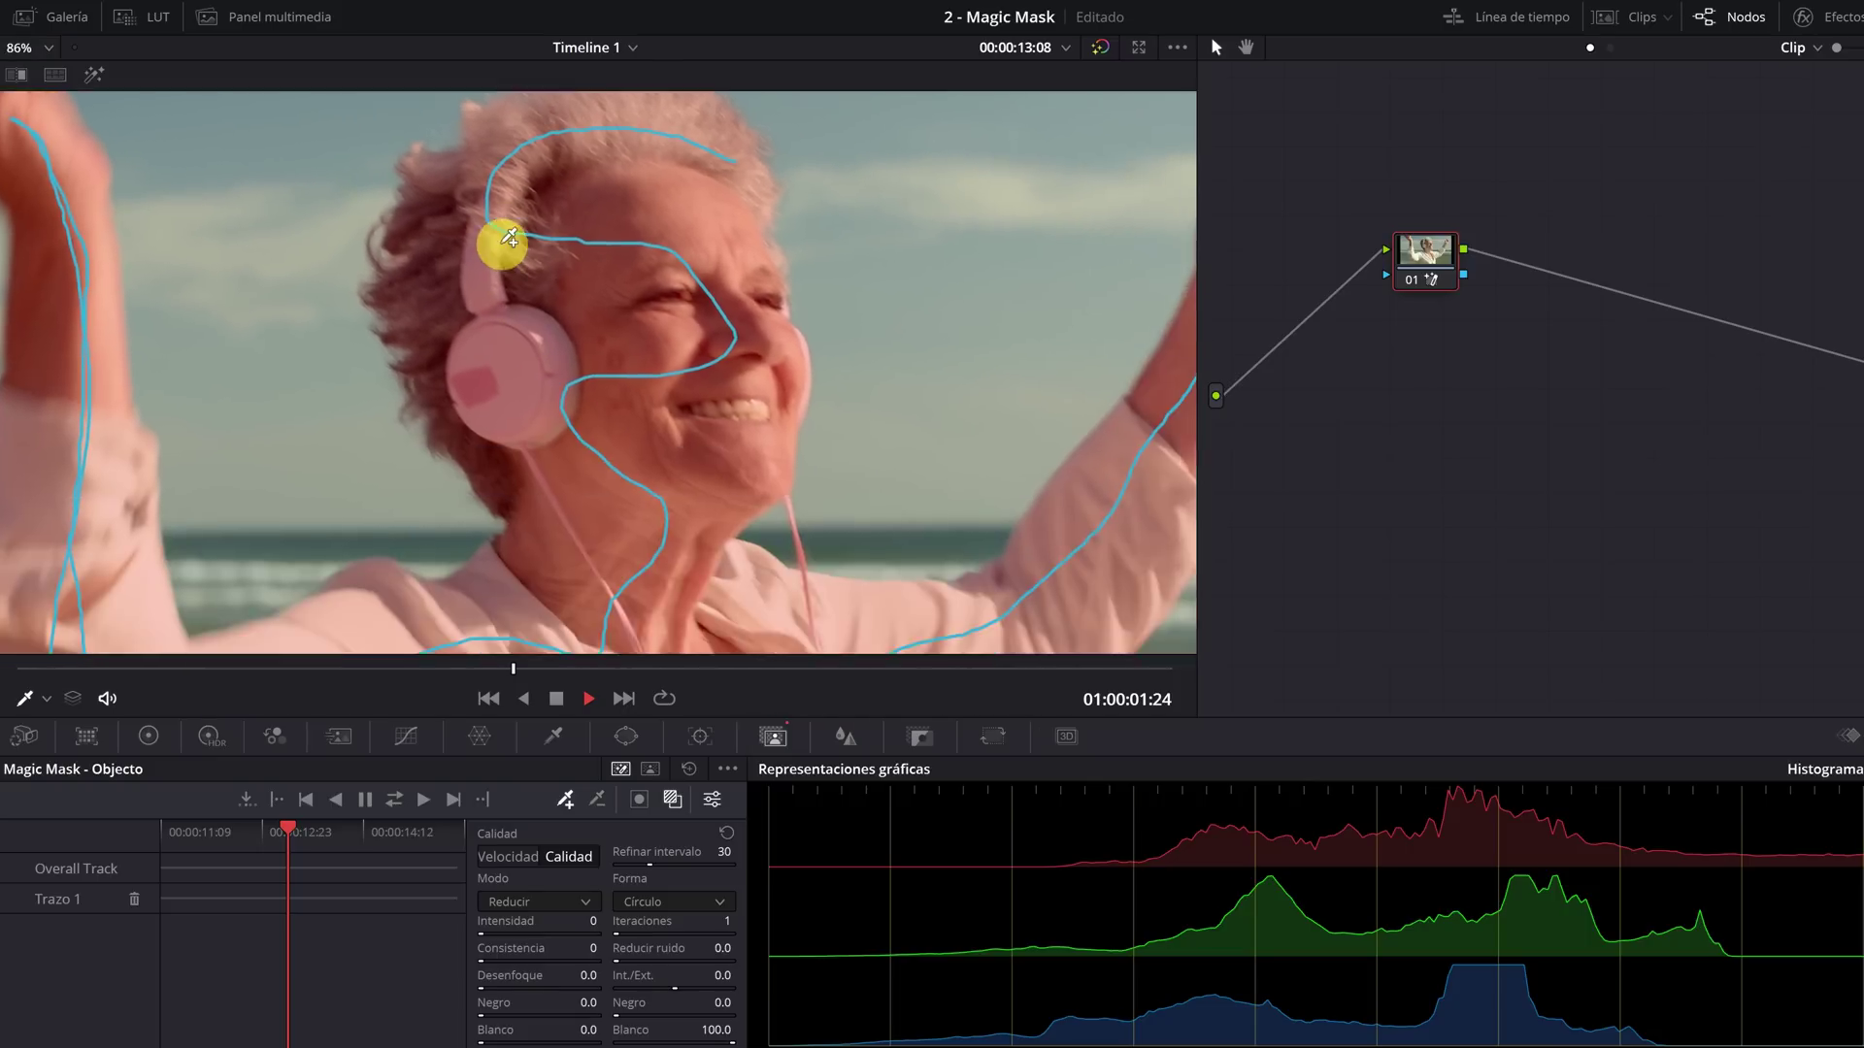
{"action": "scroll", "coordinate": [500, 242], "scroll_direction": "down", "scroll_amount": 1}
{"action": "scroll", "coordinate": [733, 495], "scroll_direction": "down", "scroll_amount": 1}
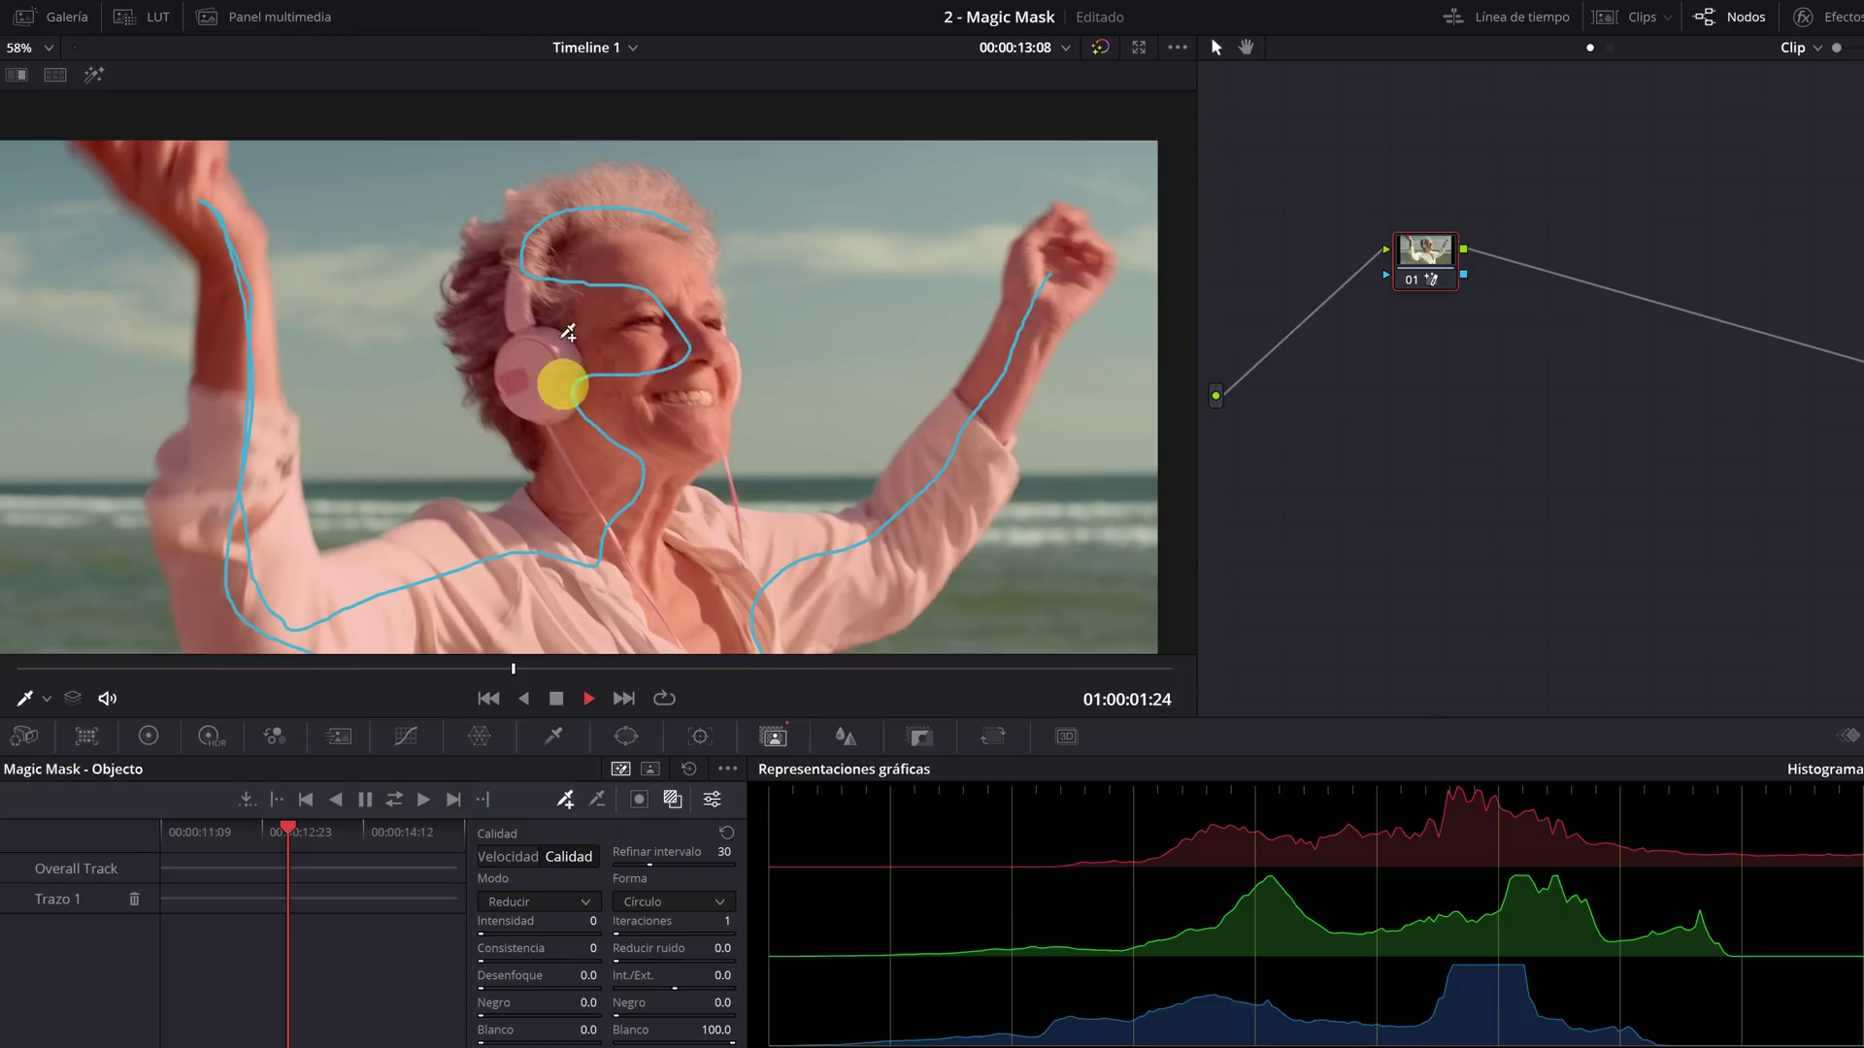
Toggle the pink mask overlay off and on twice to check the mask.
{"action": "left_click", "coordinate": [672, 802]}
{"action": "left_click", "coordinate": [673, 802]}
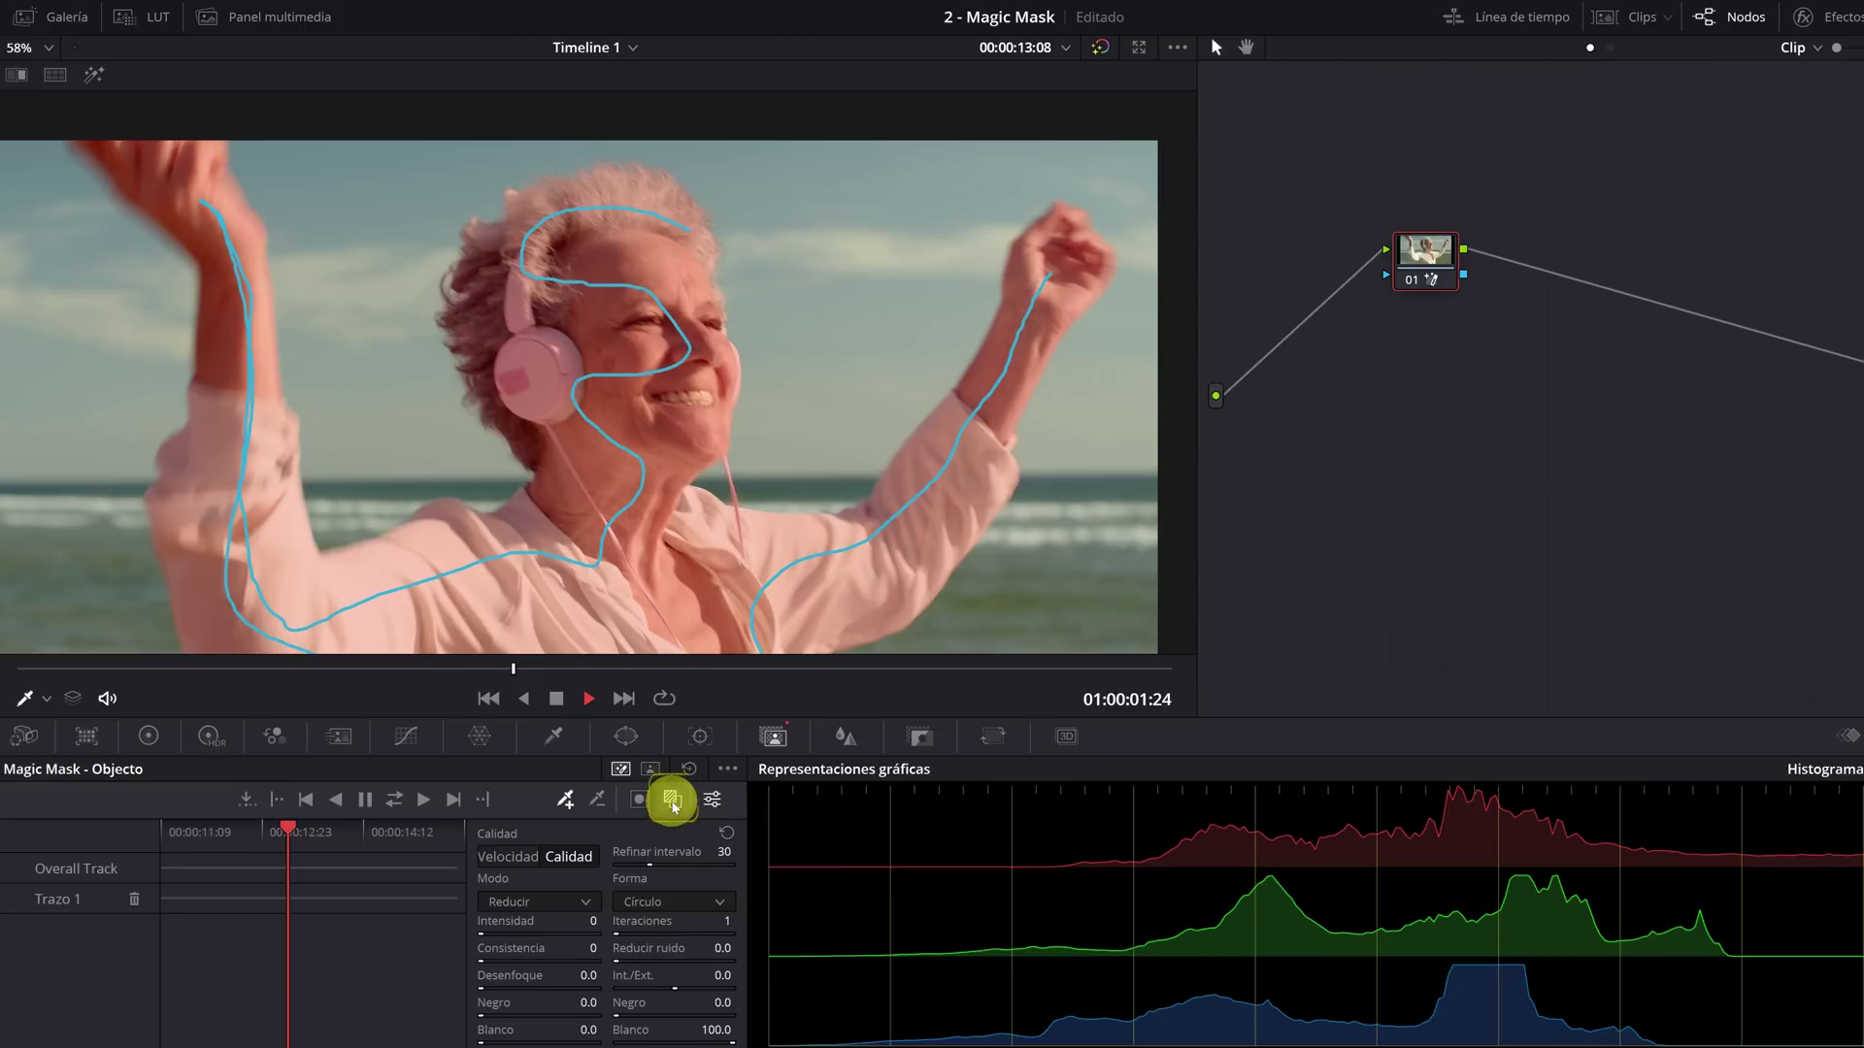
{"action": "left_click", "coordinate": [673, 802]}
{"action": "left_click", "coordinate": [672, 802]}
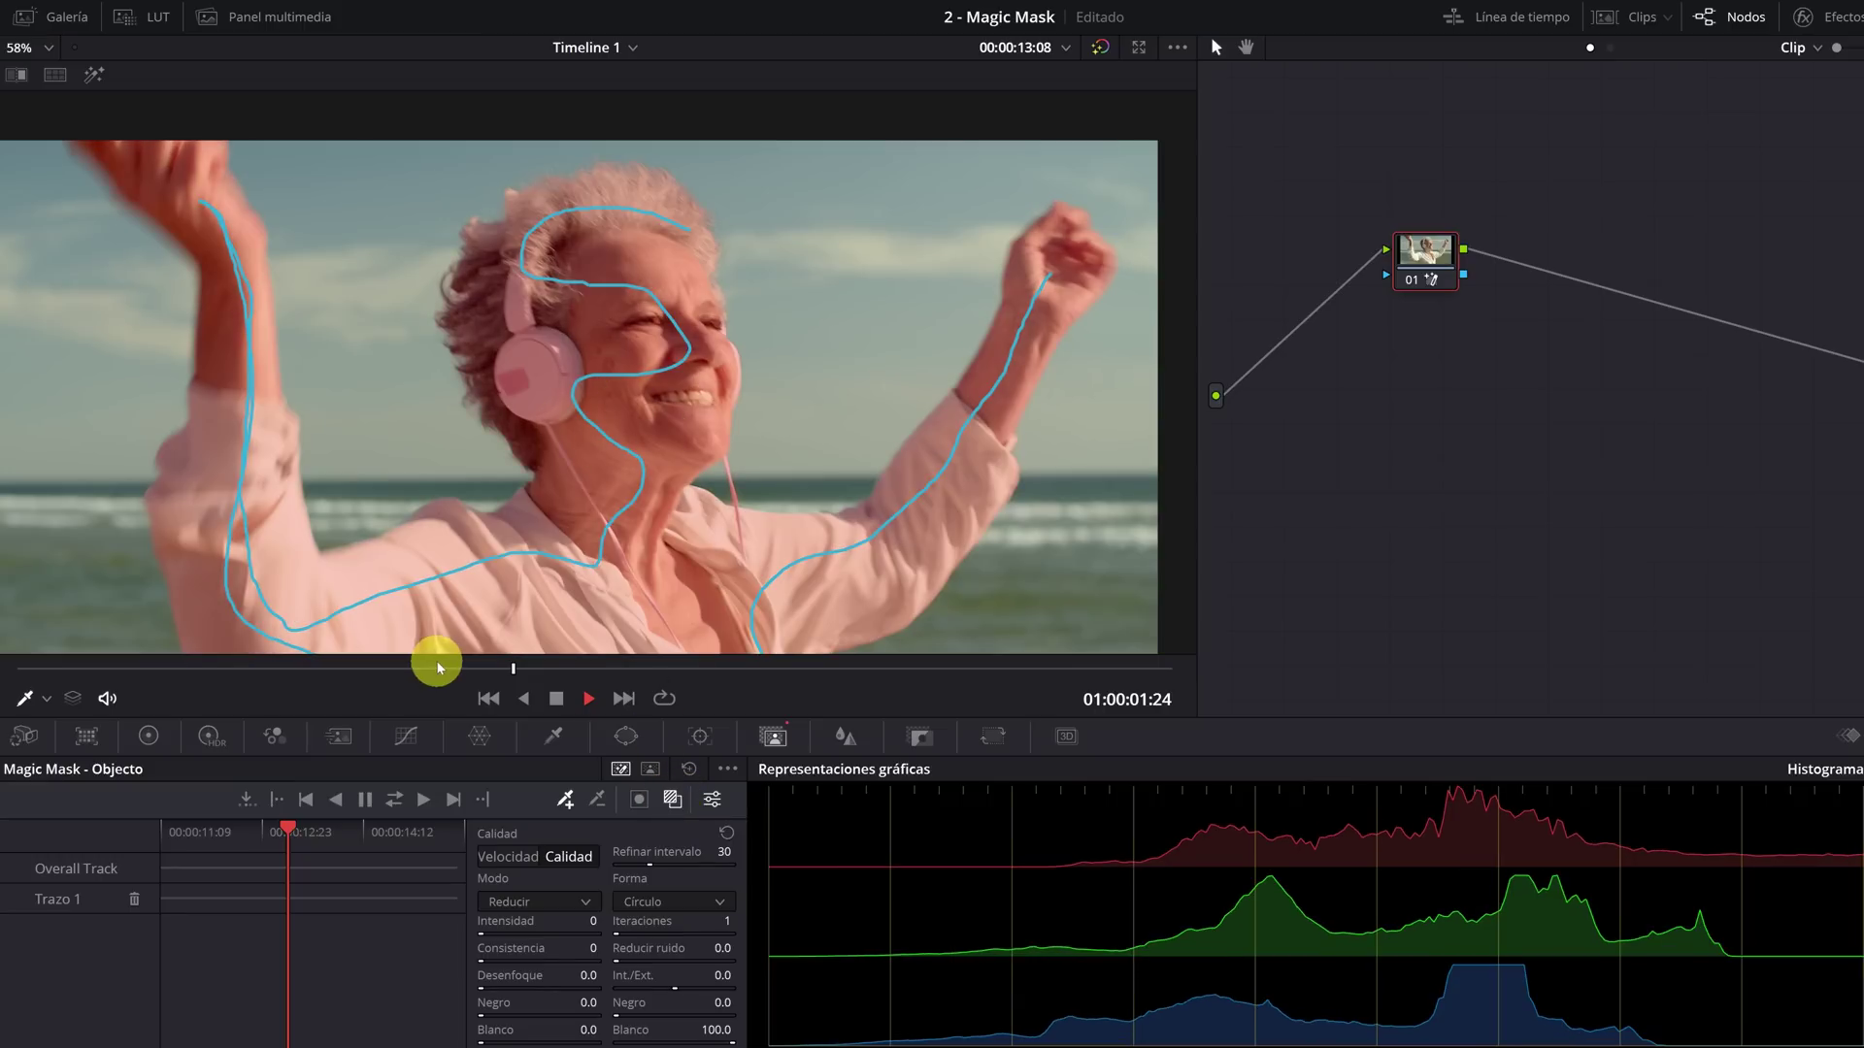
{"action": "left_click_drag", "start_coordinate": [619, 675], "coordinate": [741, 670]}
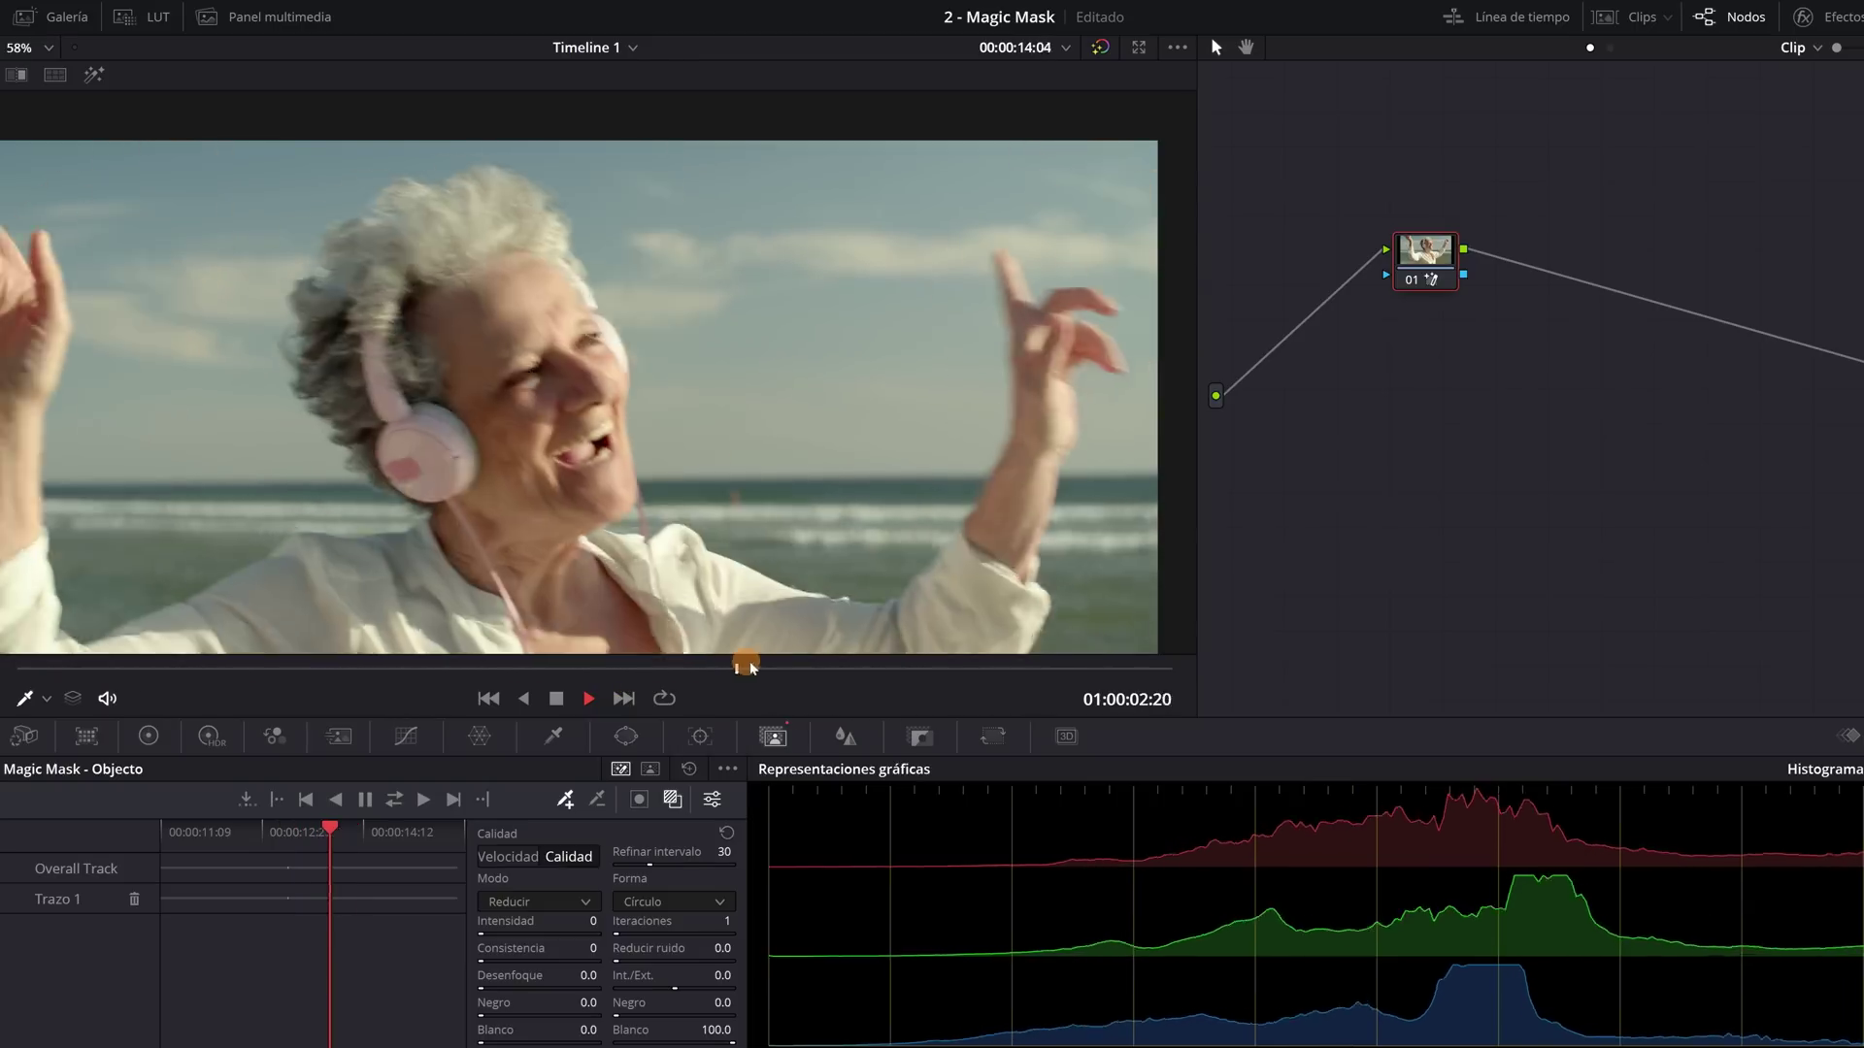
{"action": "left_click_drag", "start_coordinate": [741, 670], "coordinate": [756, 670]}
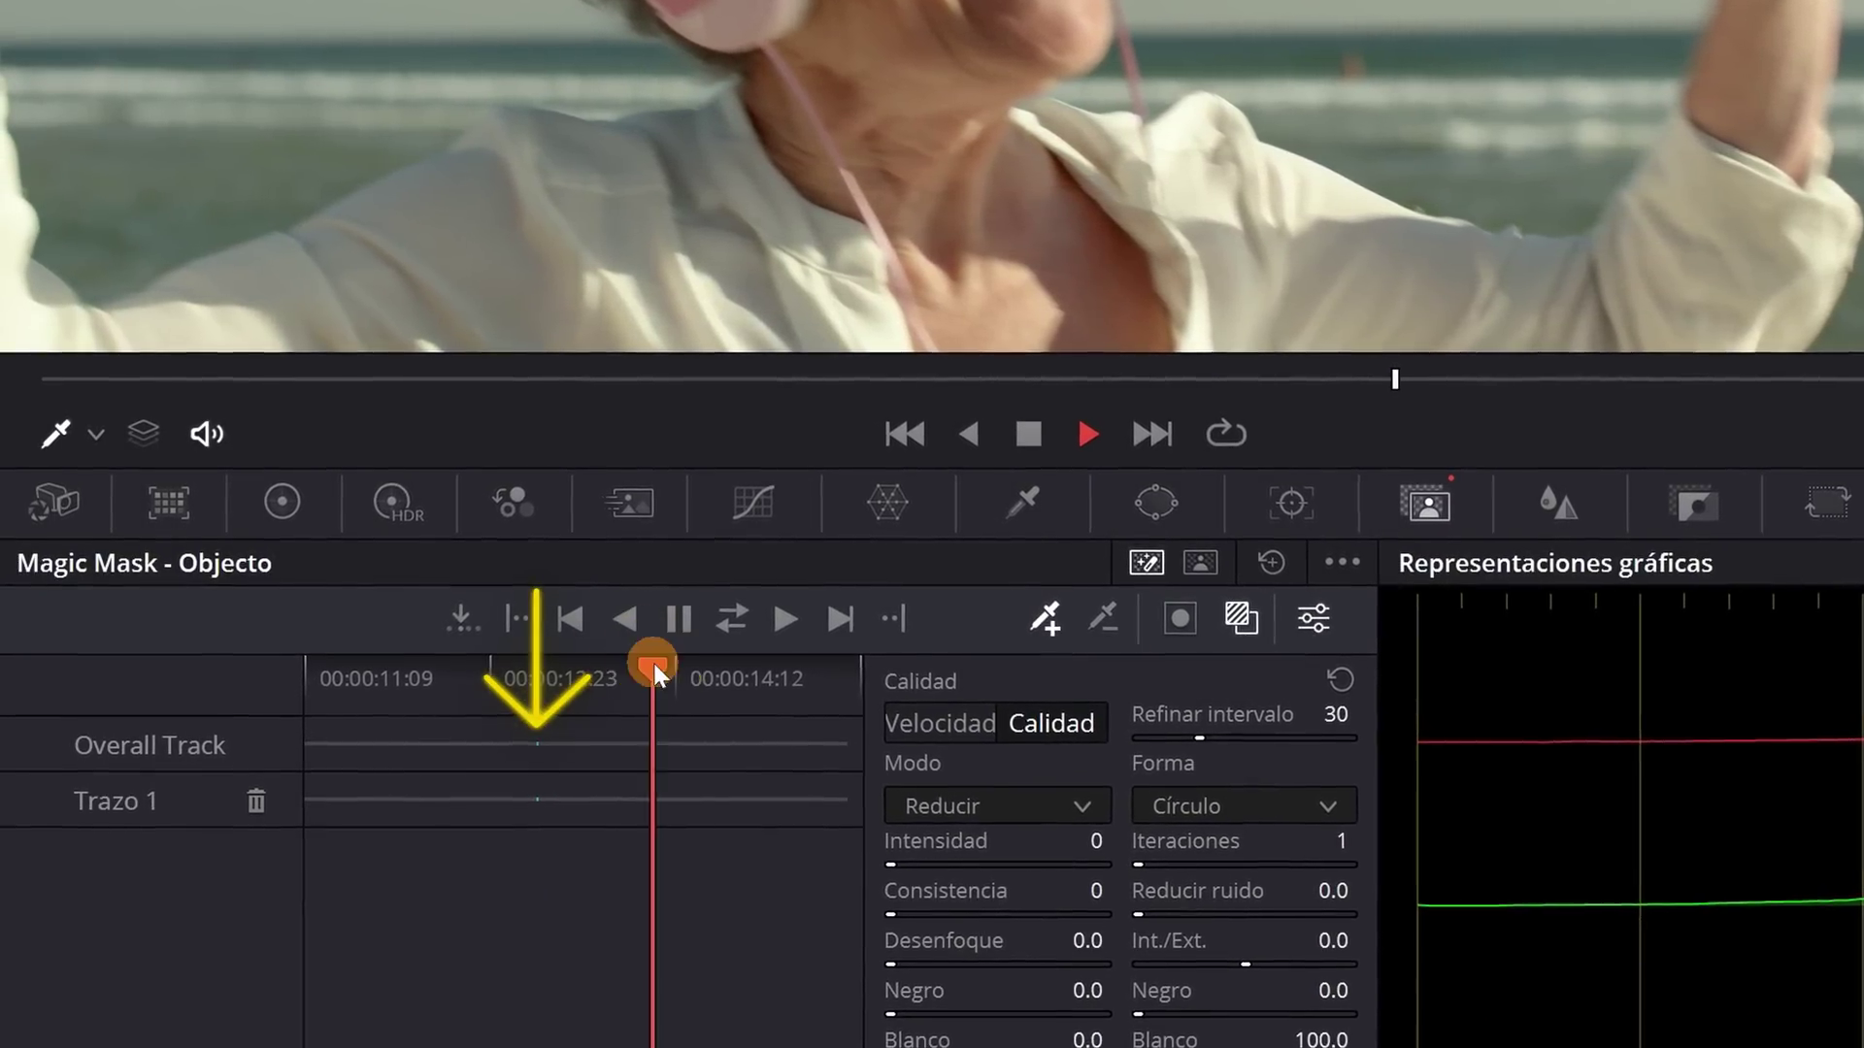
{"action": "left_click_drag", "start_coordinate": [654, 662], "coordinate": [546, 692]}
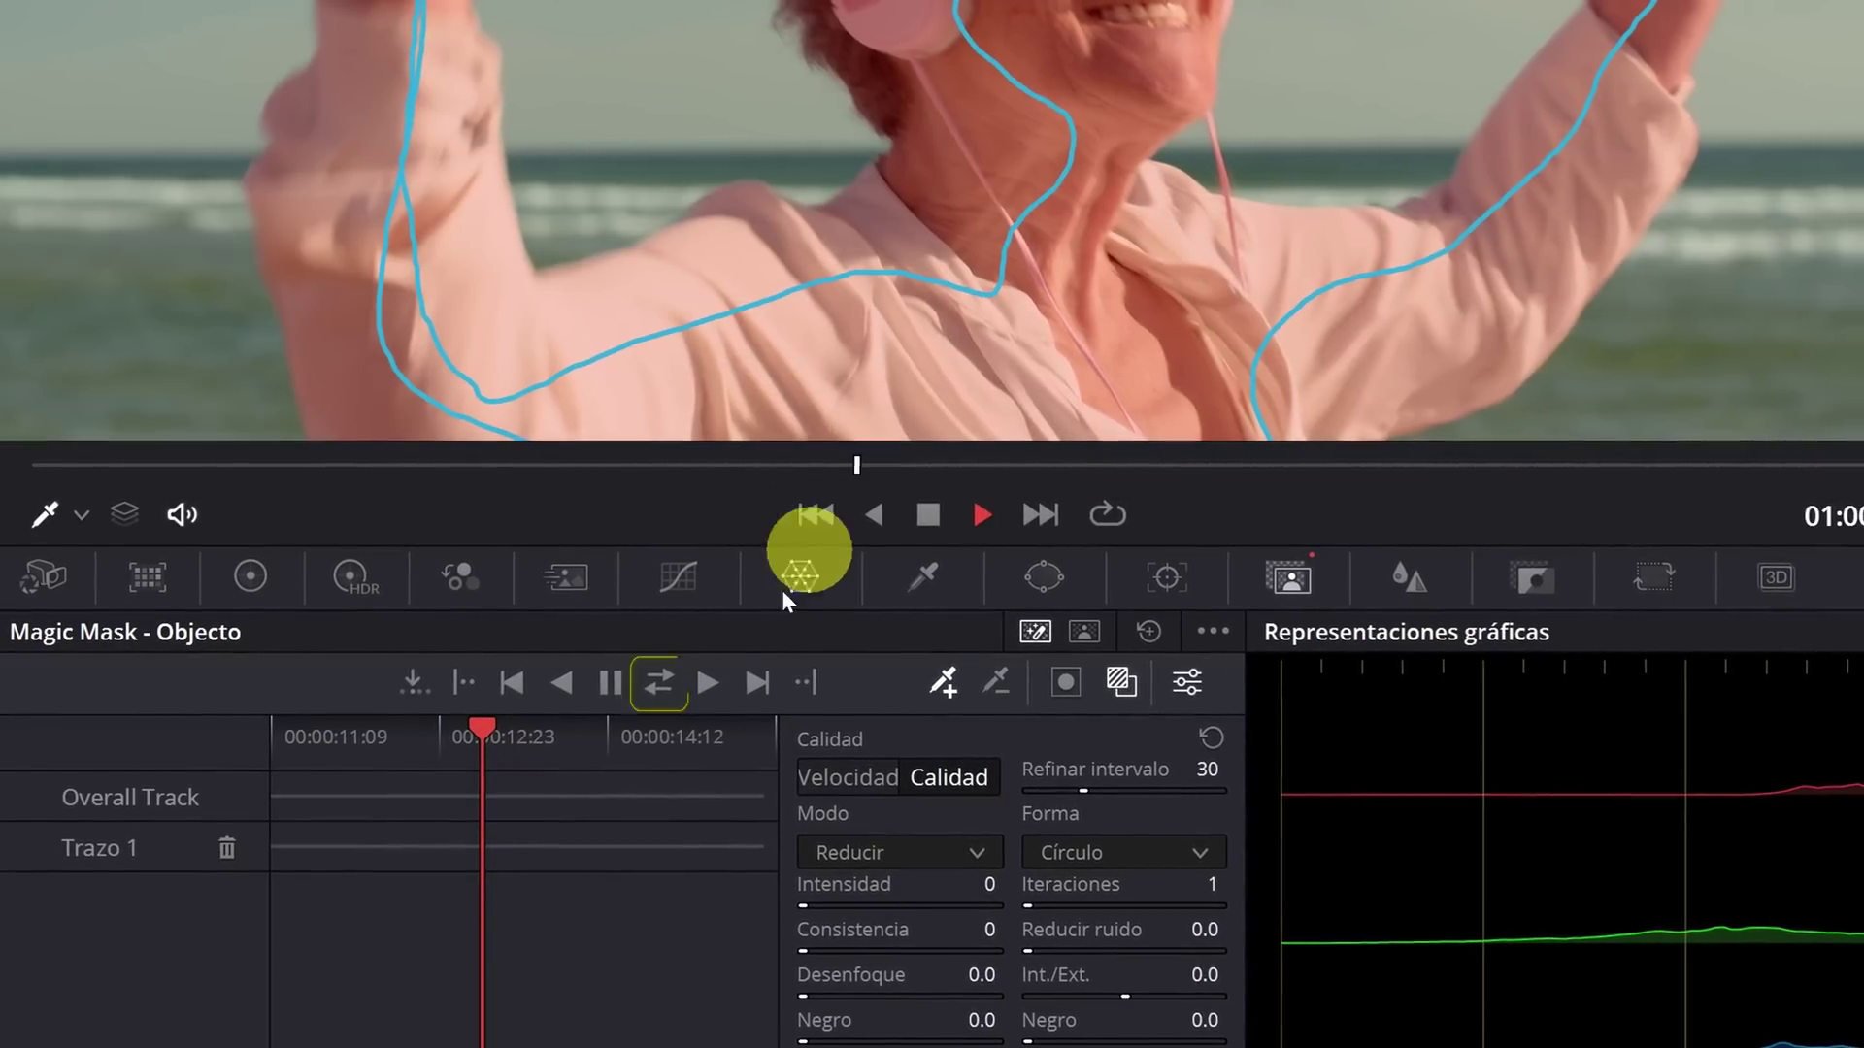
Track the mask forwards and backwards, then scrub the clip to verify it follows her.
{"action": "left_click", "coordinate": [655, 682]}
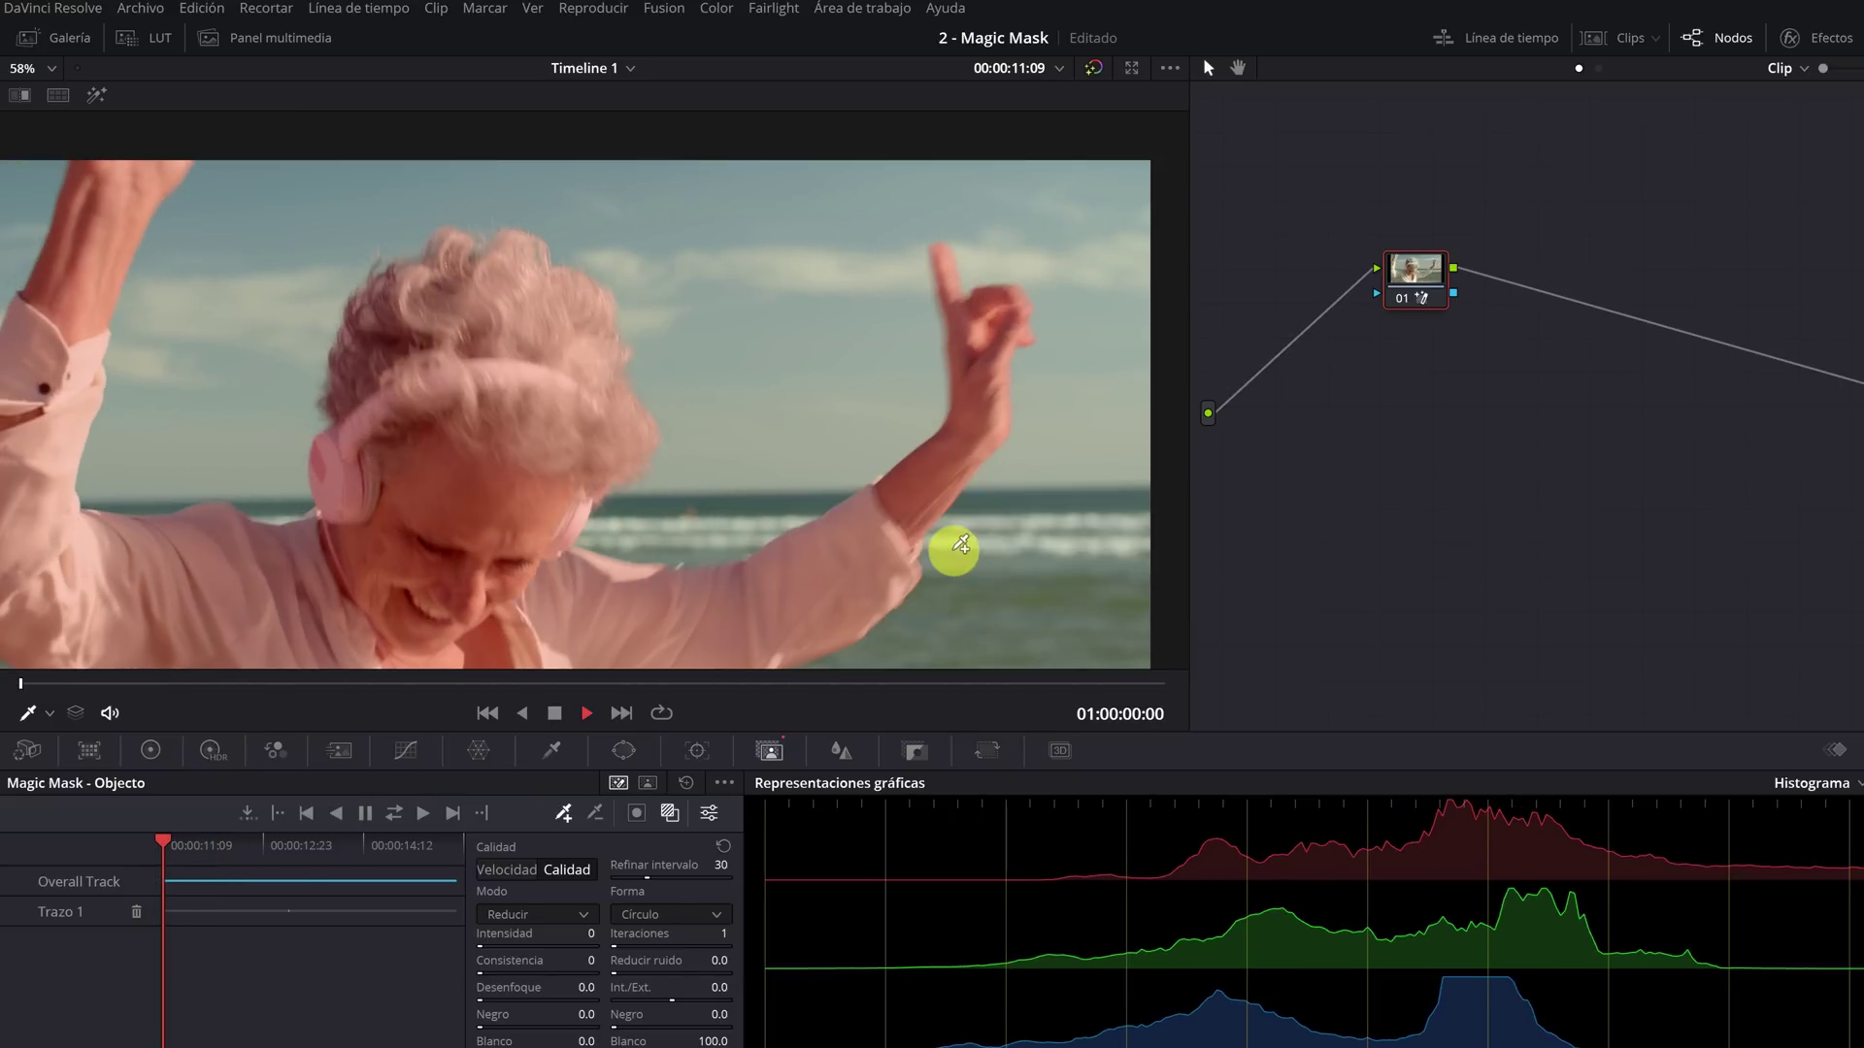
{"action": "scroll", "coordinate": [610, 395], "scroll_direction": "down", "scroll_amount": 3}
{"action": "scroll", "coordinate": [609, 395], "scroll_direction": "up", "scroll_amount": 2}
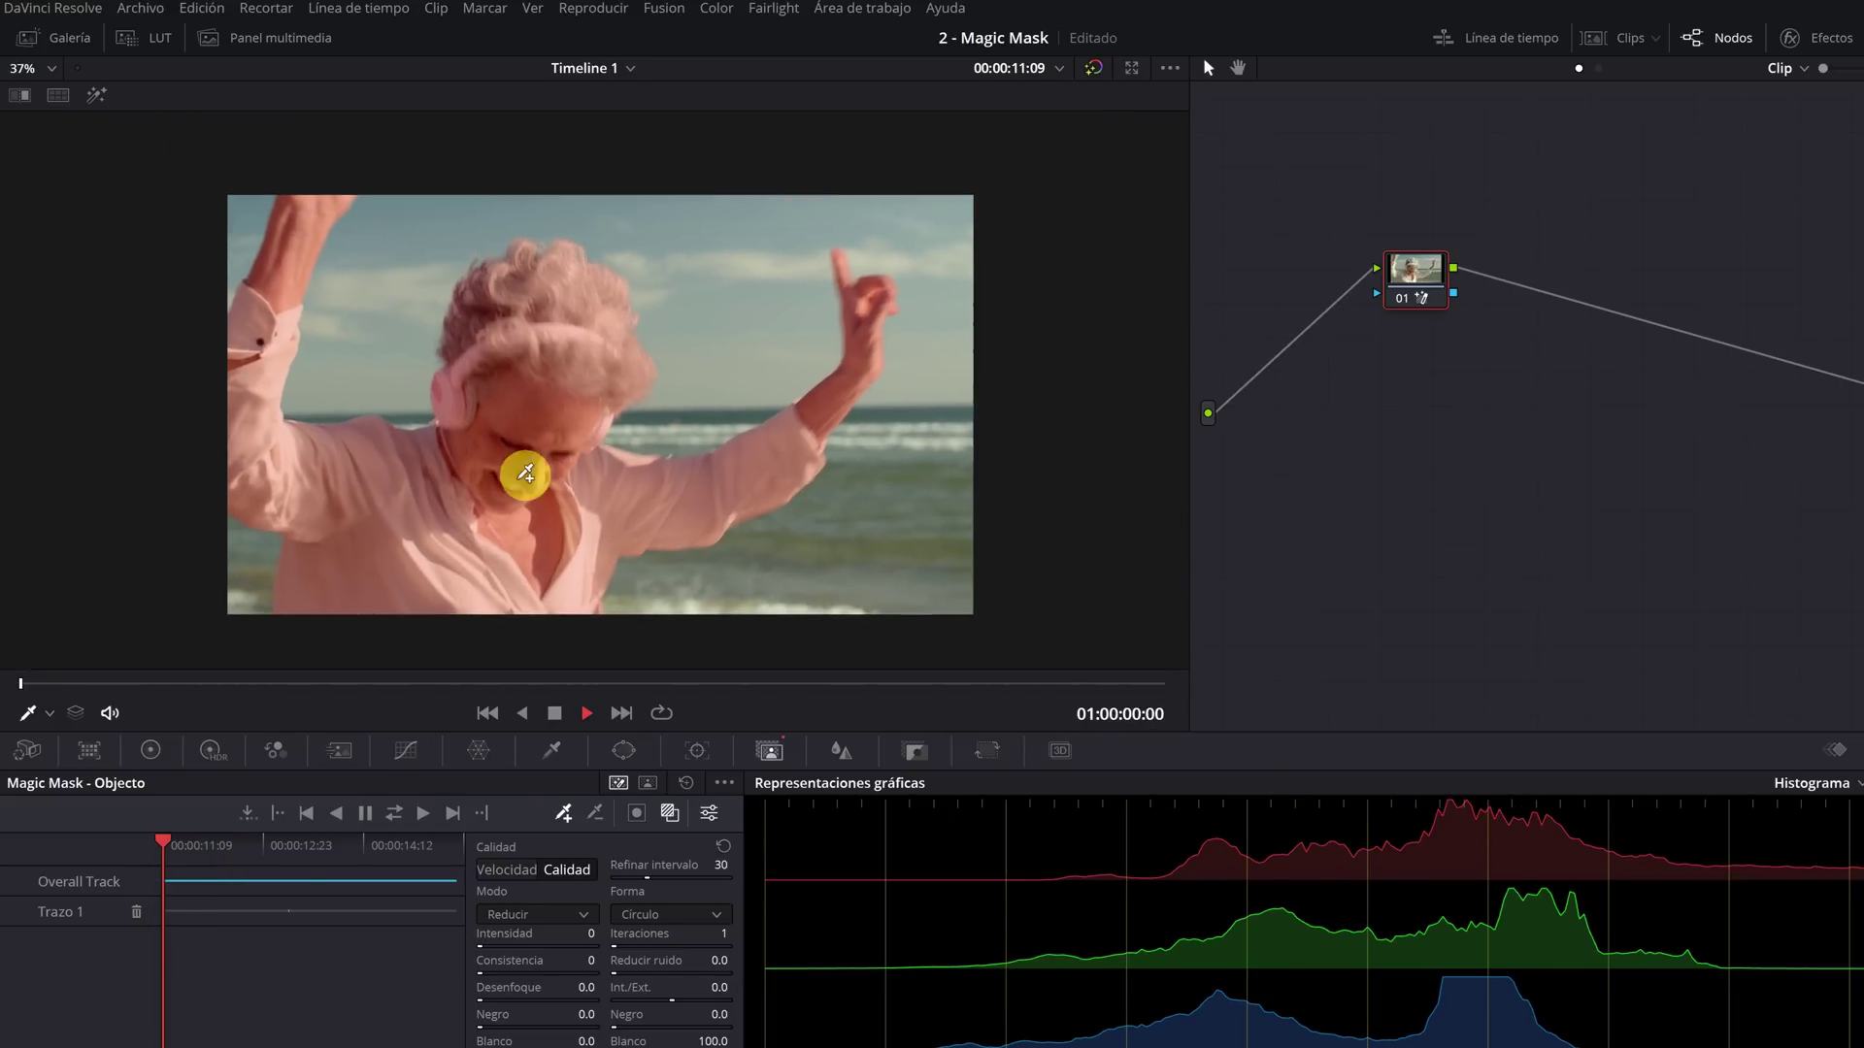
{"action": "mouse_move", "coordinate": [519, 689]}
{"action": "left_mouse_down"}
{"action": "mouse_move", "coordinate": [366, 676]}
{"action": "mouse_move", "coordinate": [679, 685]}
{"action": "left_mouse_up"}
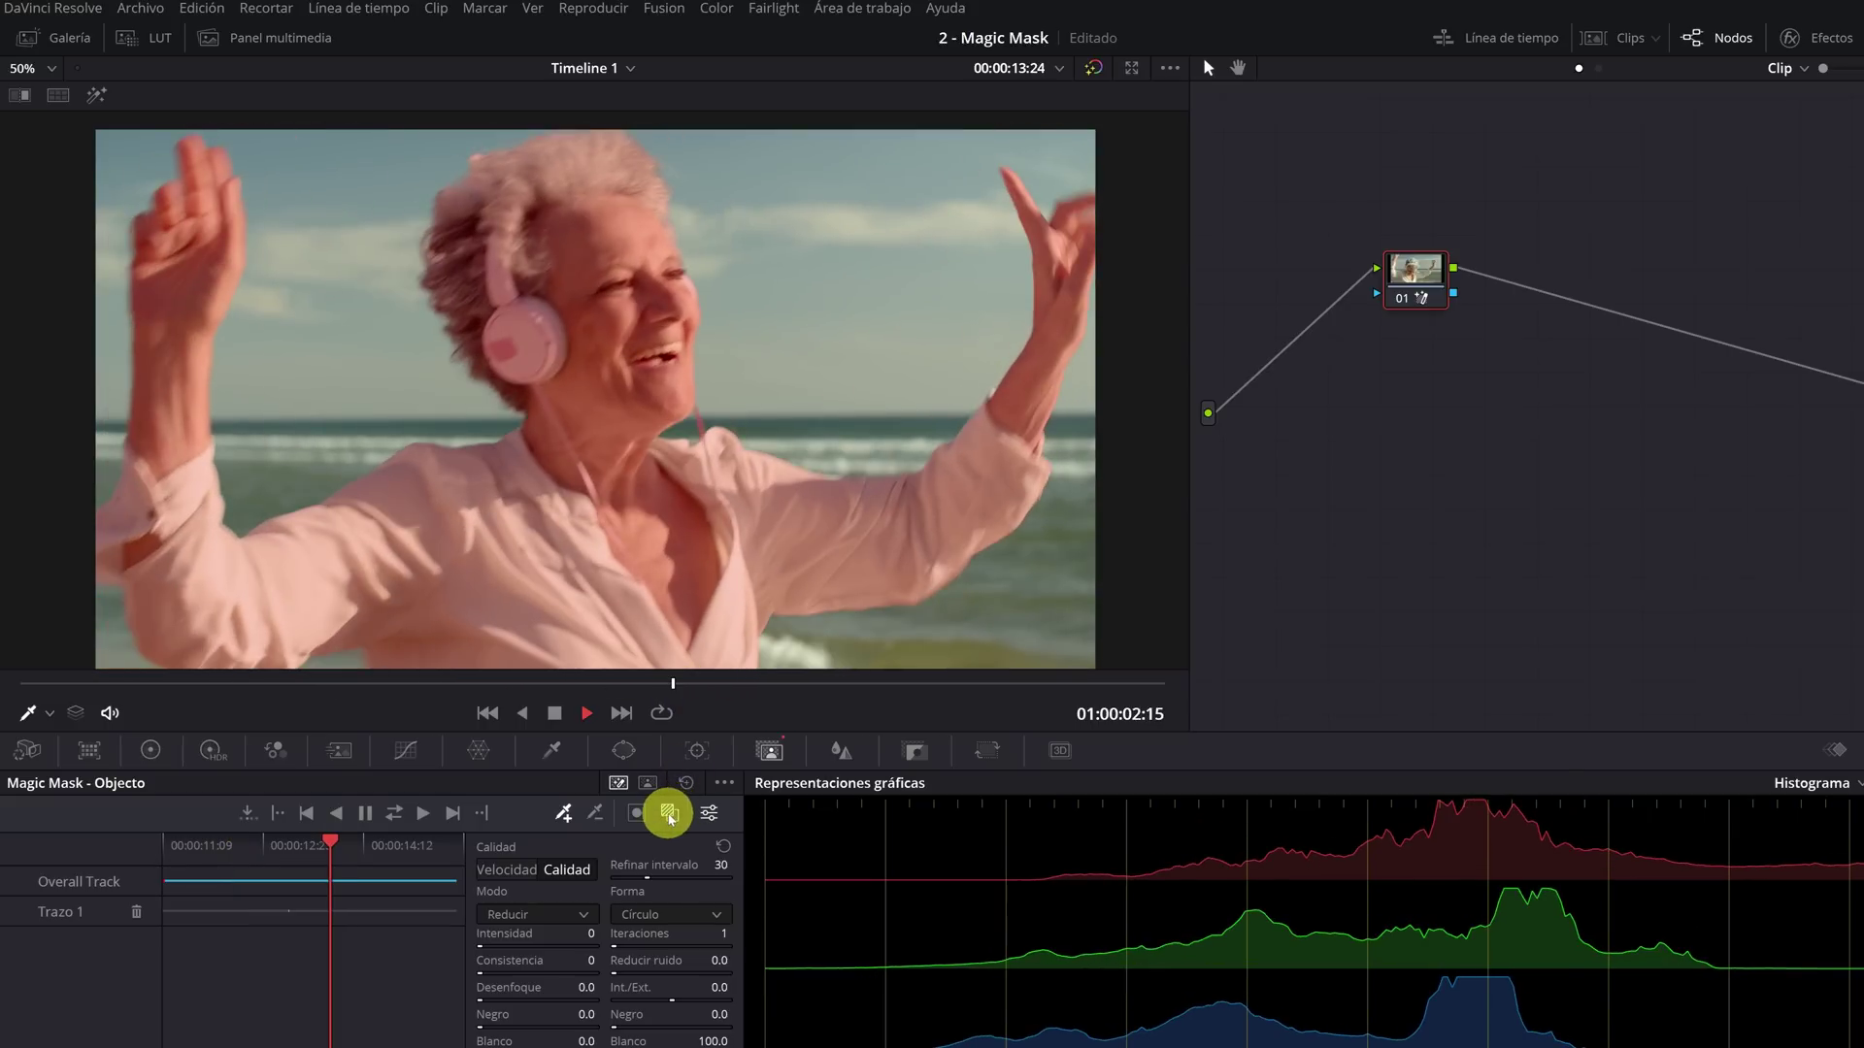
Hide the mask overlay and pull down a midpoint on the Custom curve to darken the shot.
{"action": "left_click", "coordinate": [670, 819]}
{"action": "scroll", "coordinate": [572, 438], "scroll_direction": "down", "scroll_amount": 2}
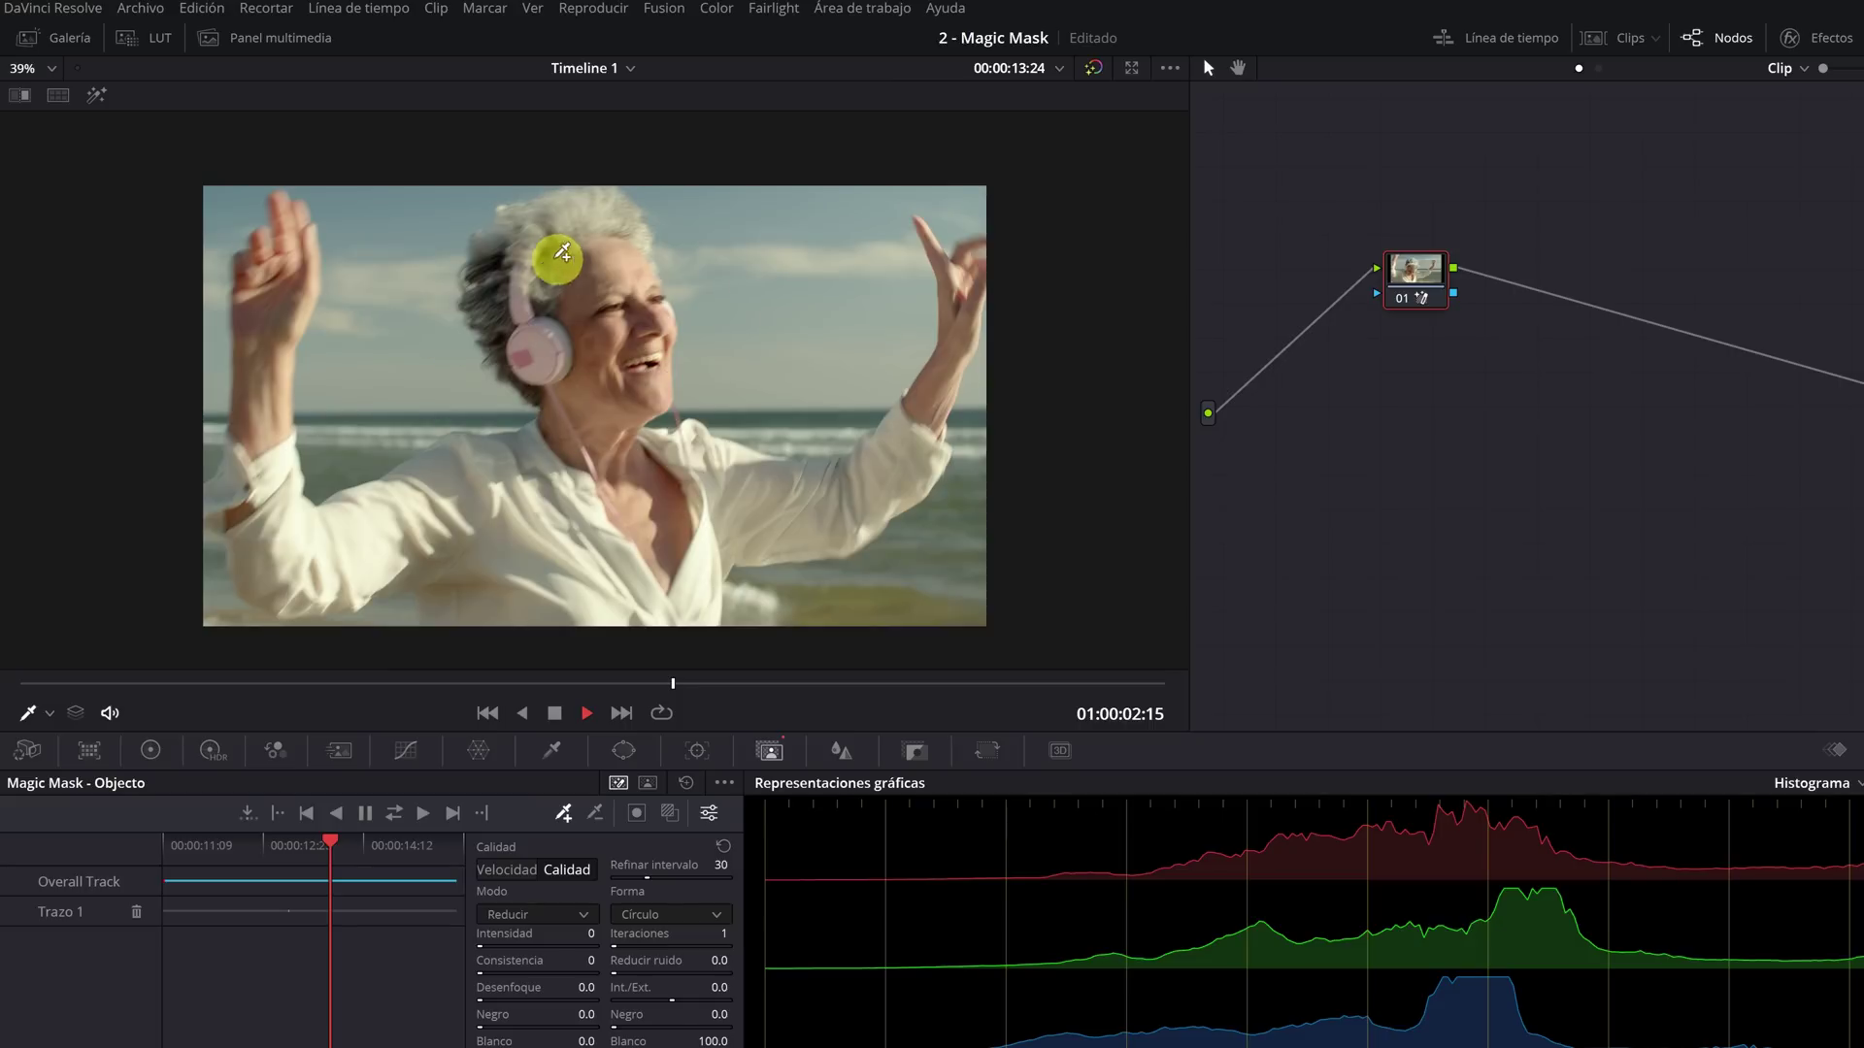
{"action": "left_click", "coordinate": [405, 754]}
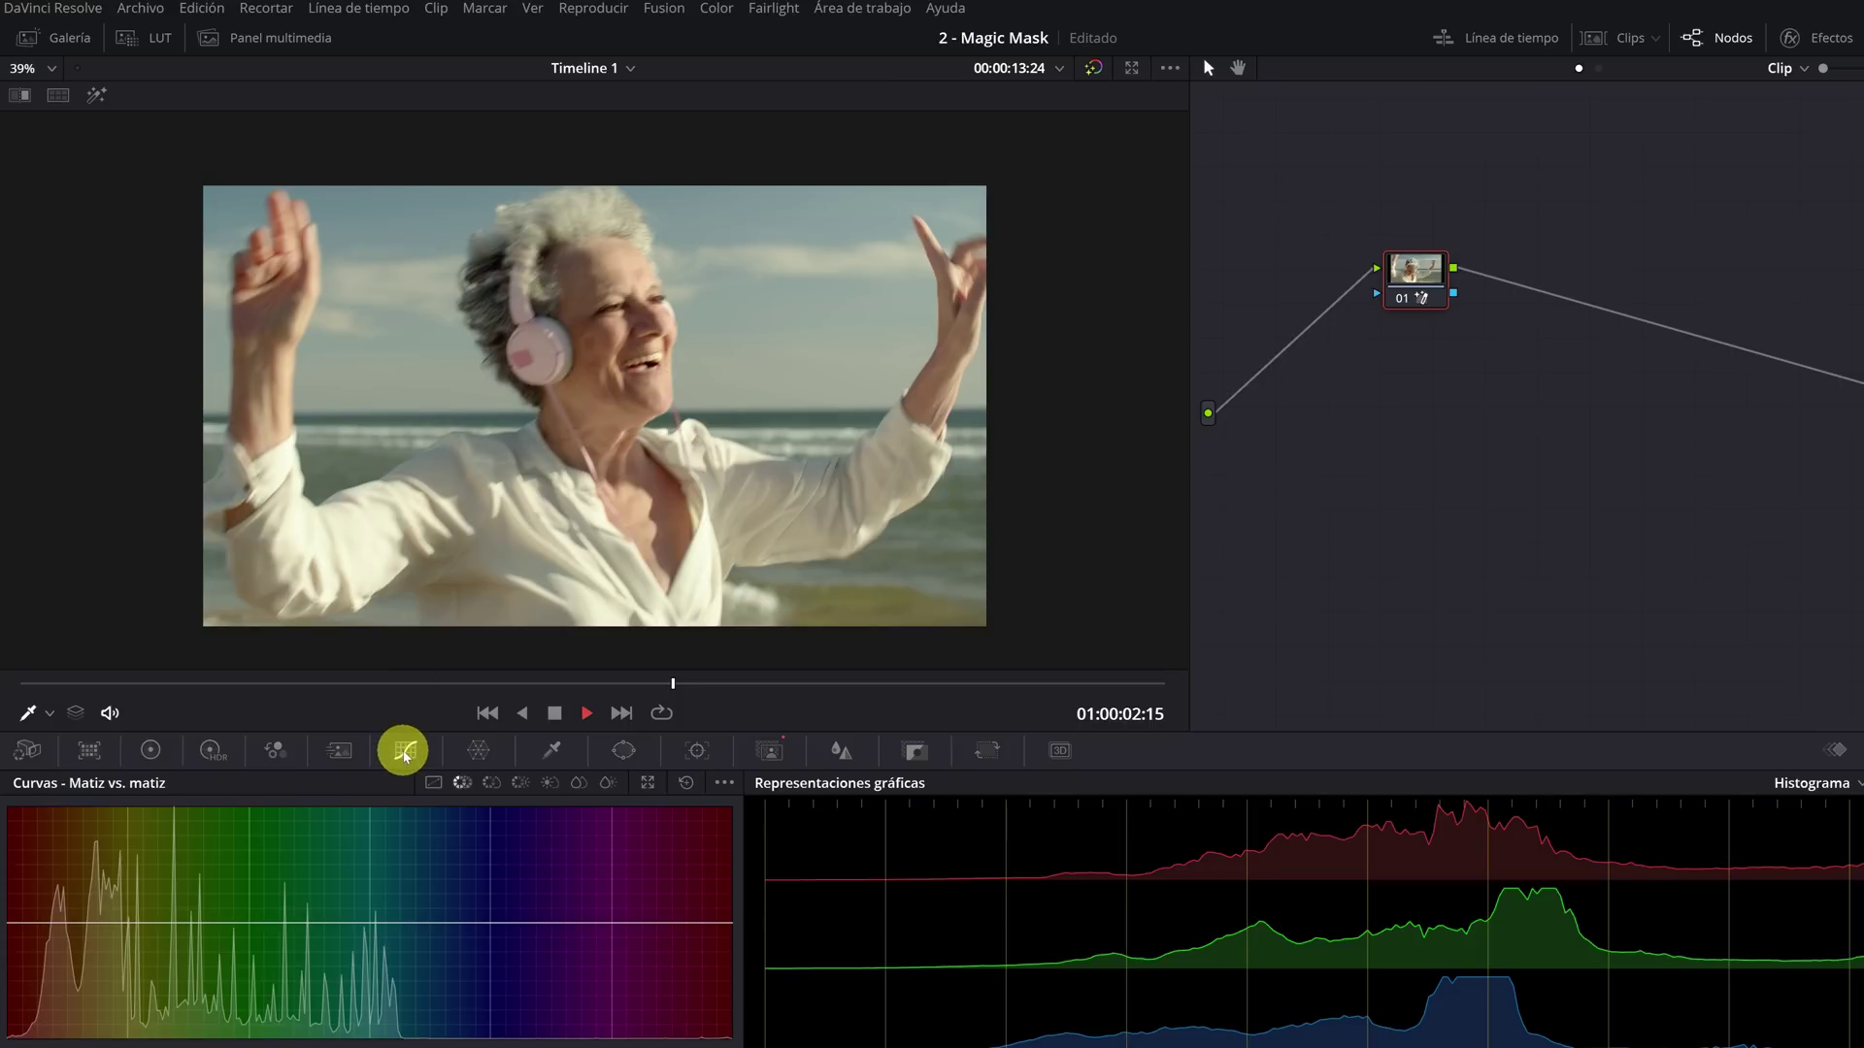
{"action": "left_click", "coordinate": [434, 784]}
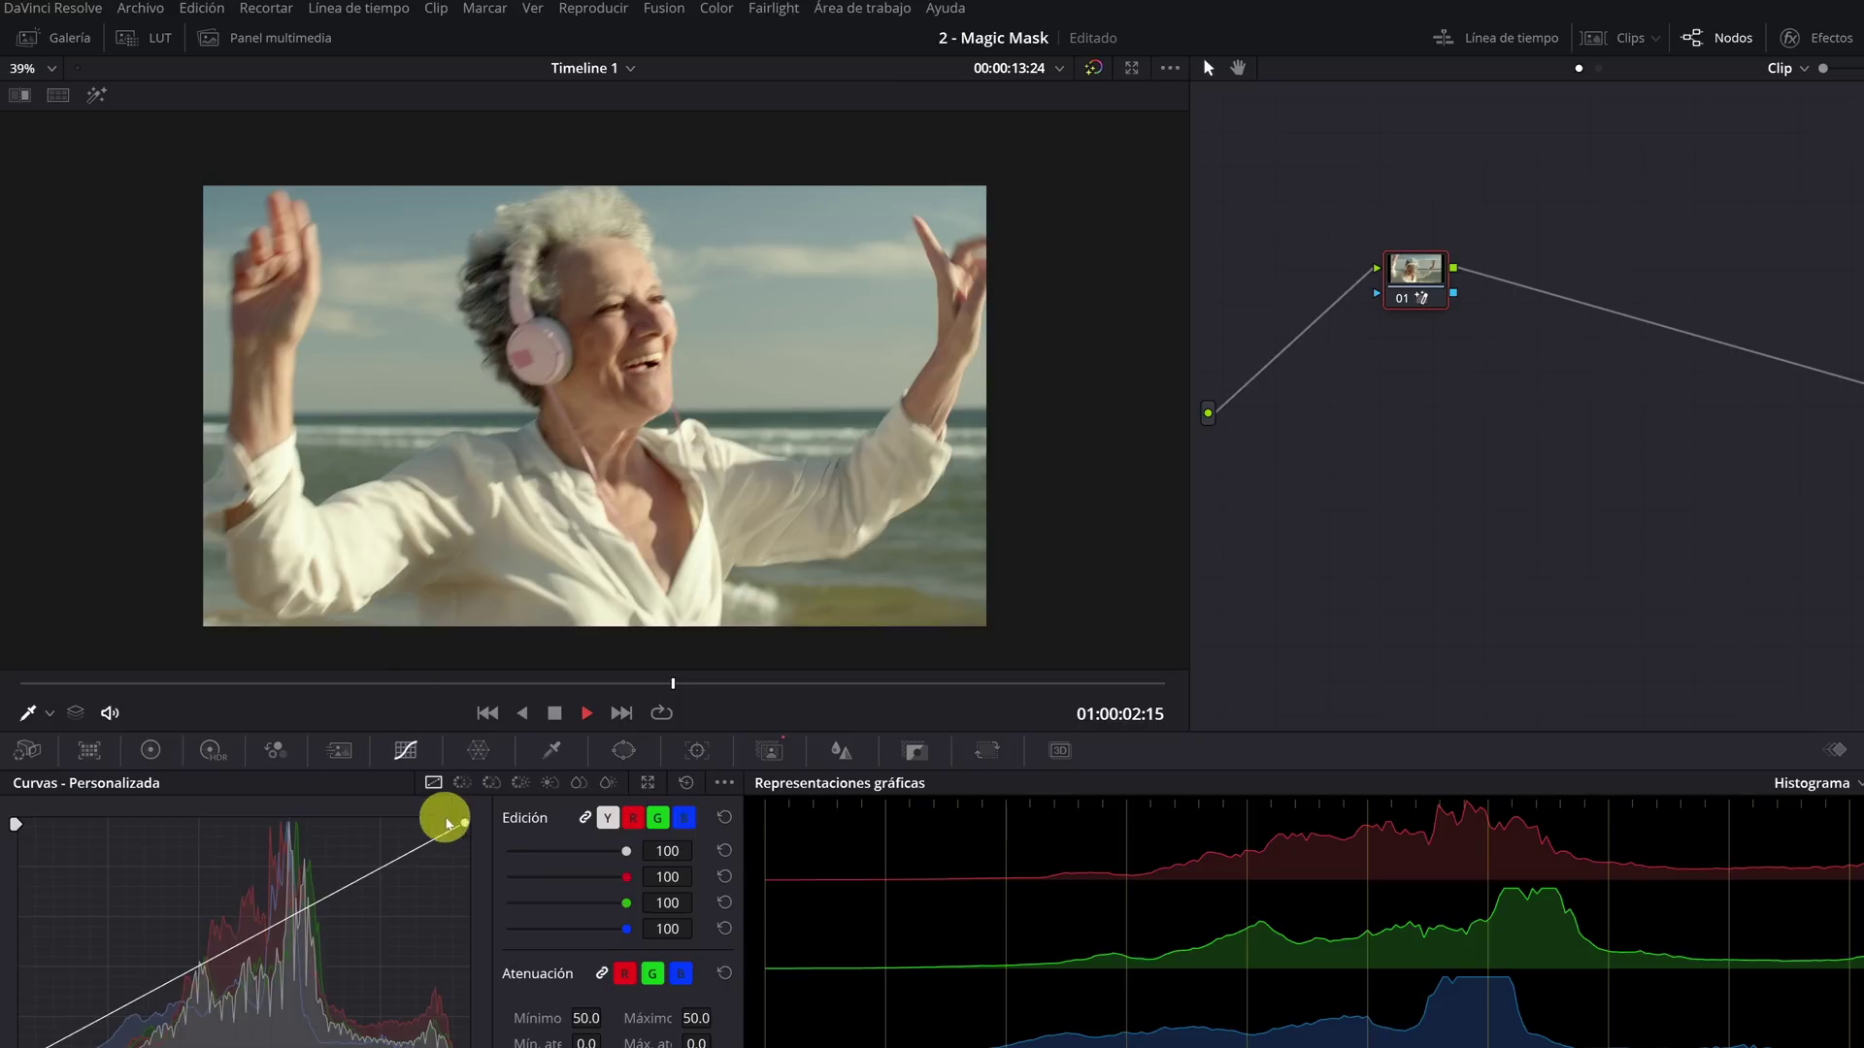
{"action": "left_click_drag", "start_coordinate": [465, 827], "coordinate": [346, 824]}
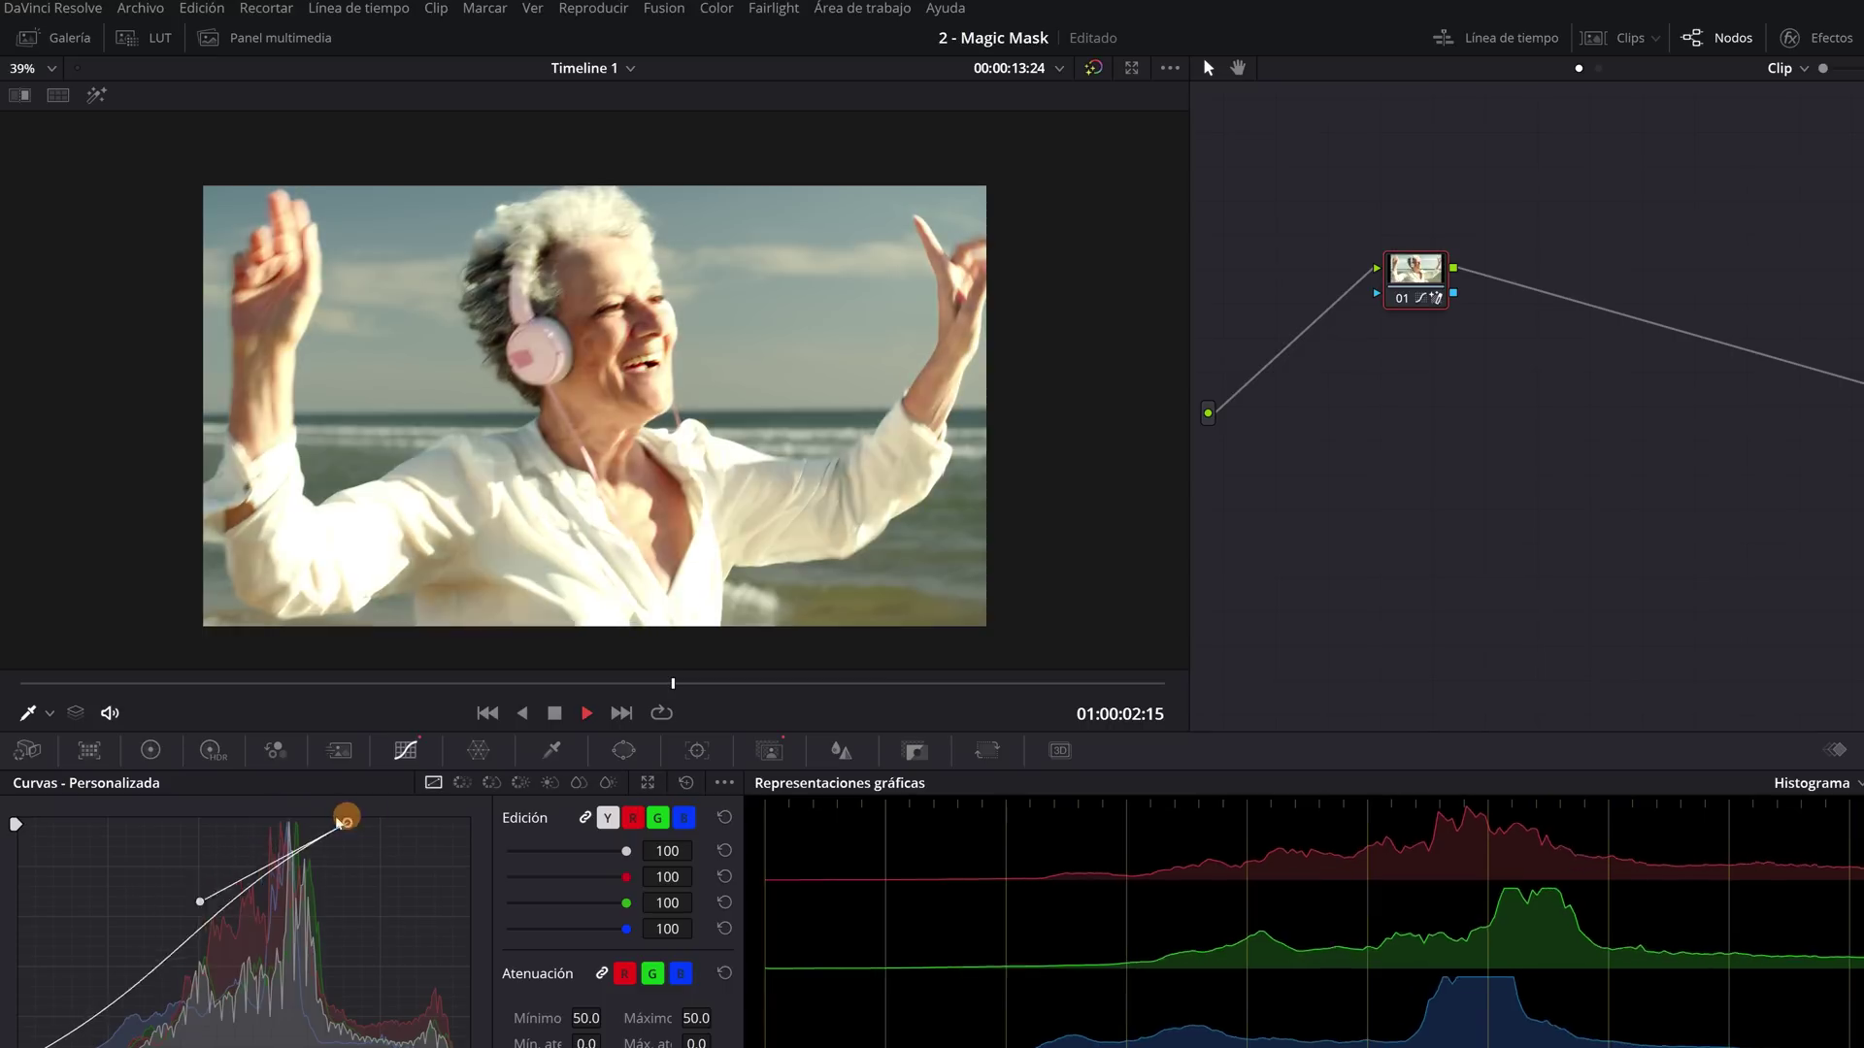
{"action": "left_click_drag", "start_coordinate": [359, 821], "coordinate": [466, 823]}
{"action": "left_click", "coordinate": [330, 914]}
{"action": "left_click_drag", "start_coordinate": [319, 909], "coordinate": [367, 929]}
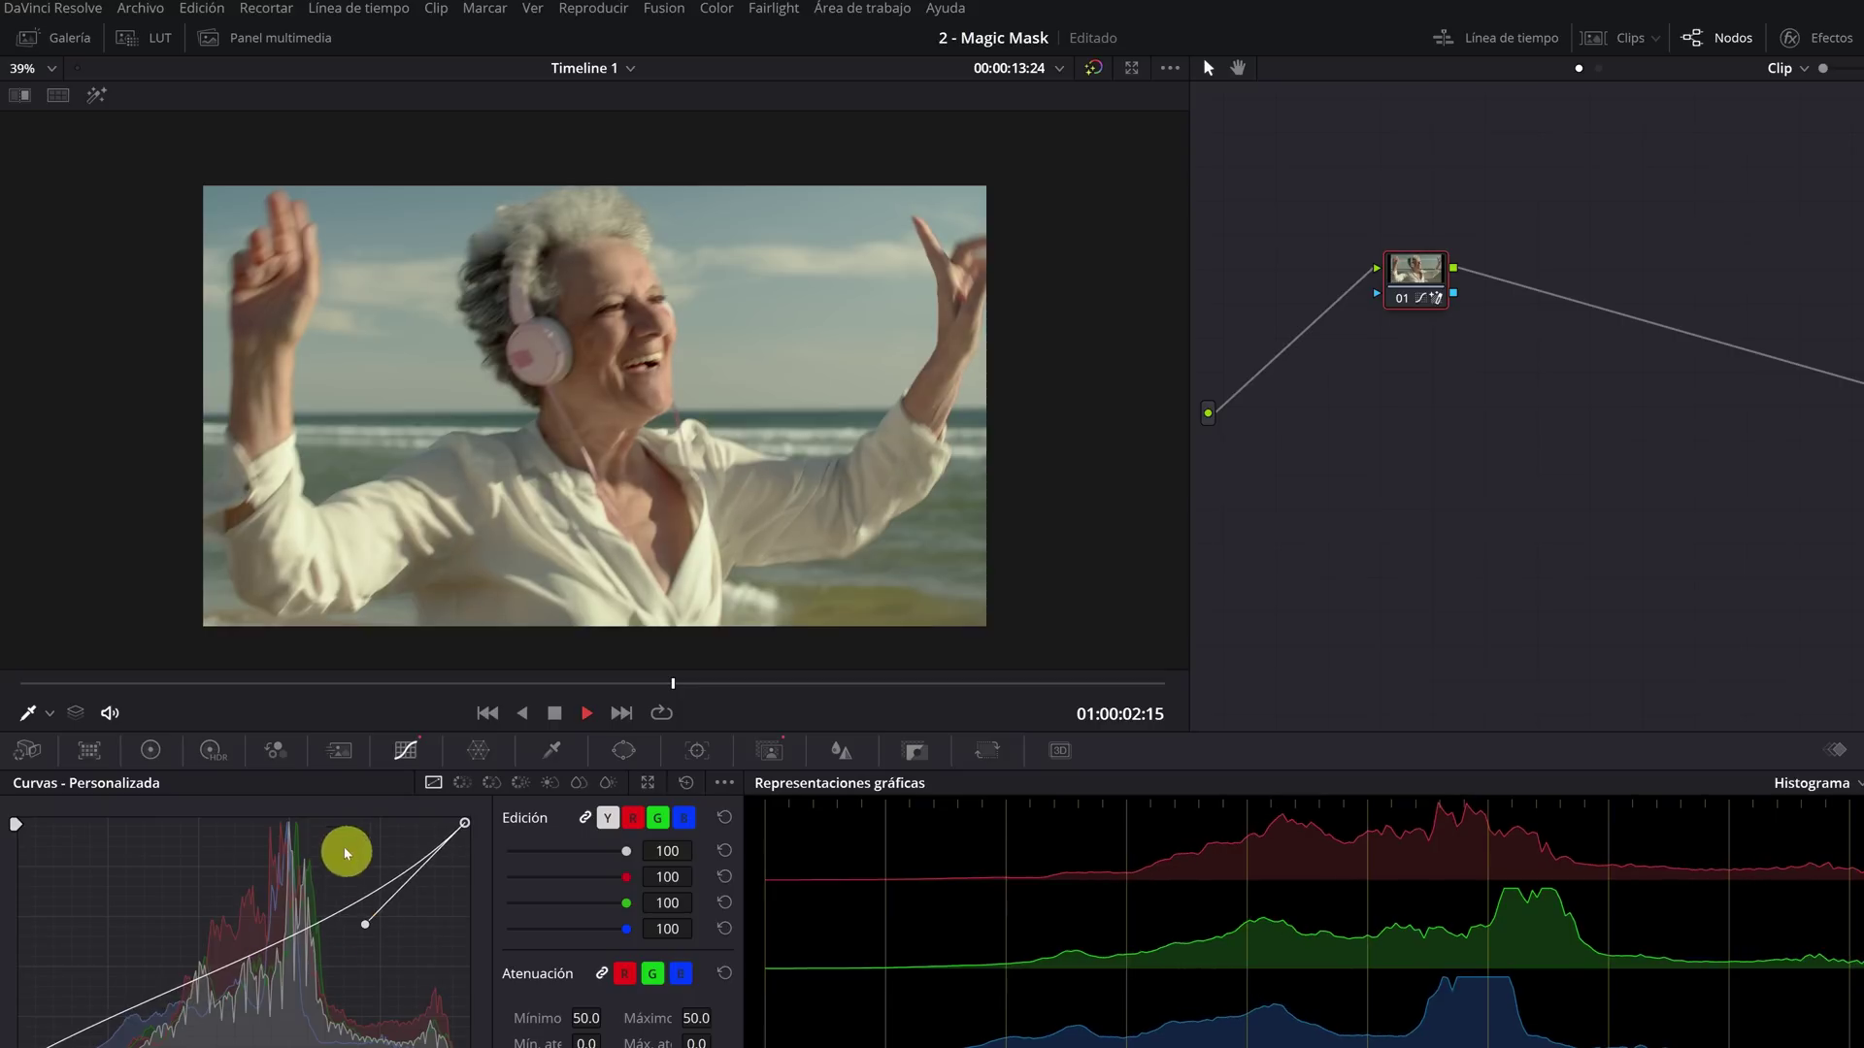
{"action": "left_click", "coordinate": [175, 746]}
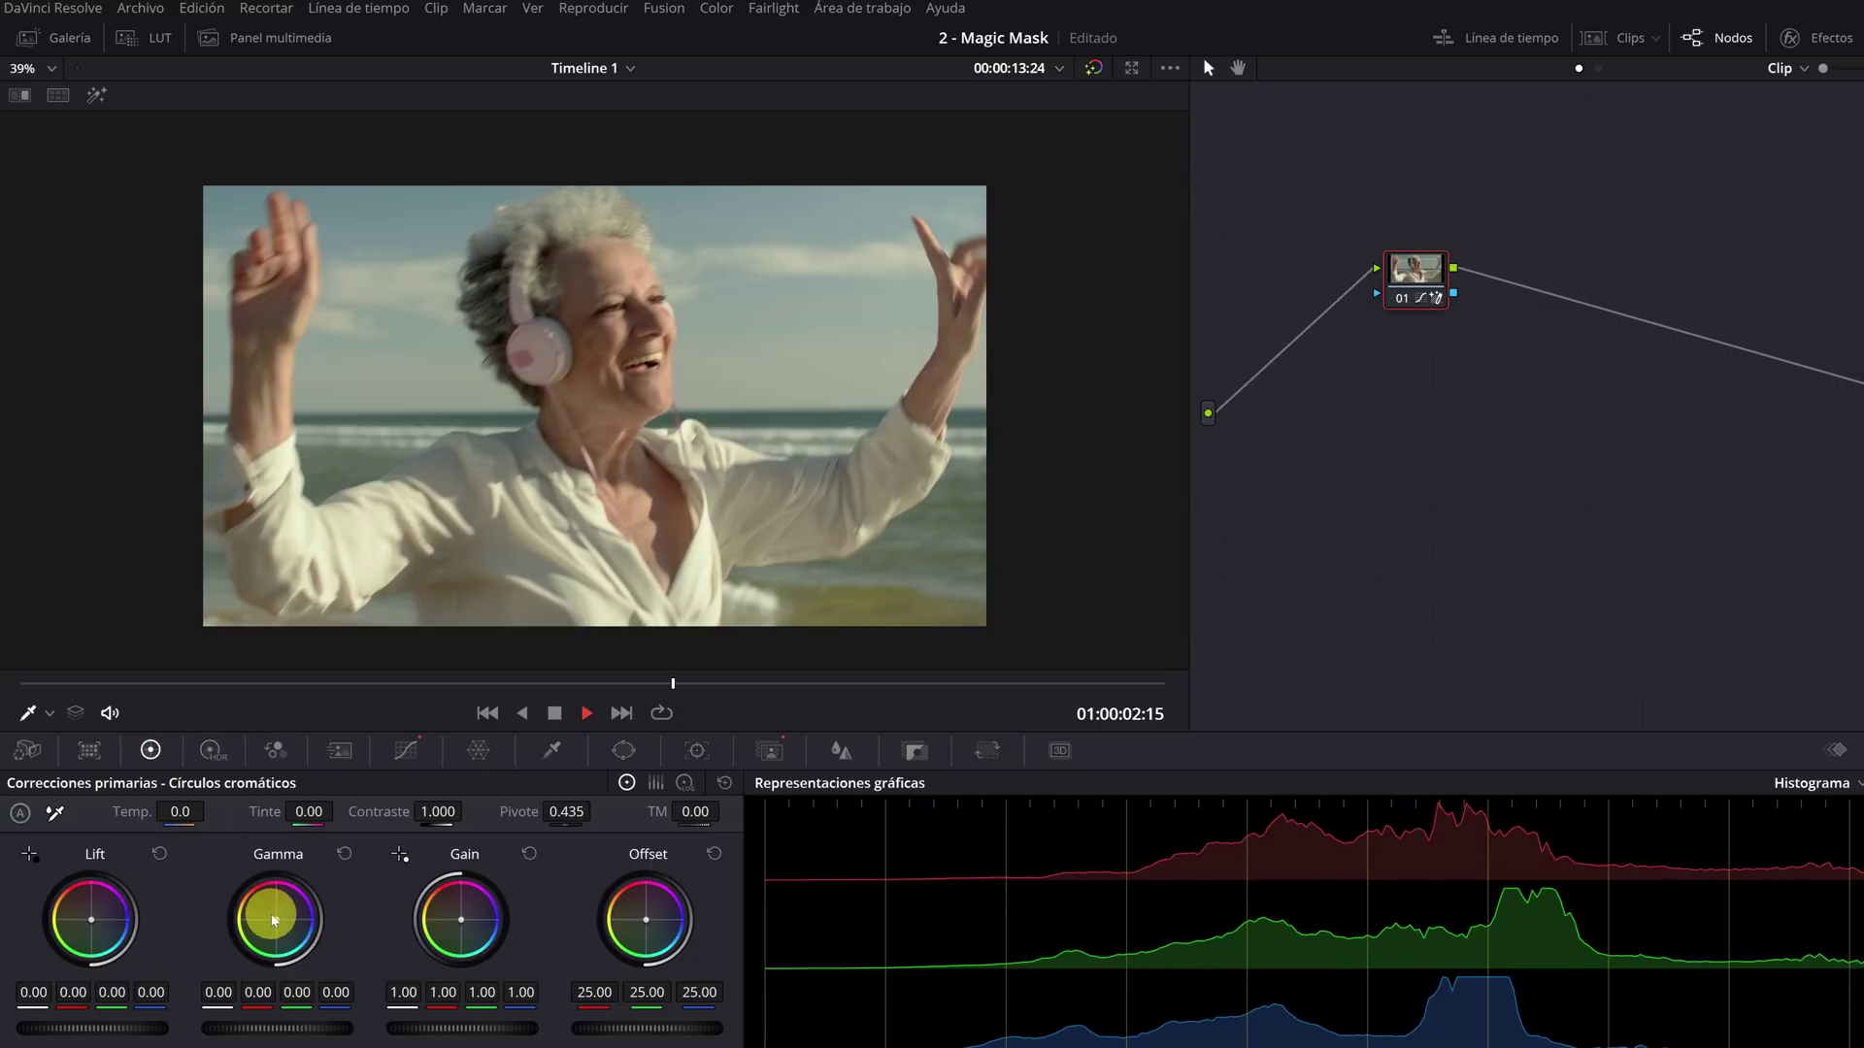
Nudge gamma and temperature, drag Sat. to 0.00, and scrub to check the black-and-white result.
{"action": "left_click_drag", "start_coordinate": [264, 900], "coordinate": [260, 897]}
{"action": "mouse_move", "coordinate": [180, 812]}
{"action": "left_mouse_down"}
{"action": "mouse_move", "coordinate": [1034, 547]}
{"action": "mouse_move", "coordinate": [177, 790]}
{"action": "left_mouse_up"}
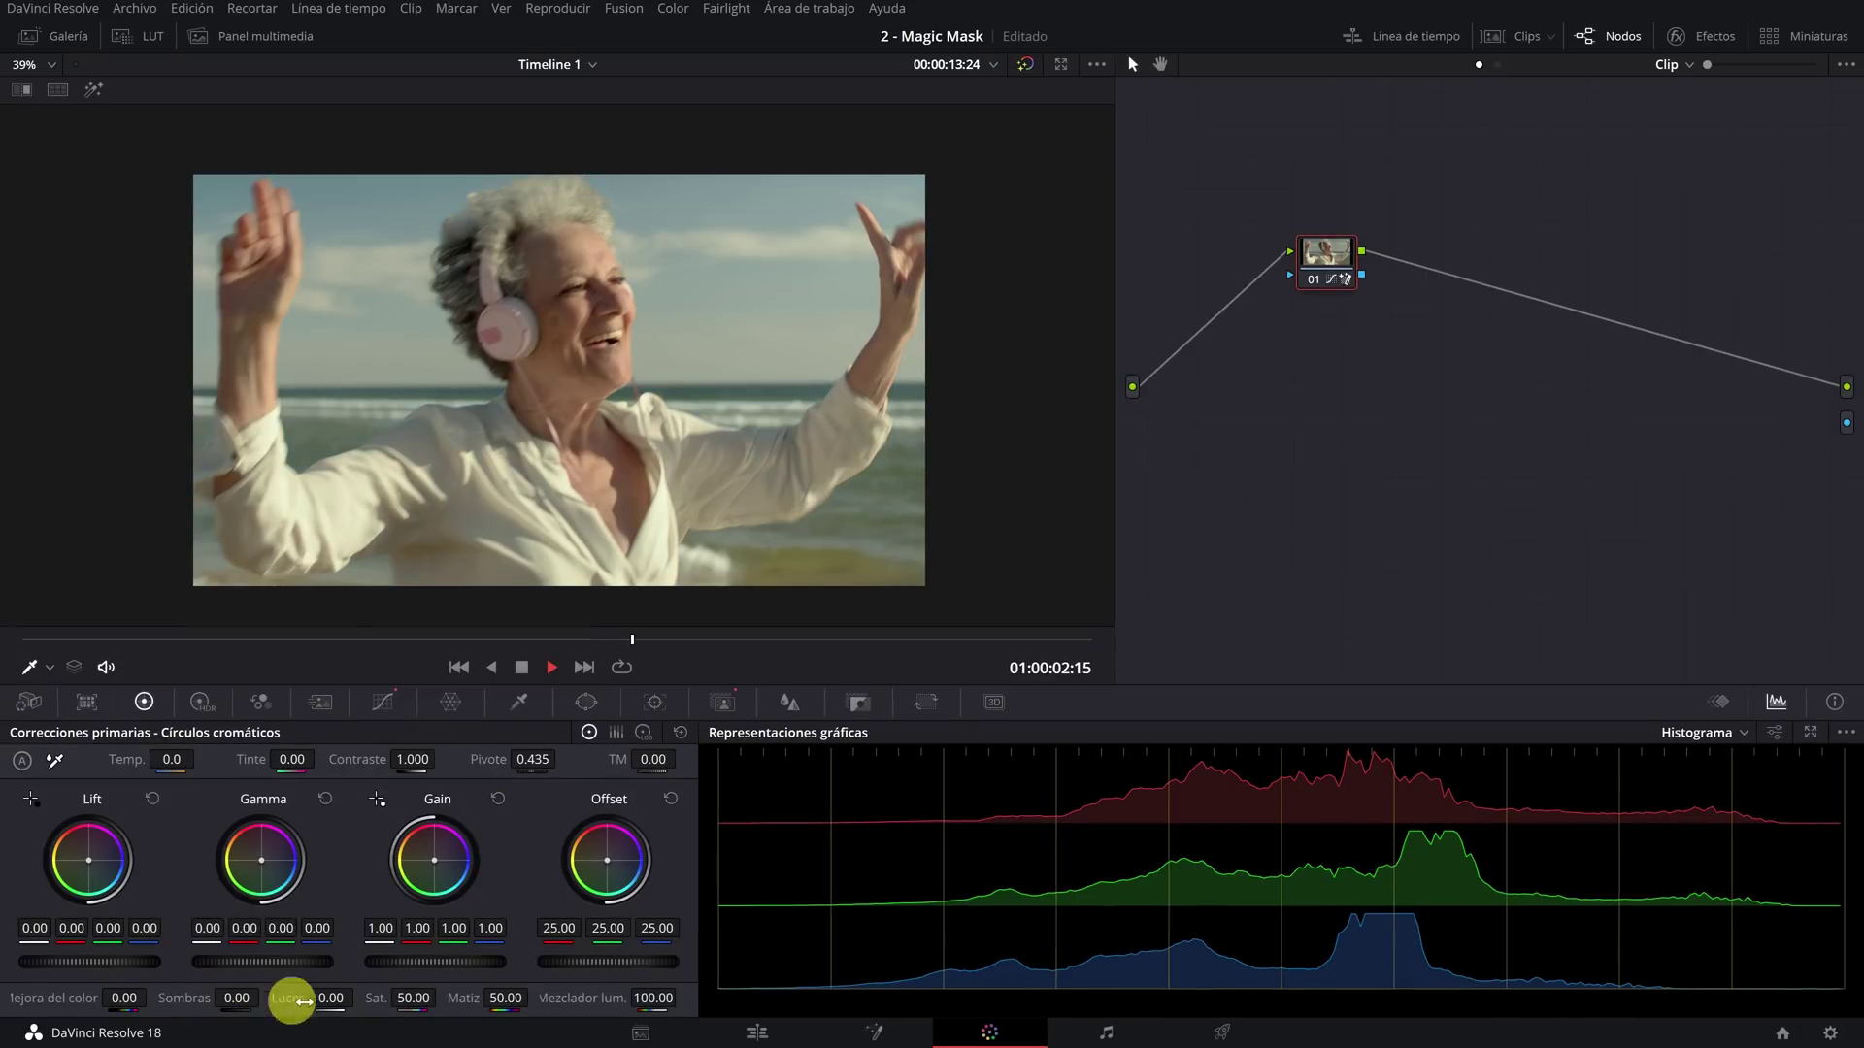
{"action": "left_click_drag", "start_coordinate": [413, 998], "coordinate": [918, 521]}
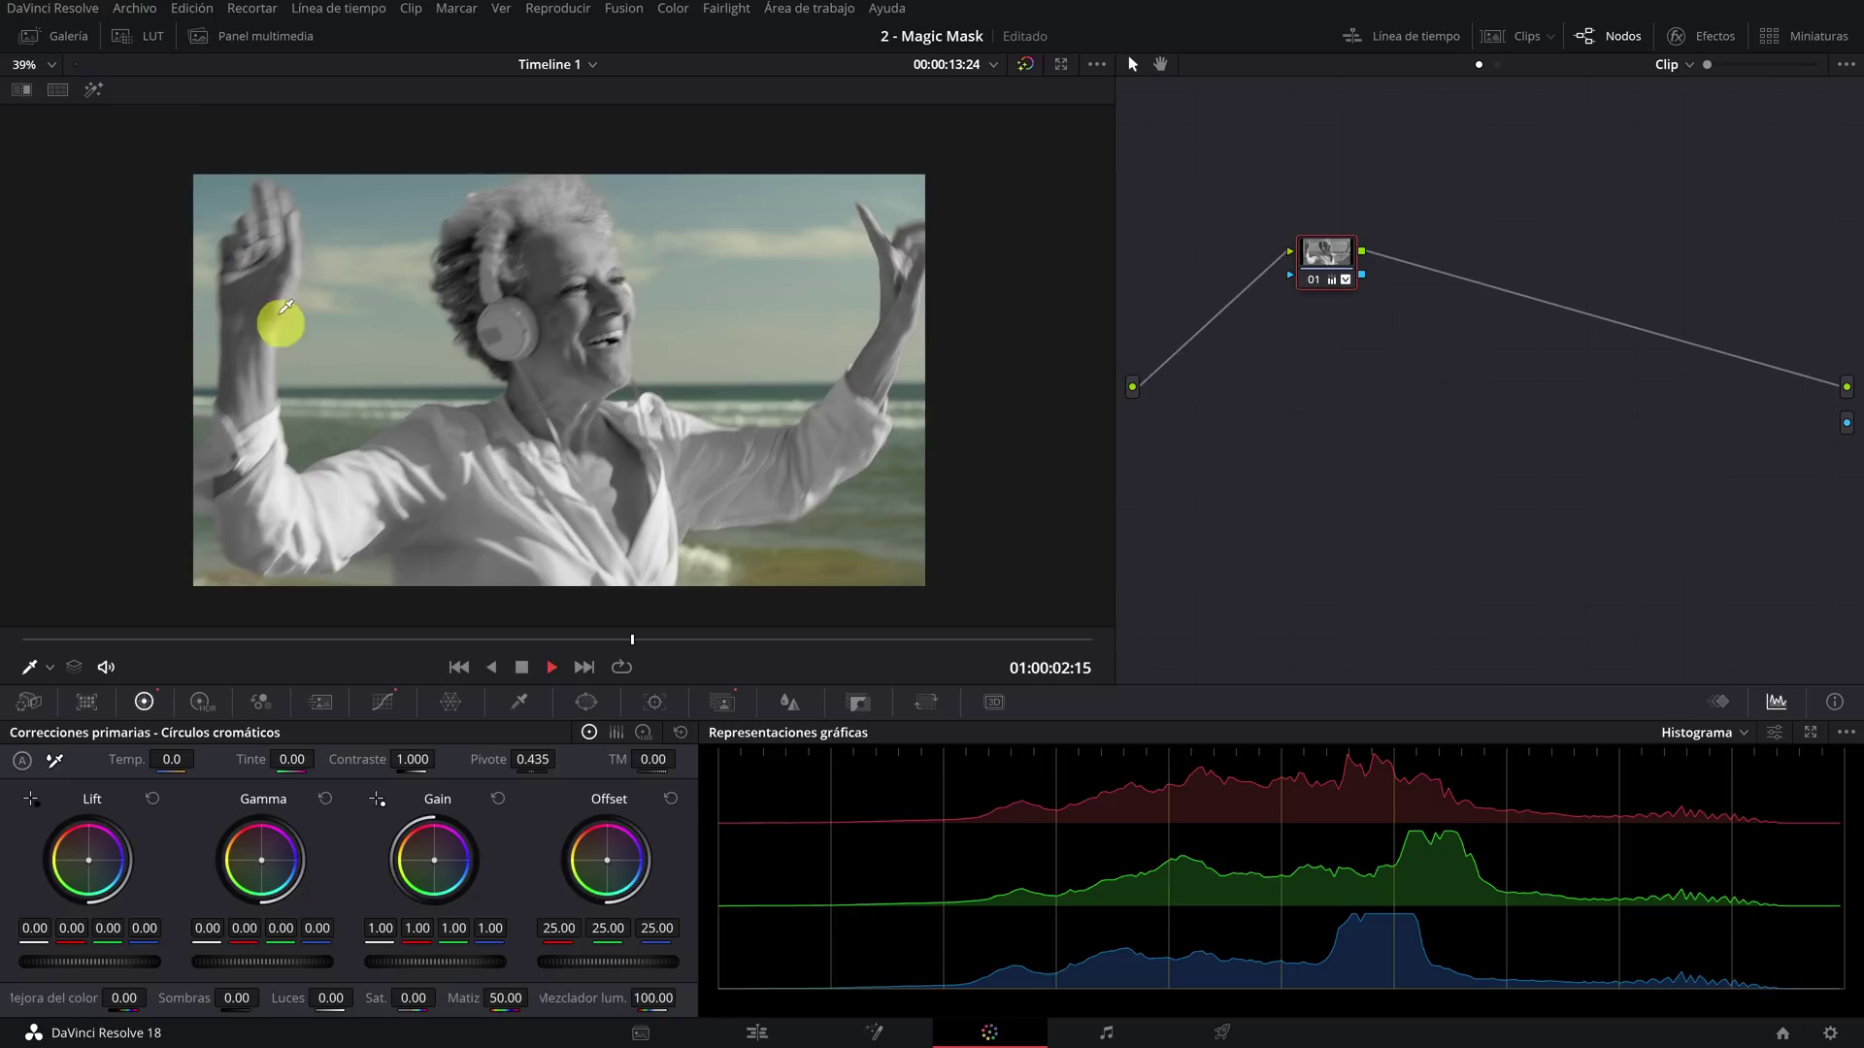
{"action": "mouse_move", "coordinate": [456, 637]}
{"action": "left_mouse_down"}
{"action": "mouse_move", "coordinate": [789, 670]}
{"action": "mouse_move", "coordinate": [447, 653]}
{"action": "left_mouse_up"}
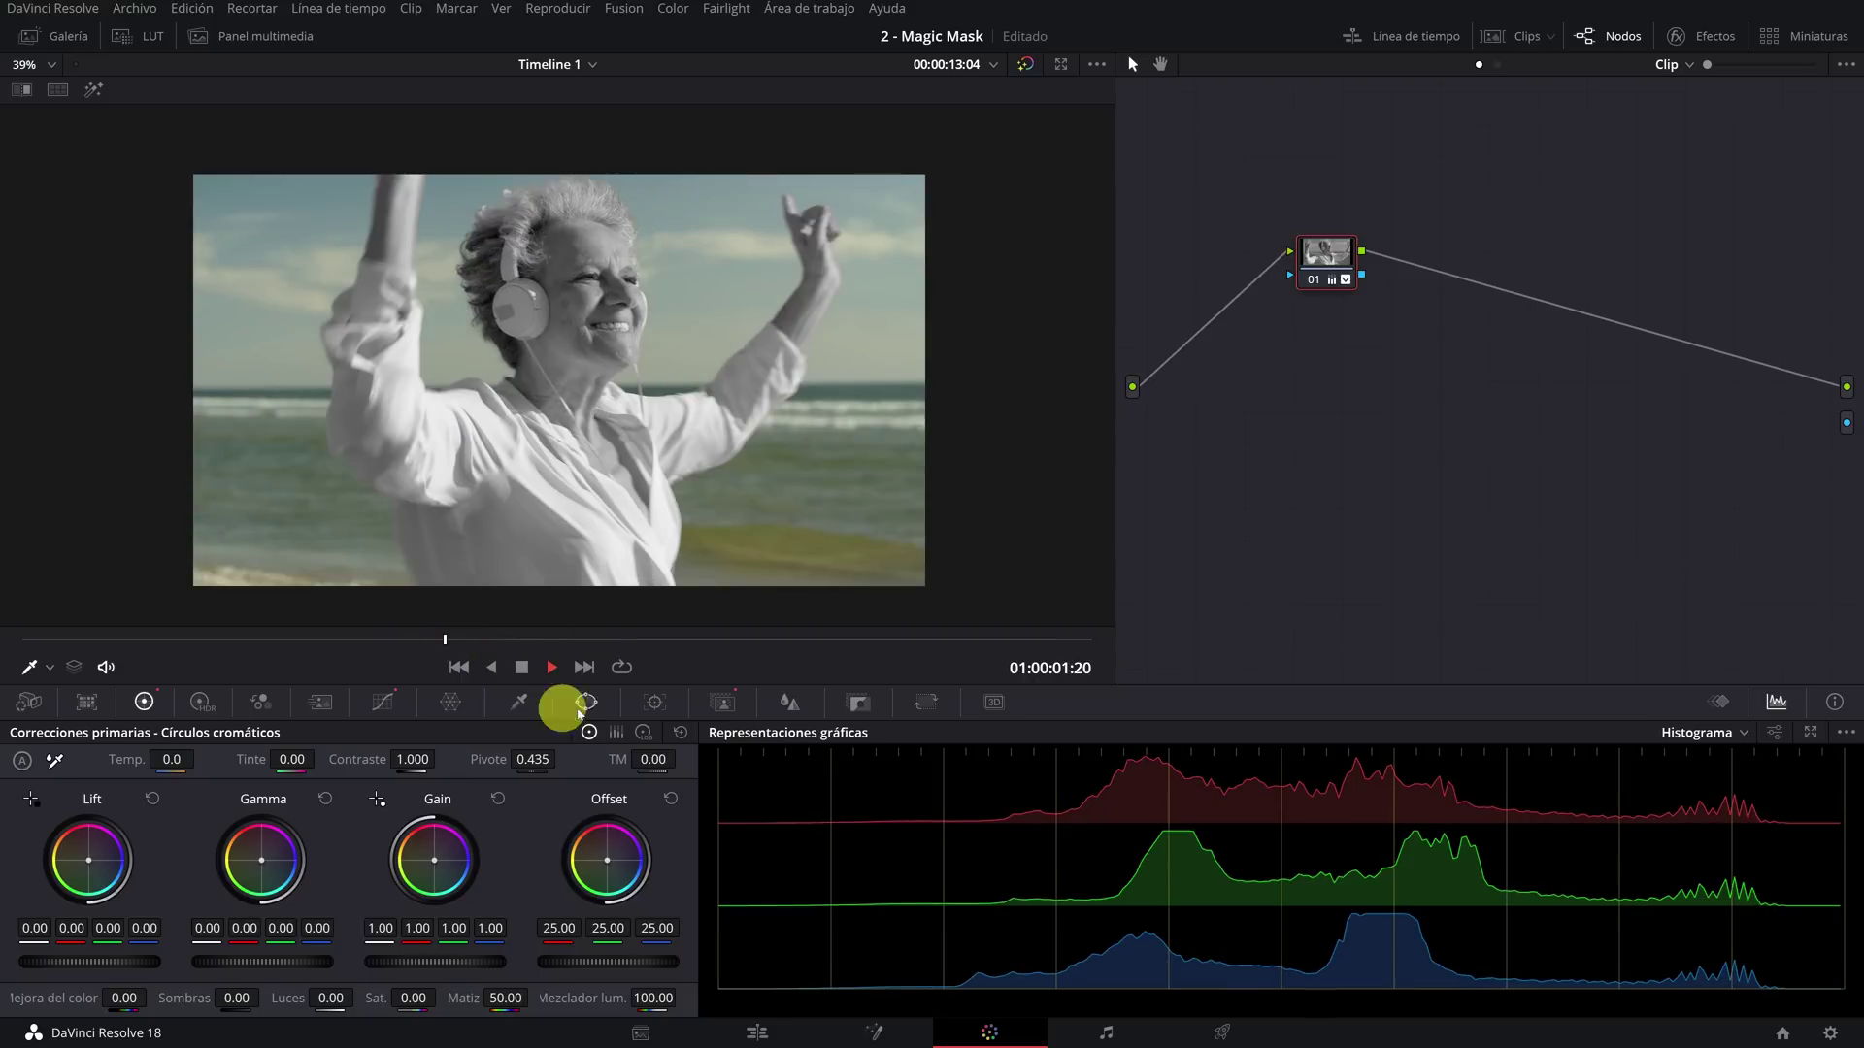
Enable Invertir máscara so the grade affects the beach background instead of the woman.
{"action": "left_click", "coordinate": [725, 704]}
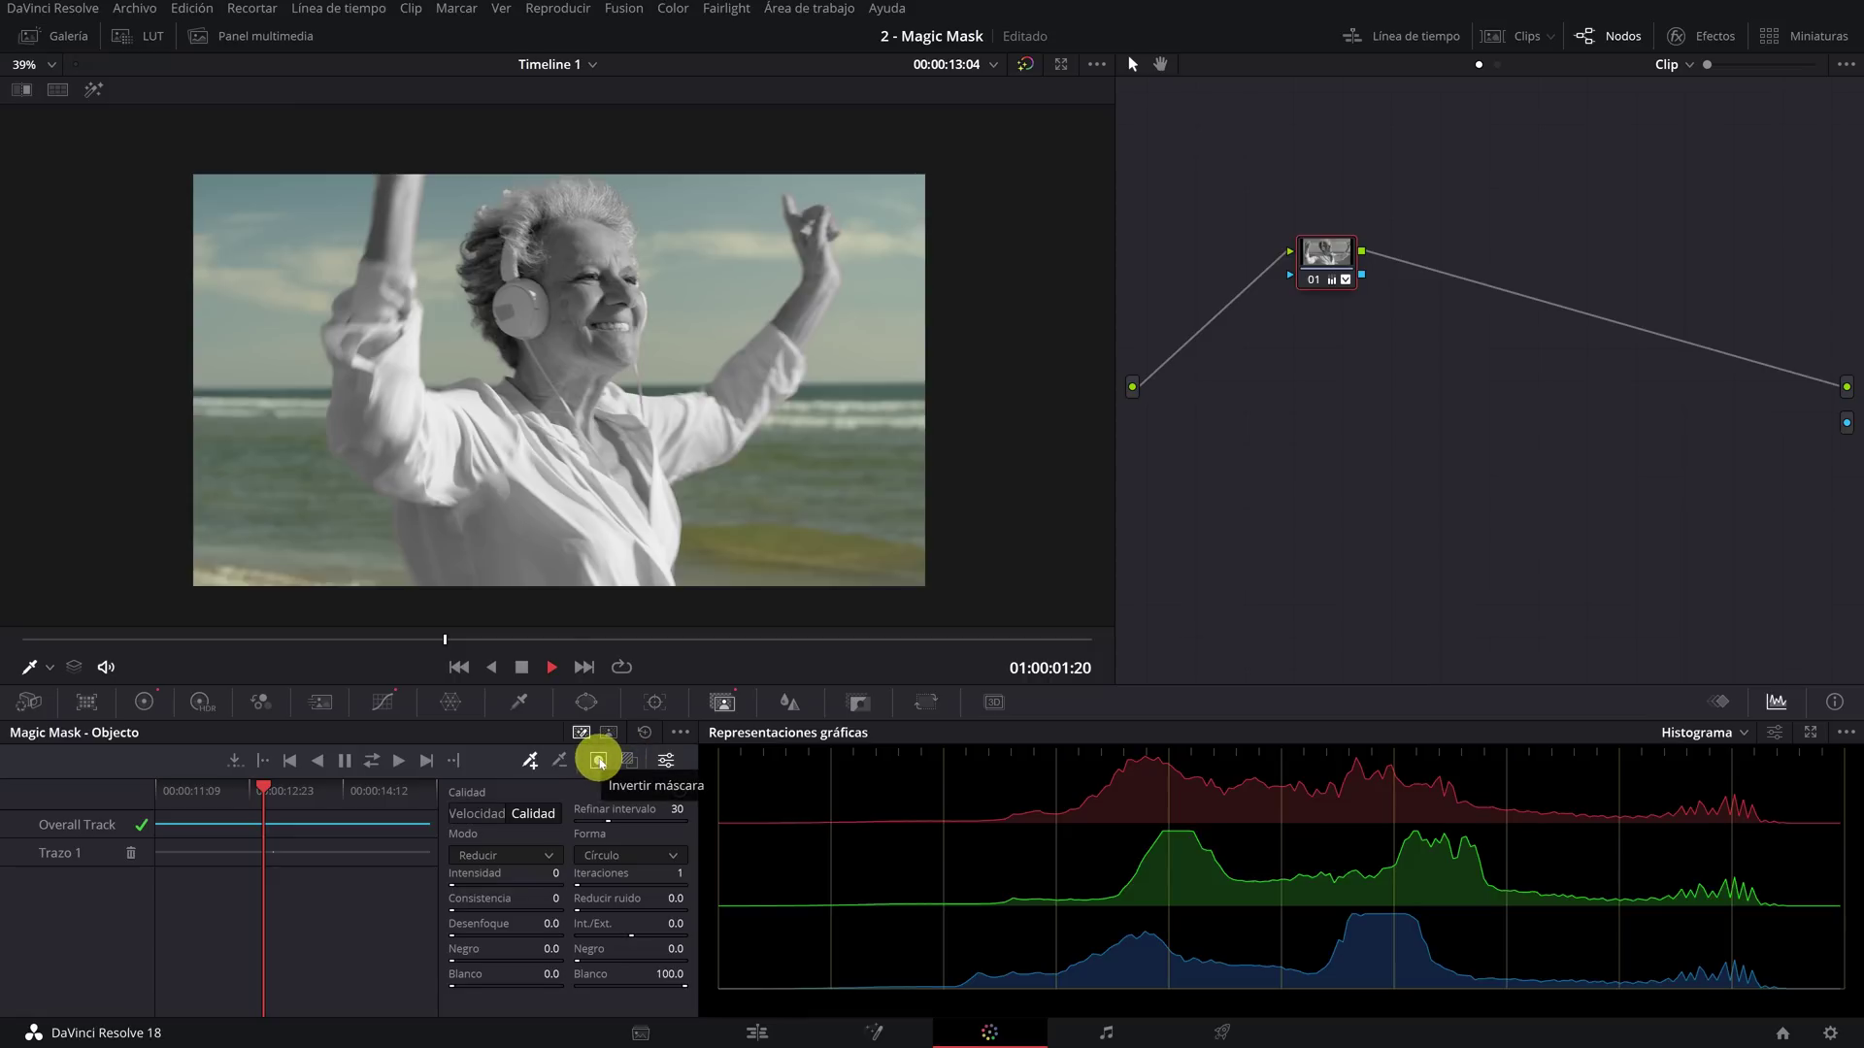
{"action": "left_click", "coordinate": [598, 762]}
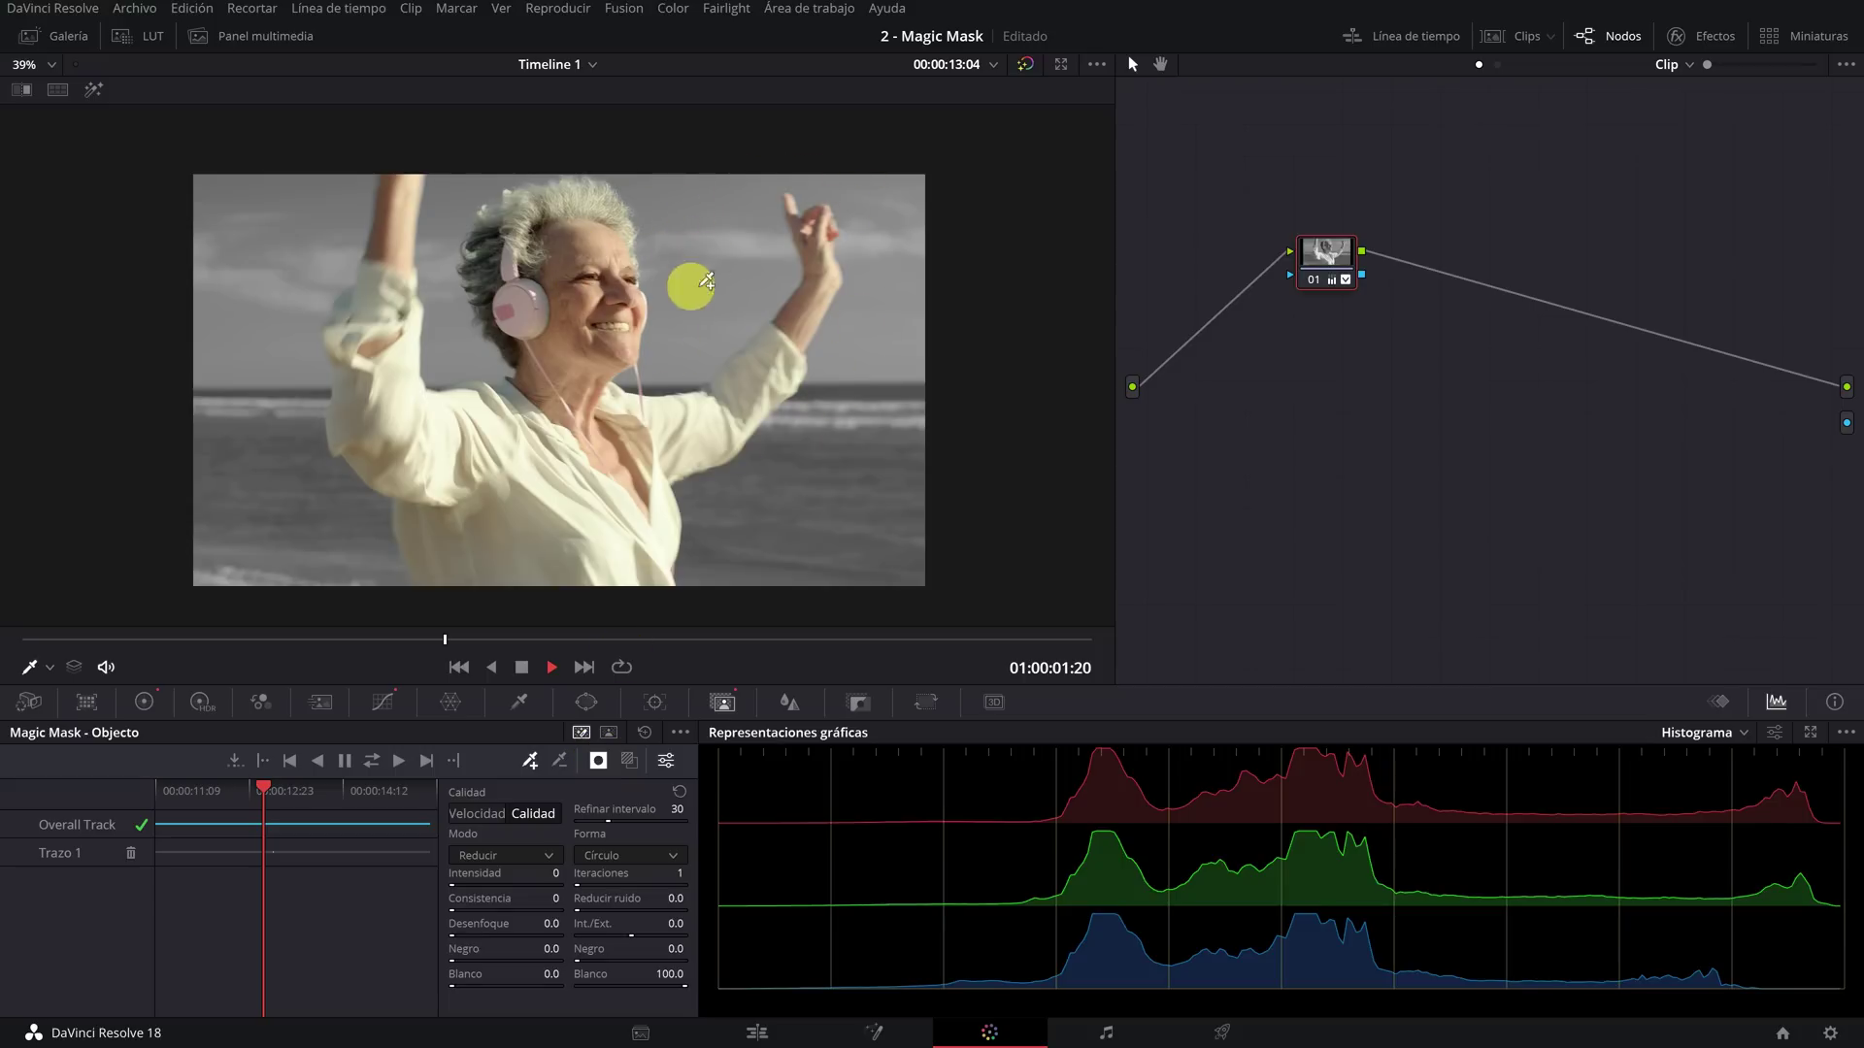
Reset saturation to 50 and push the Gain wheel slightly toward red.
{"action": "left_click", "coordinate": [156, 710]}
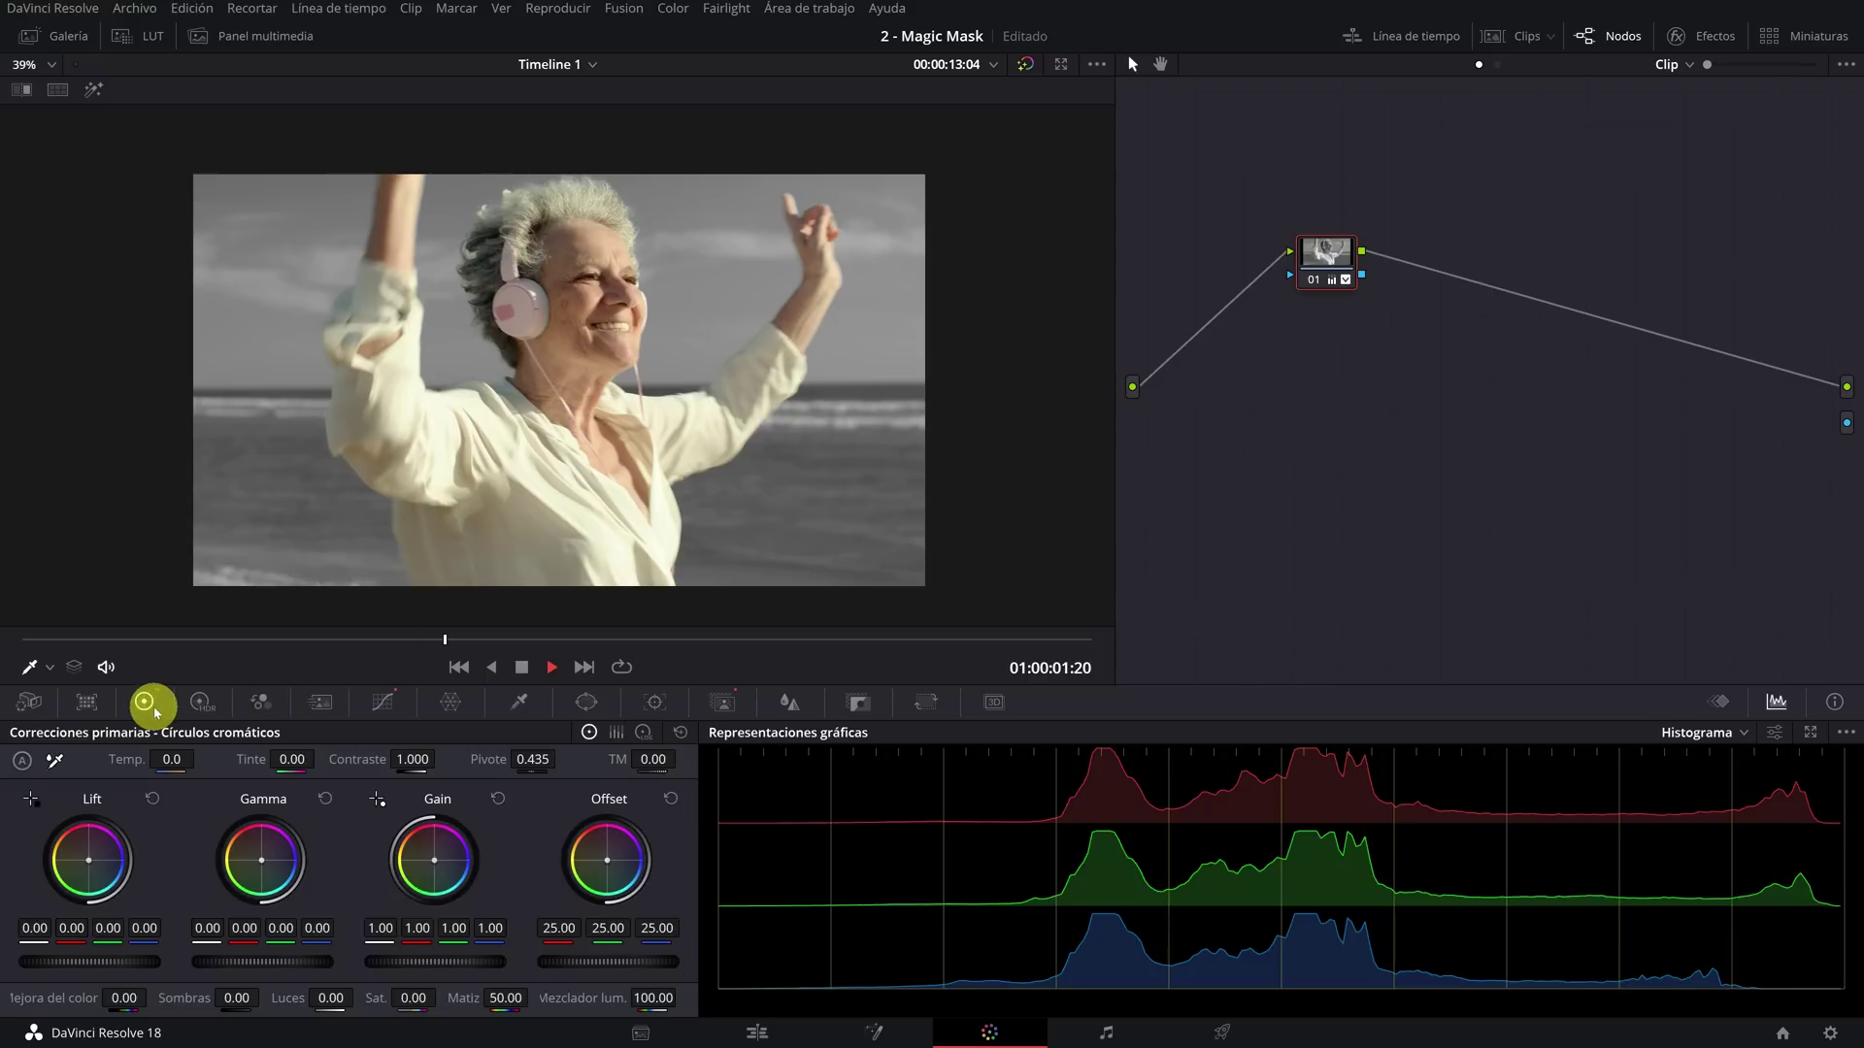
{"action": "left_click", "coordinate": [681, 735]}
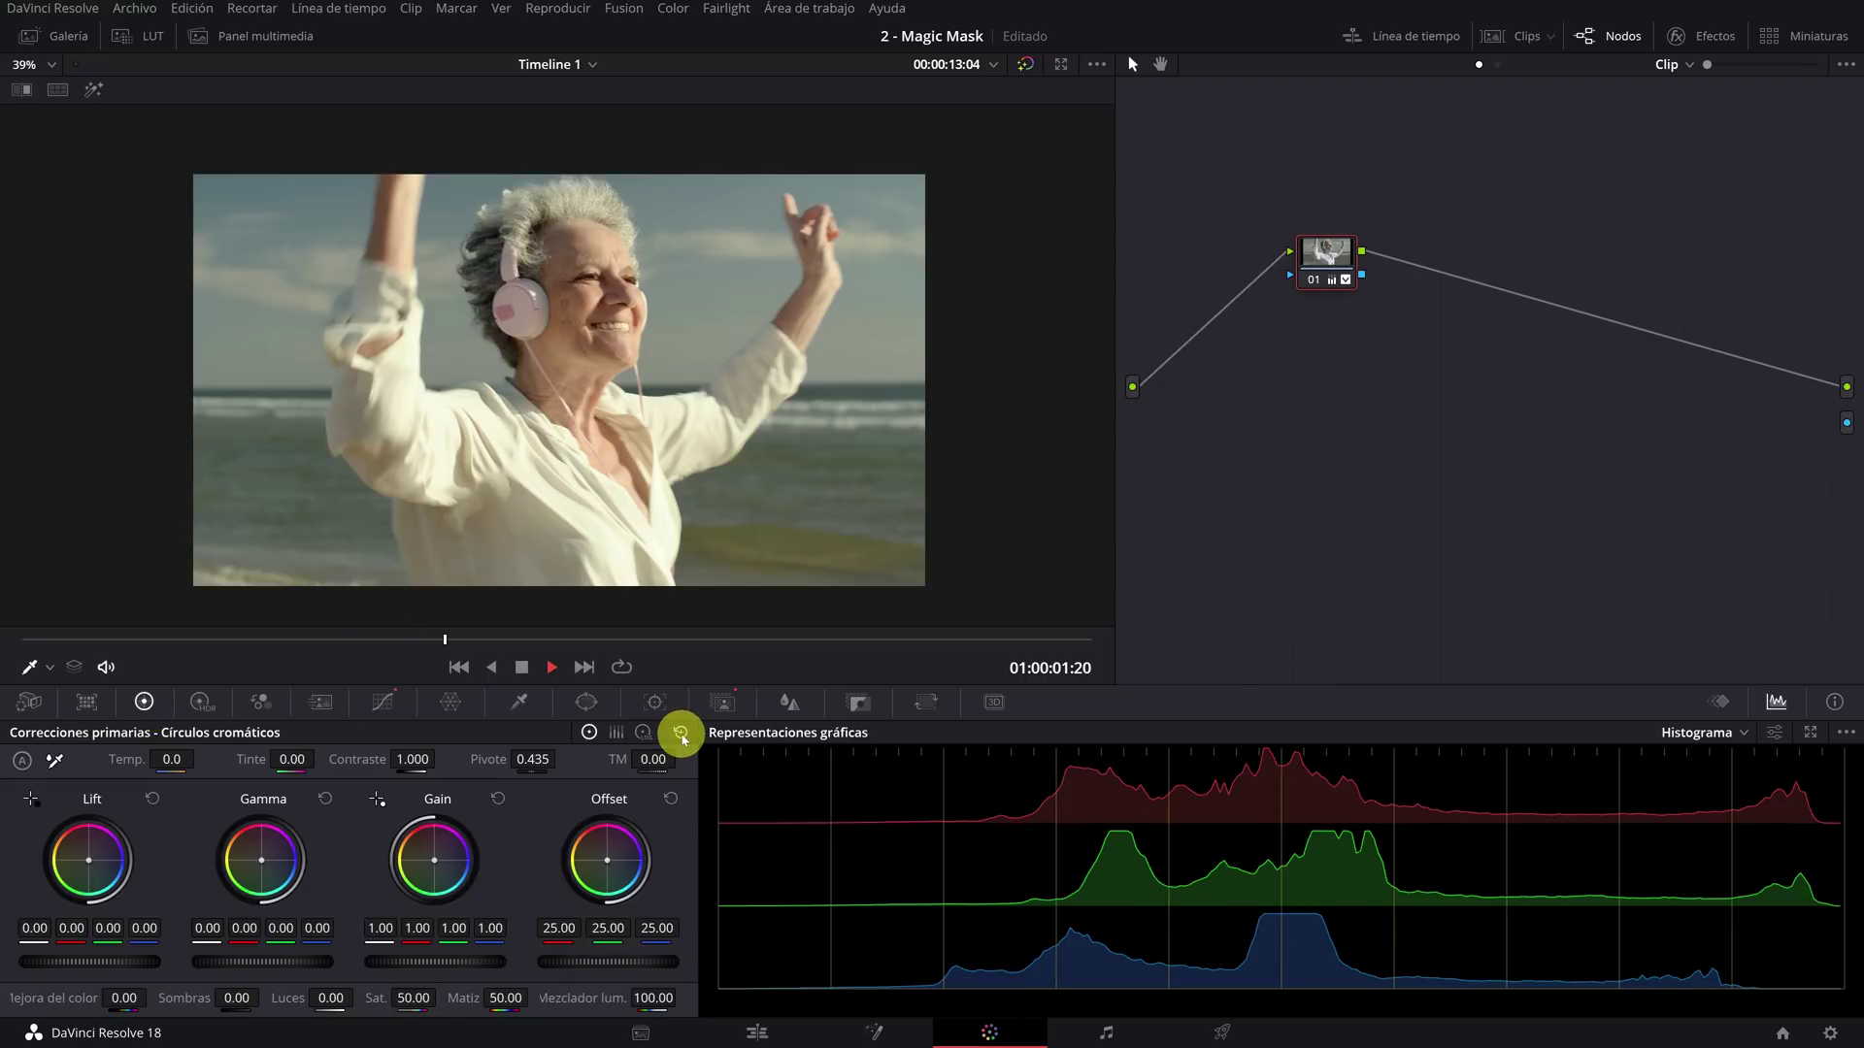
{"action": "mouse_move", "coordinate": [434, 864]}
{"action": "left_mouse_down"}
{"action": "mouse_move", "coordinate": [481, 822]}
{"action": "mouse_move", "coordinate": [430, 841]}
{"action": "left_mouse_up"}
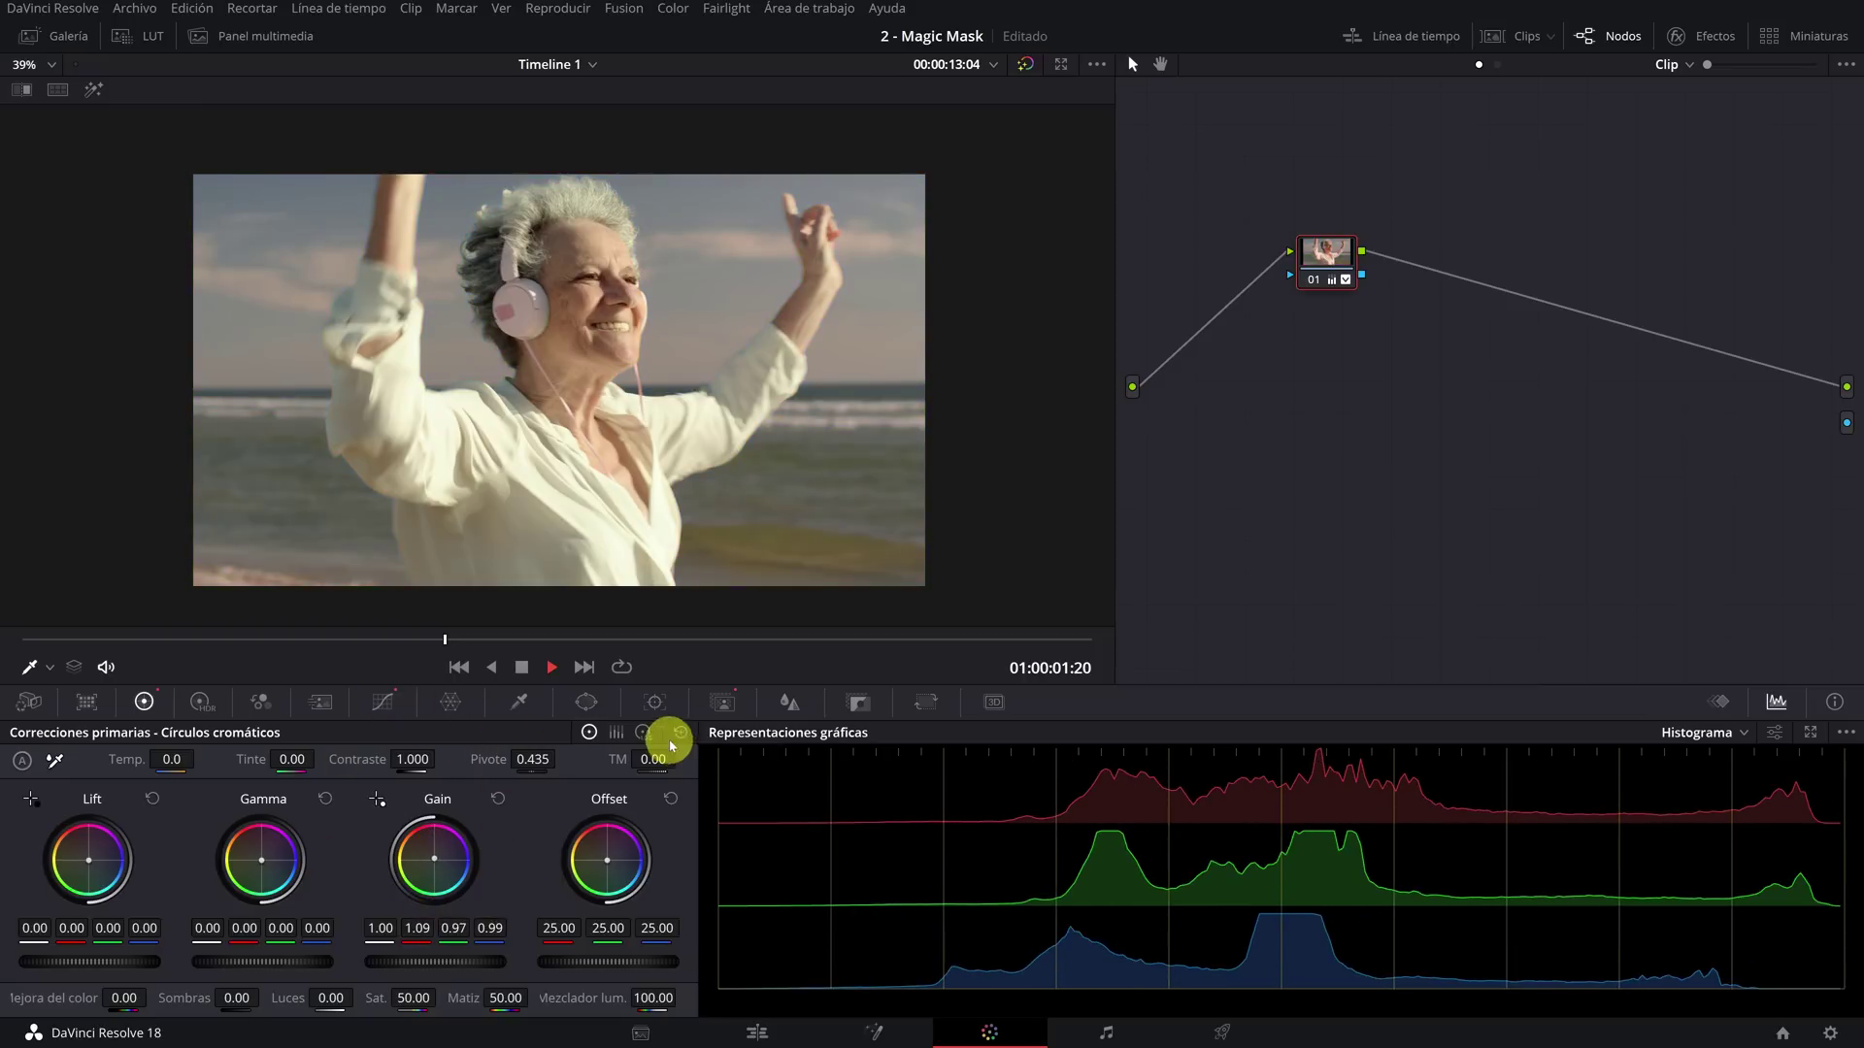
{"action": "left_click", "coordinate": [725, 701]}
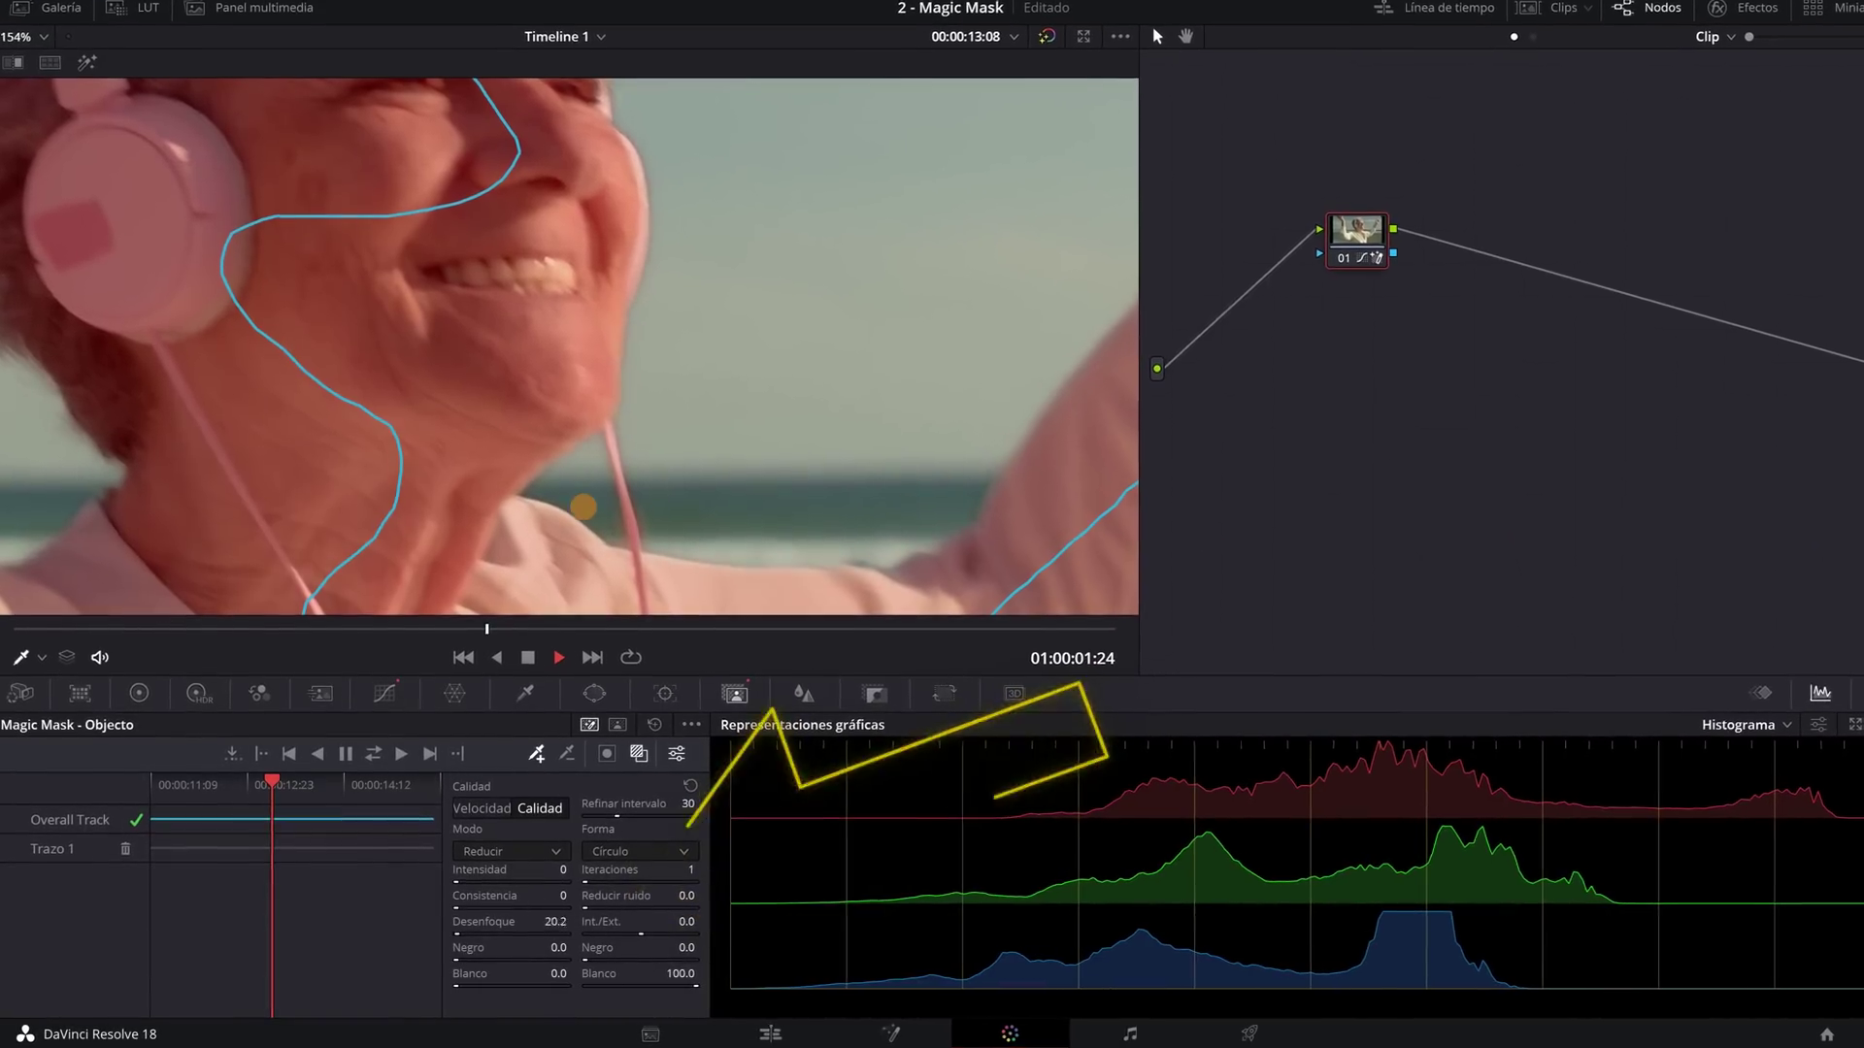
Drag the mask's Desenfoque down to 1.2 and set Negro back to 0.0.
{"action": "mouse_move", "coordinate": [543, 922]}
{"action": "left_mouse_down"}
{"action": "mouse_move", "coordinate": [518, 949]}
{"action": "mouse_move", "coordinate": [624, 948]}
{"action": "left_mouse_up"}
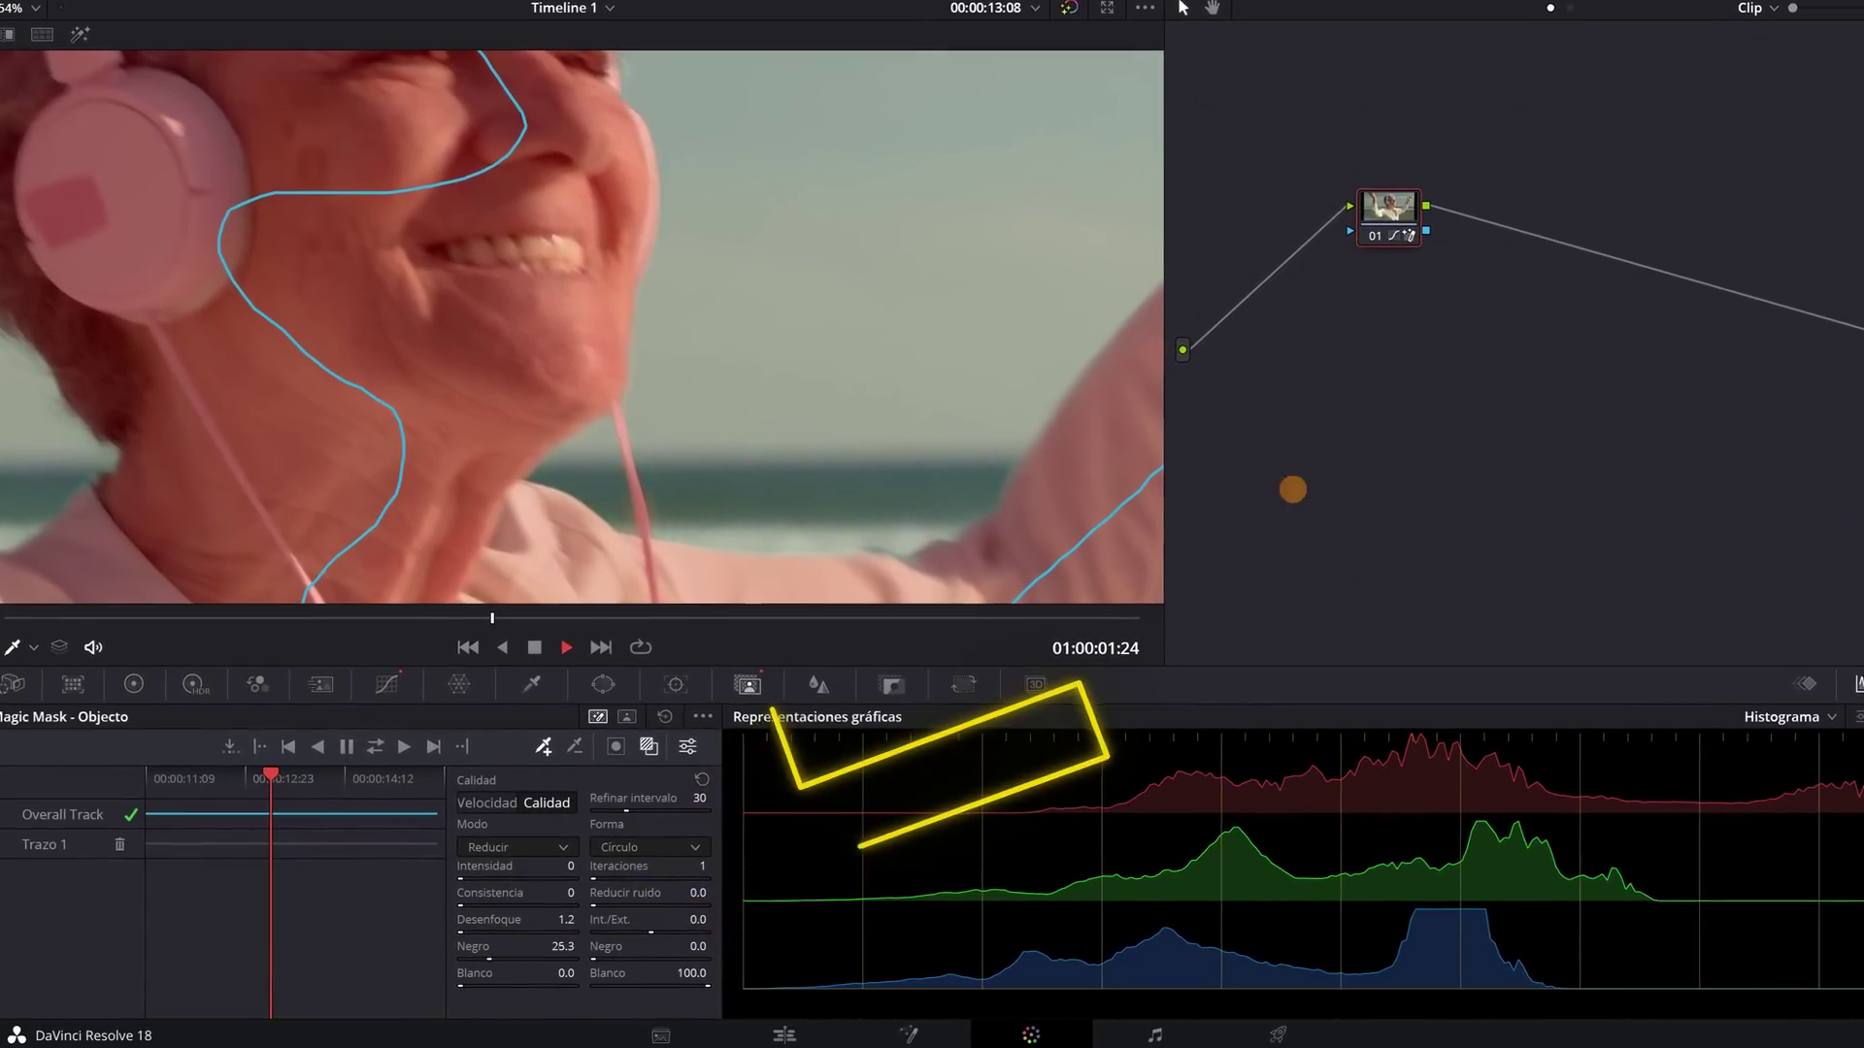
{"action": "left_click", "coordinate": [567, 946]}
{"action": "left_click_drag", "start_coordinate": [501, 601], "coordinate": [59, 601]}
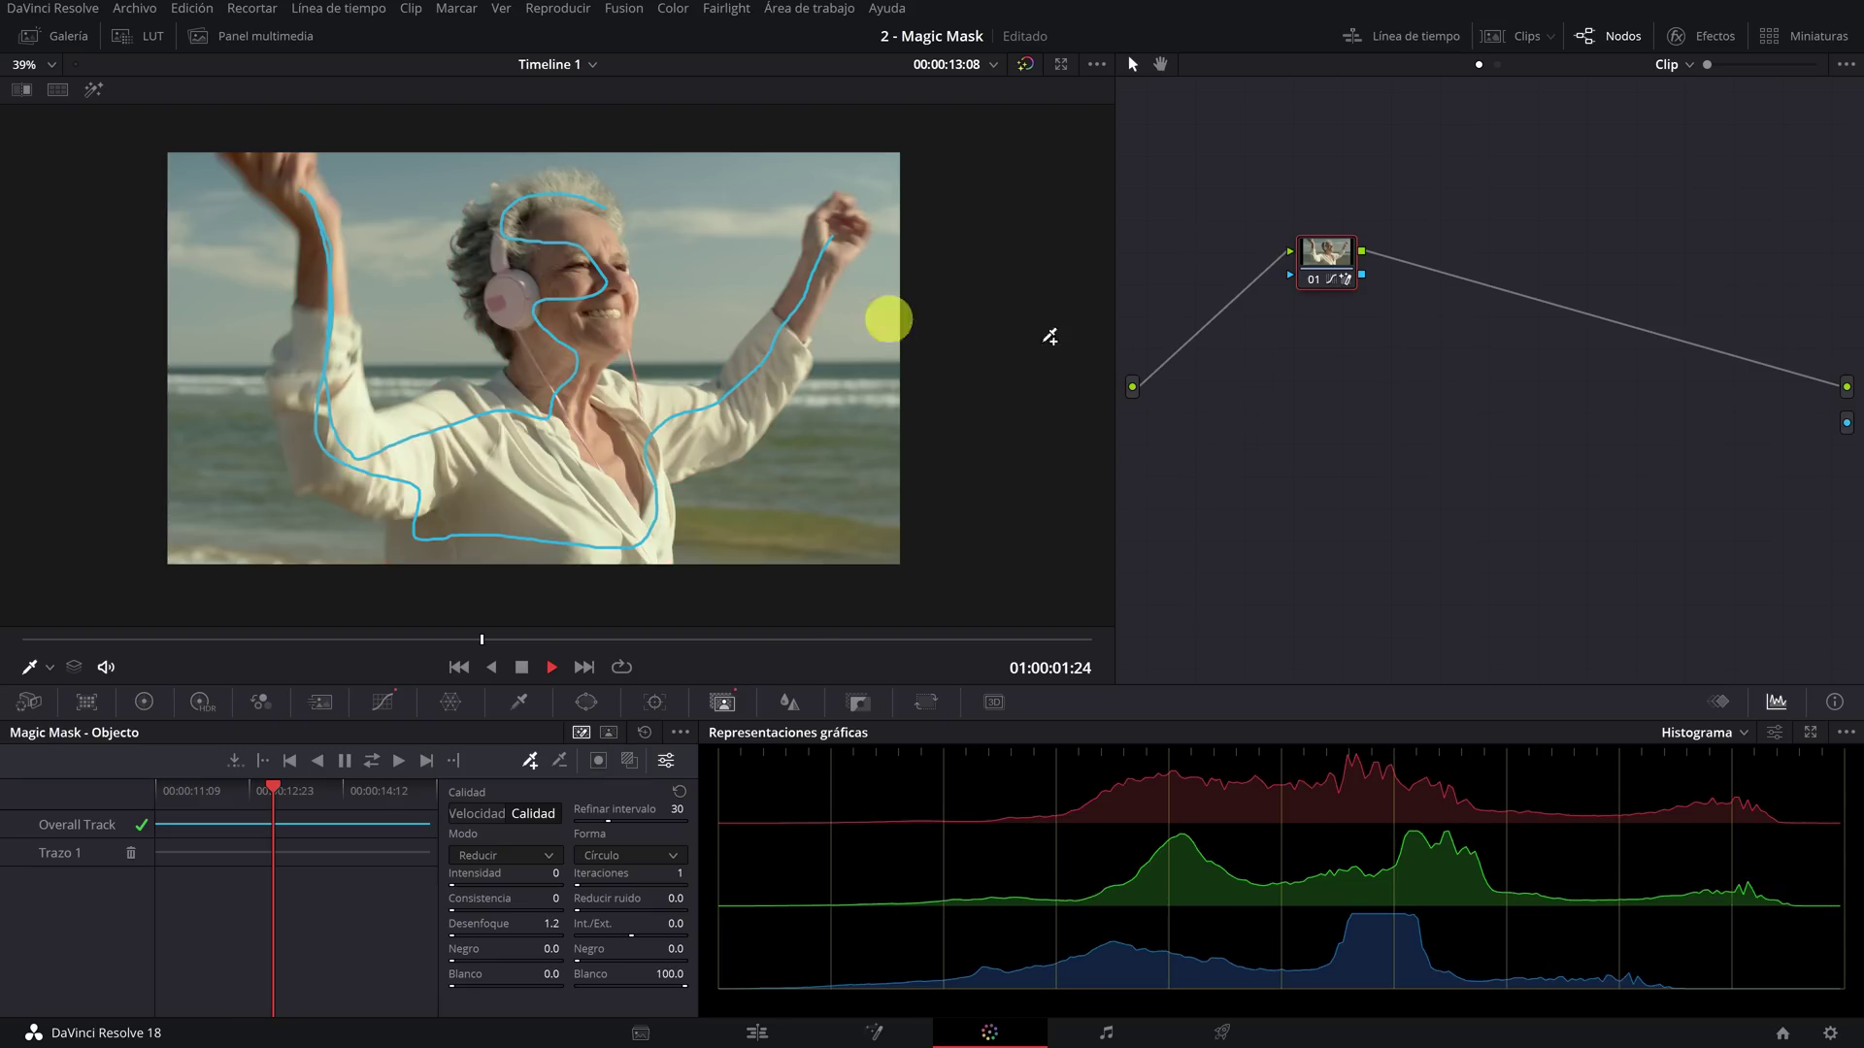
Add an alpha output to the node graph and wire the mask node's output into it.
{"action": "right_click", "coordinate": [1503, 430]}
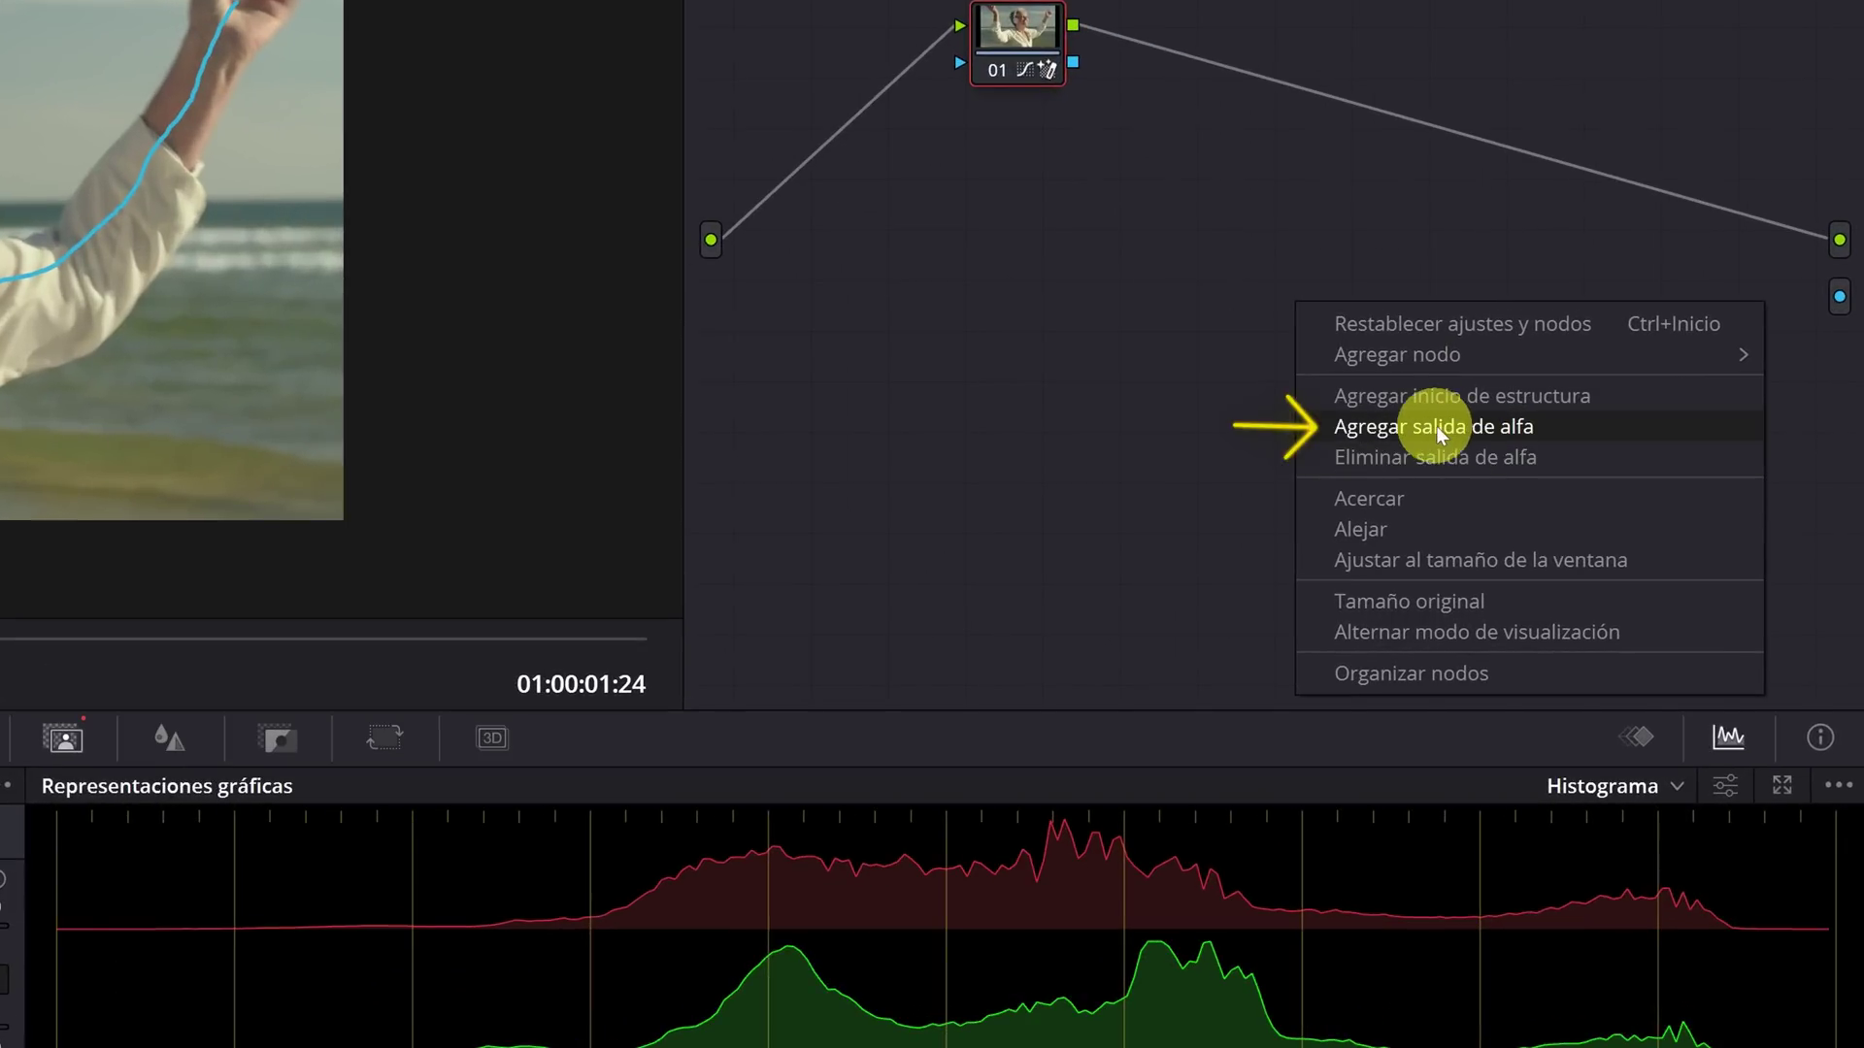
{"action": "left_click", "coordinate": [1440, 430]}
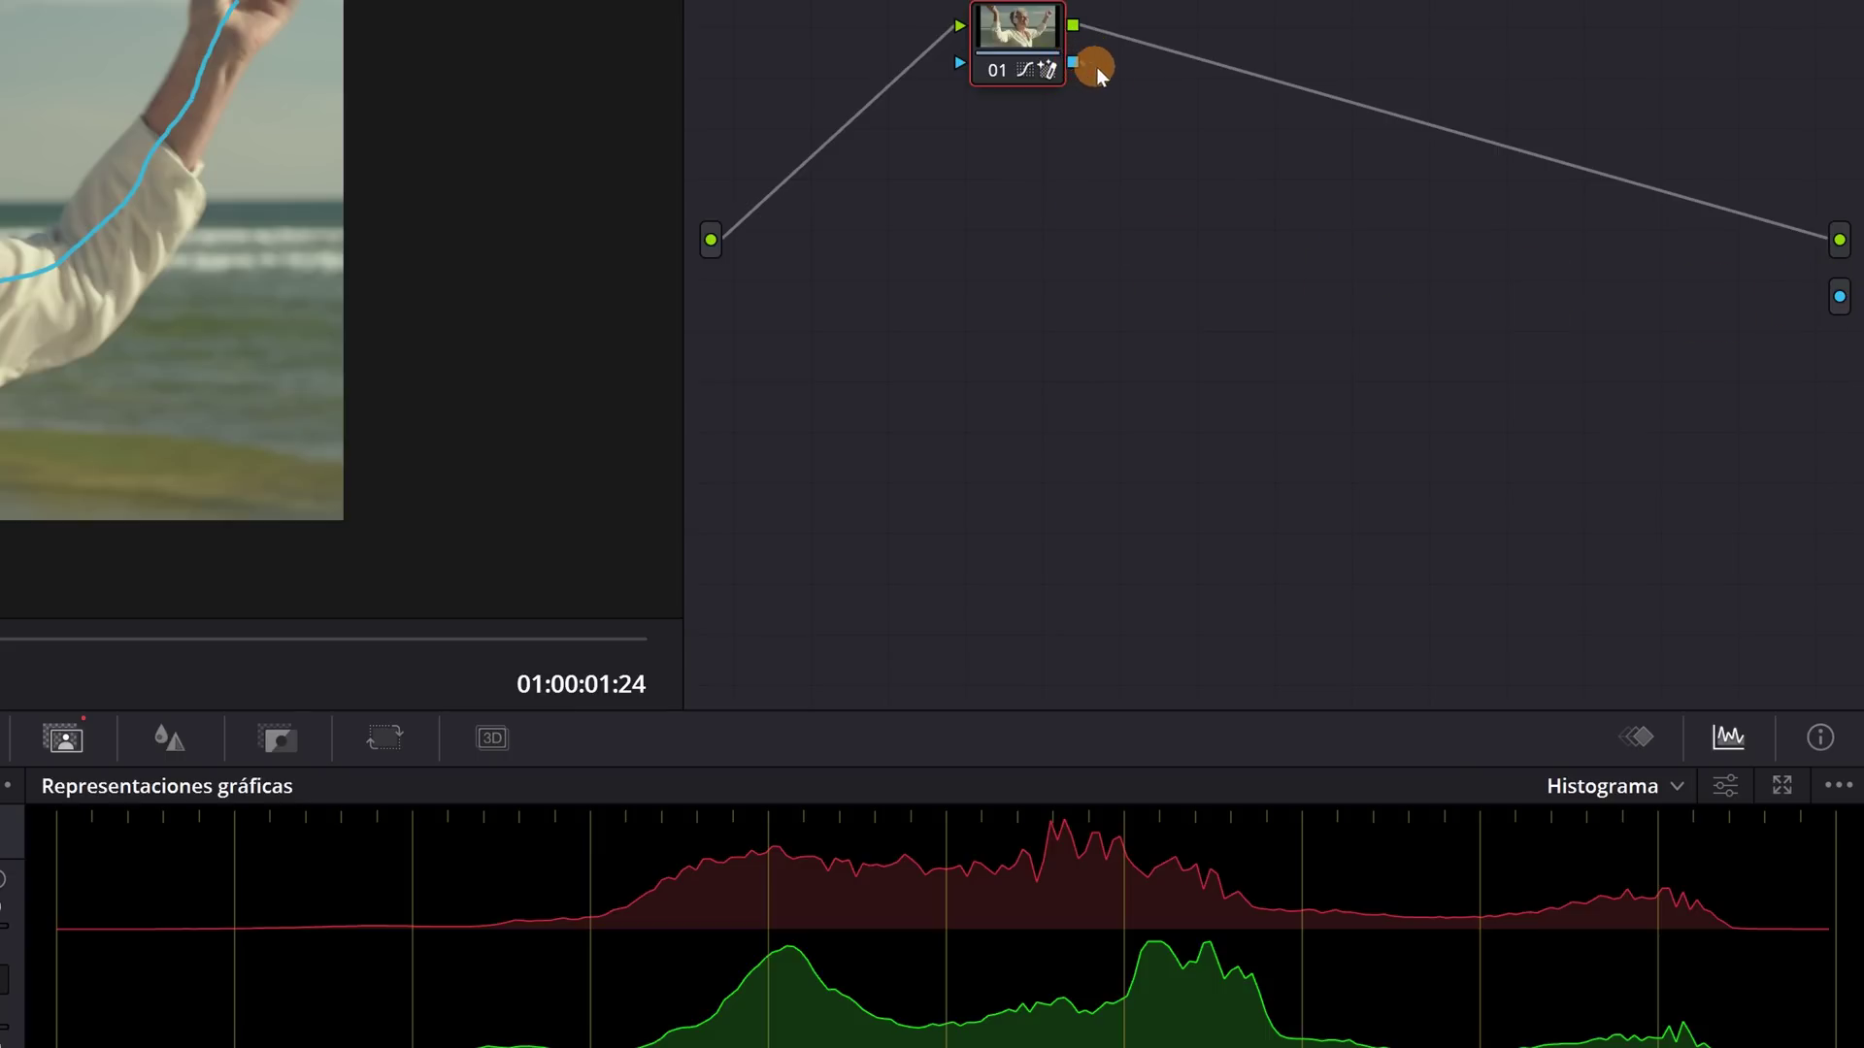
{"action": "left_click_drag", "start_coordinate": [1080, 63], "coordinate": [1500, 327]}
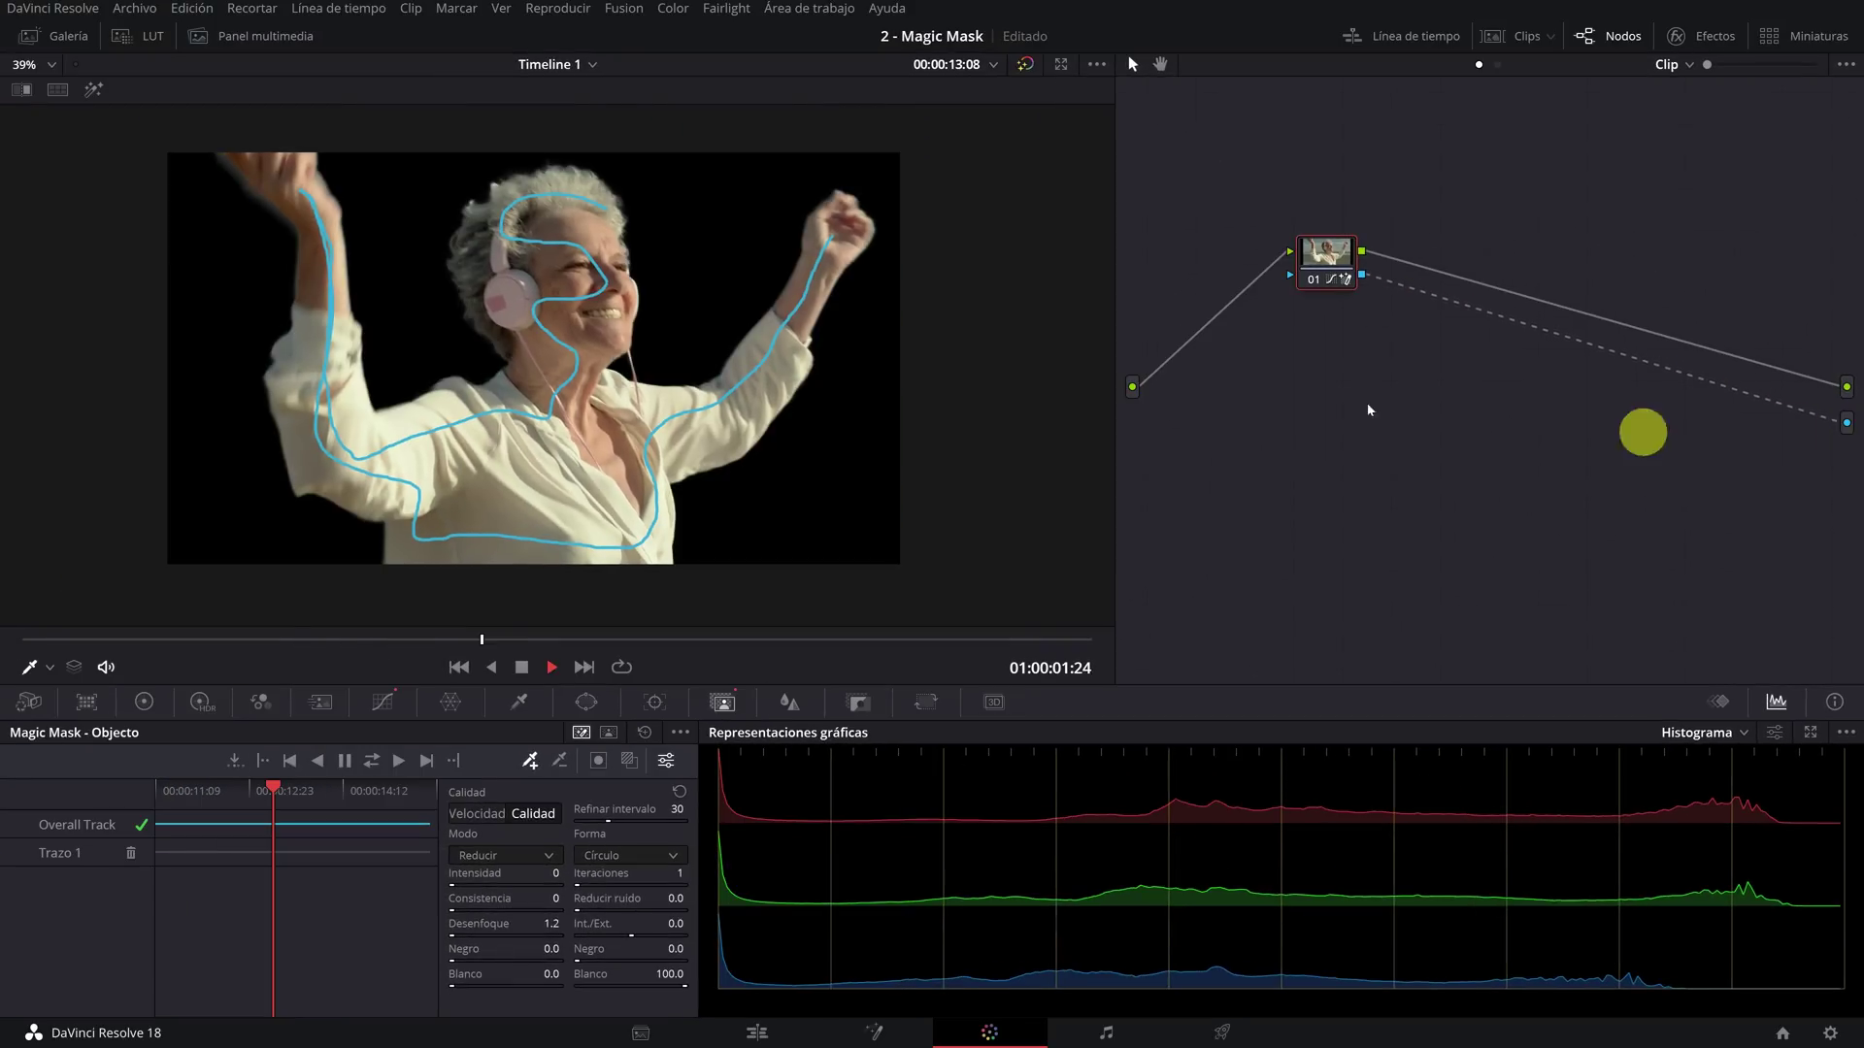
Scrub through the clip to confirm the woman stays cut out on black, then switch to Edit.
{"action": "left_click_drag", "start_coordinate": [307, 616], "coordinate": [77, 647]}
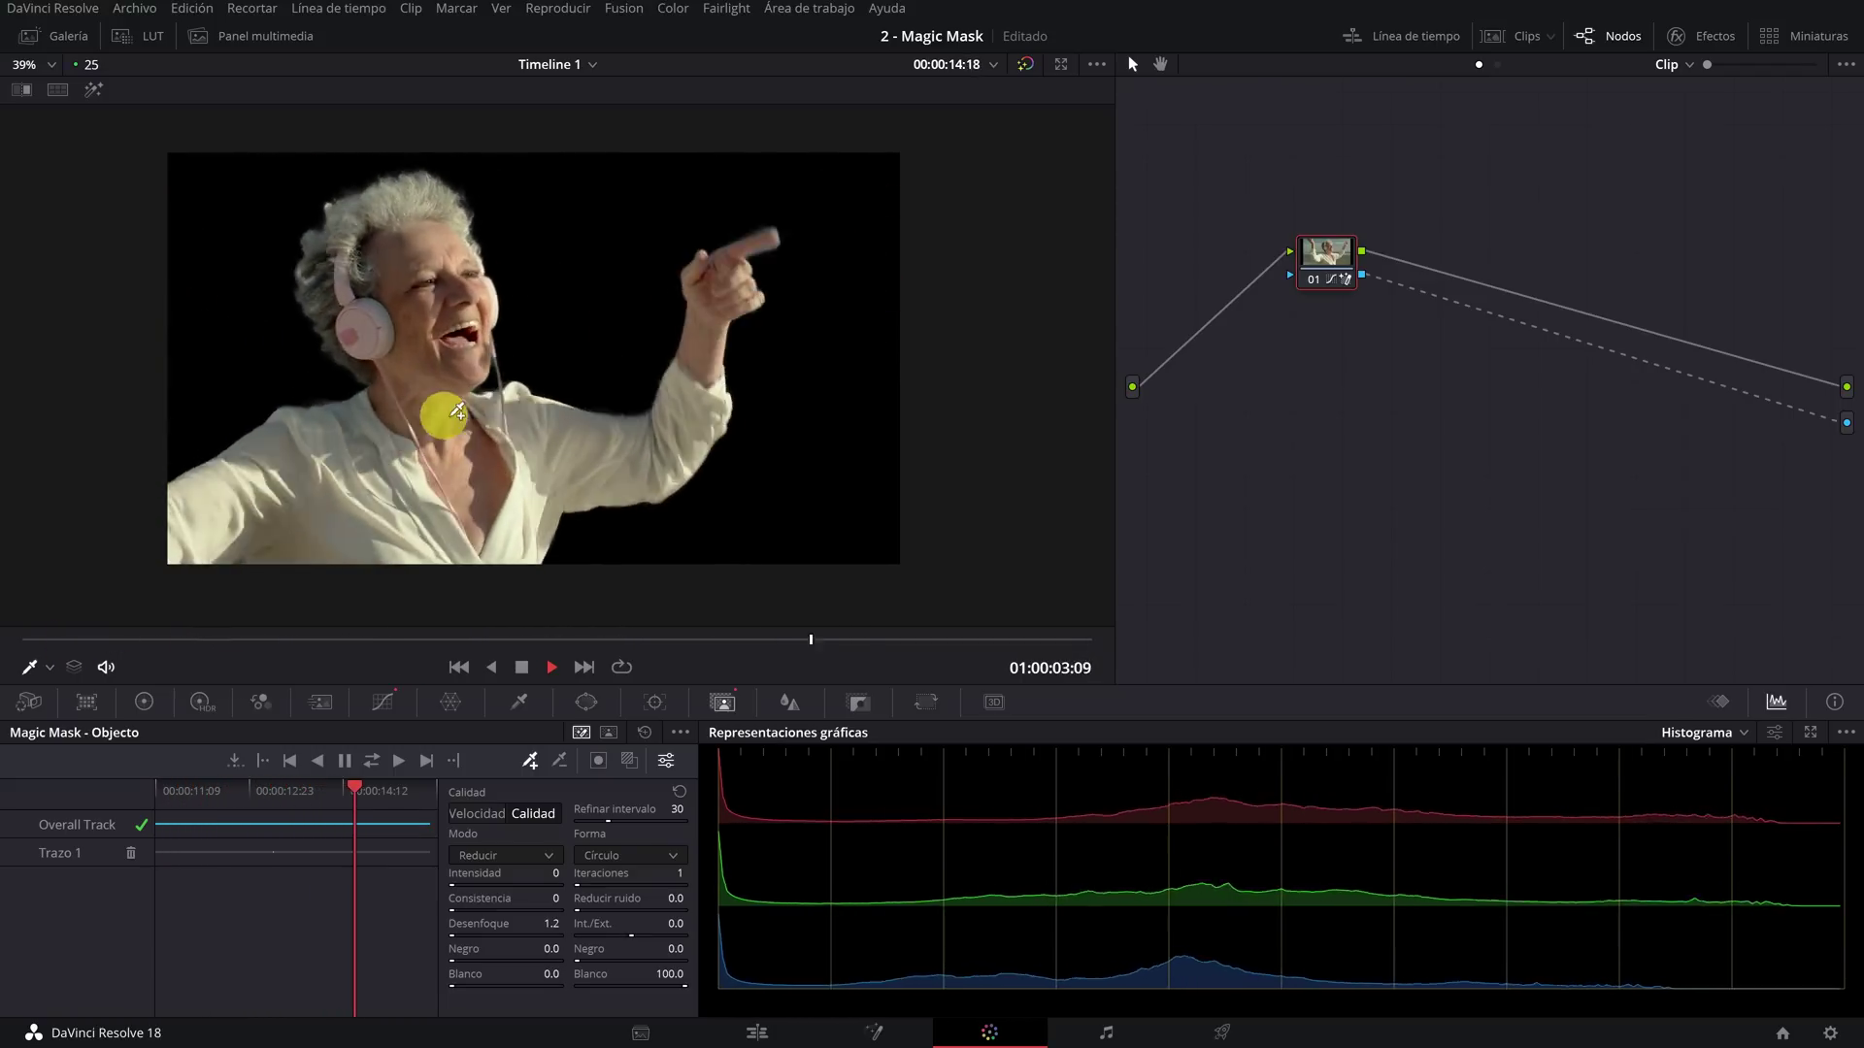
{"action": "left_click_drag", "start_coordinate": [324, 636], "coordinate": [500, 638]}
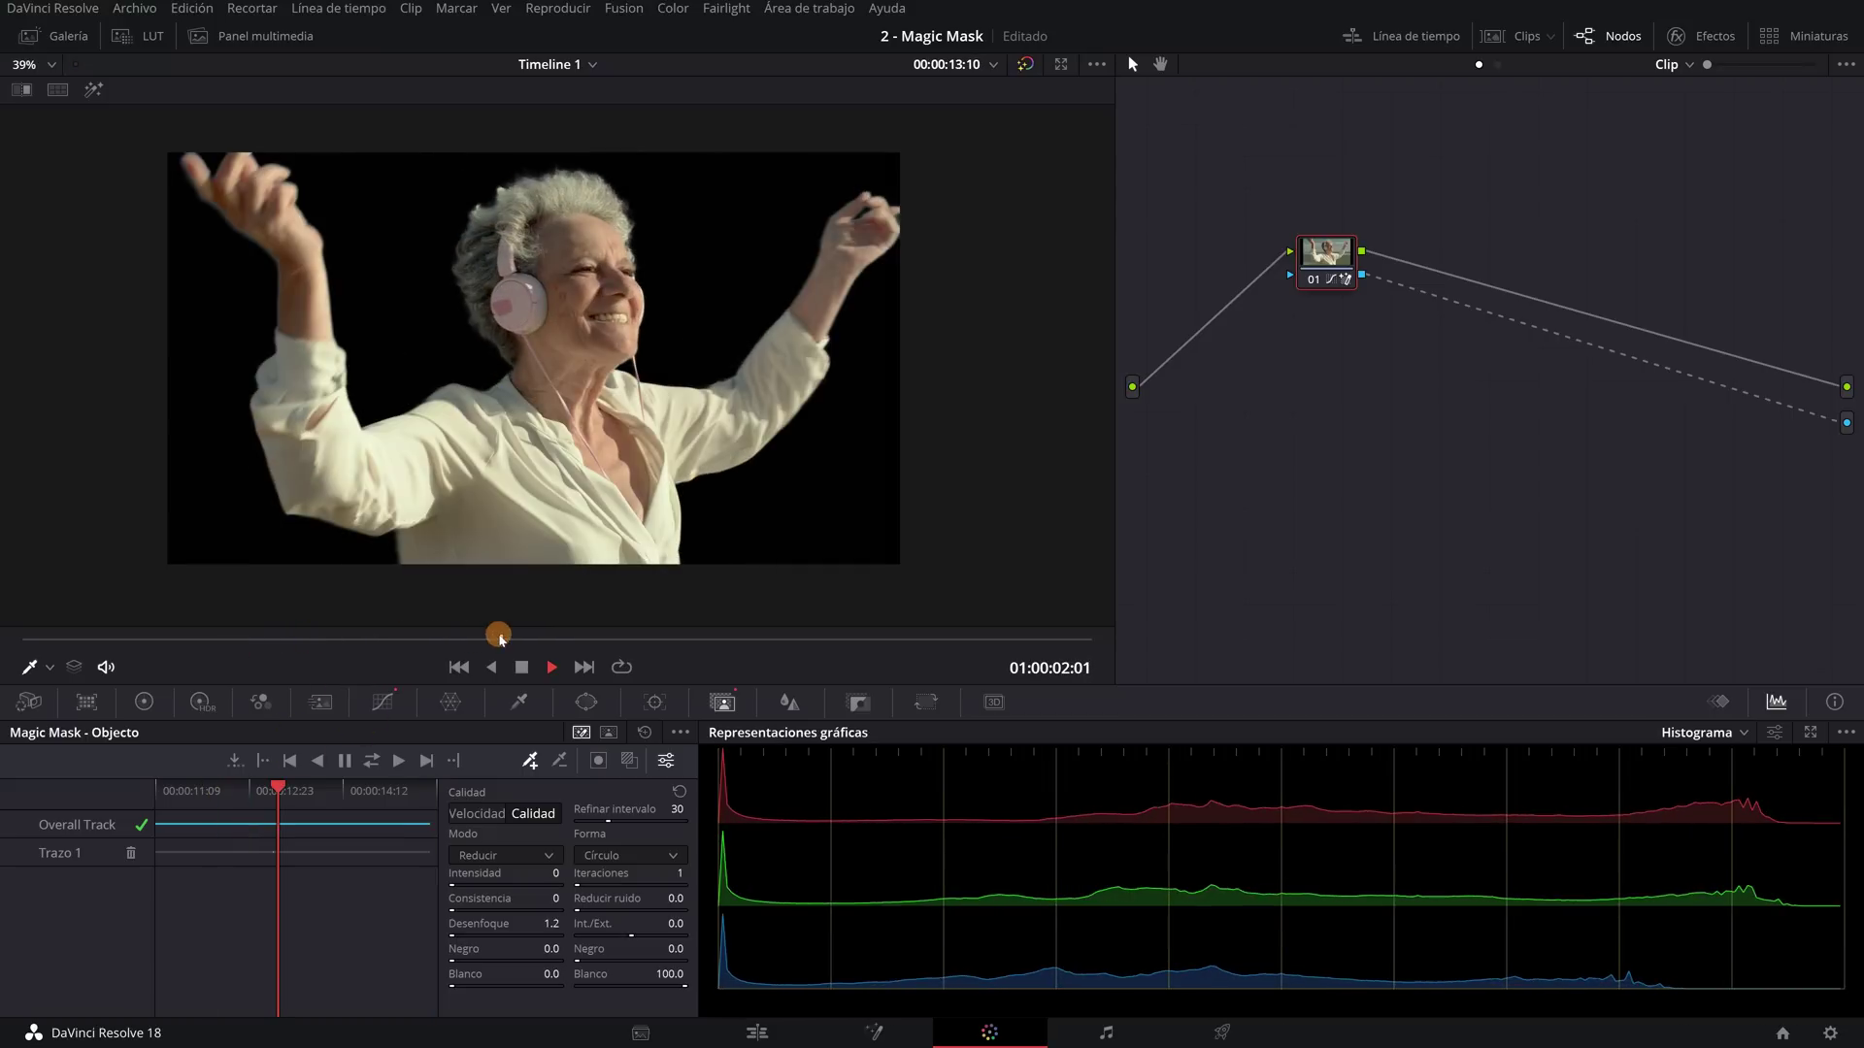
{"action": "left_click", "coordinate": [755, 1033]}
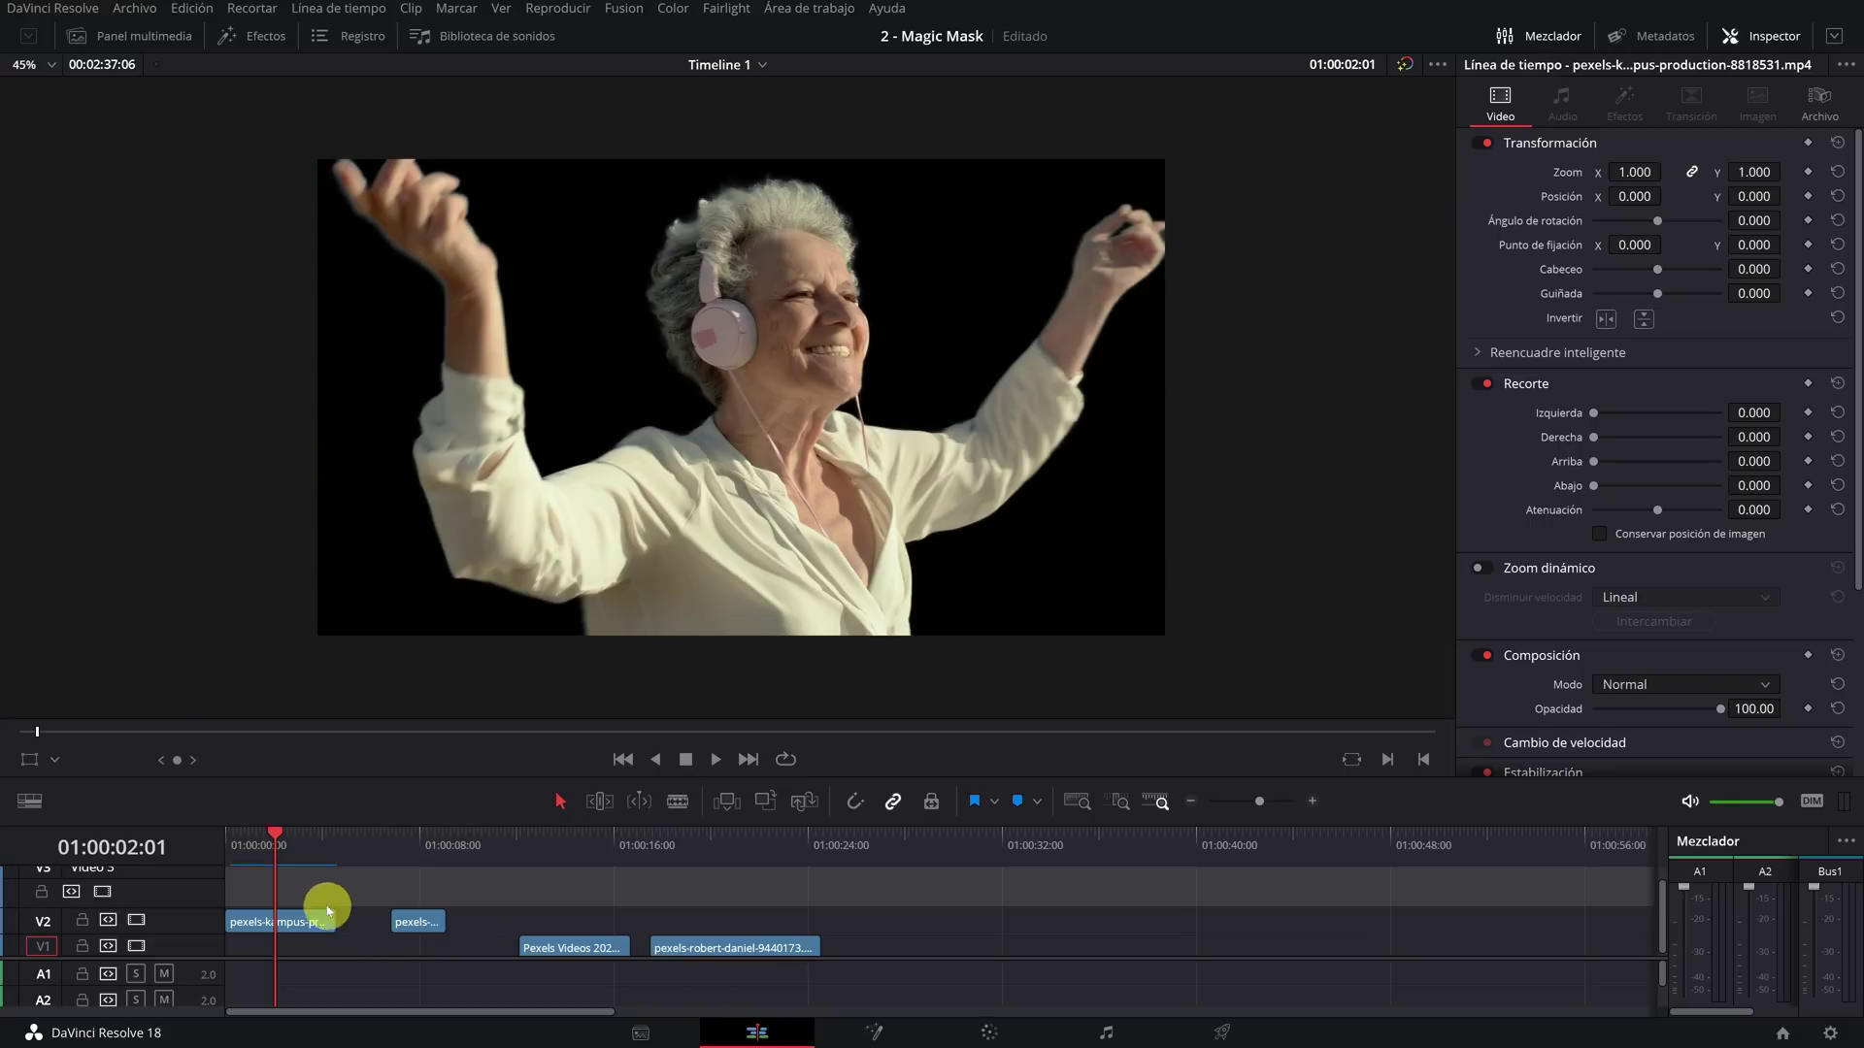
Slide the V1 concert clip to the timeline start beneath the V2 woman and play from the beginning.
{"action": "left_click_drag", "start_coordinate": [288, 858], "coordinate": [576, 881]}
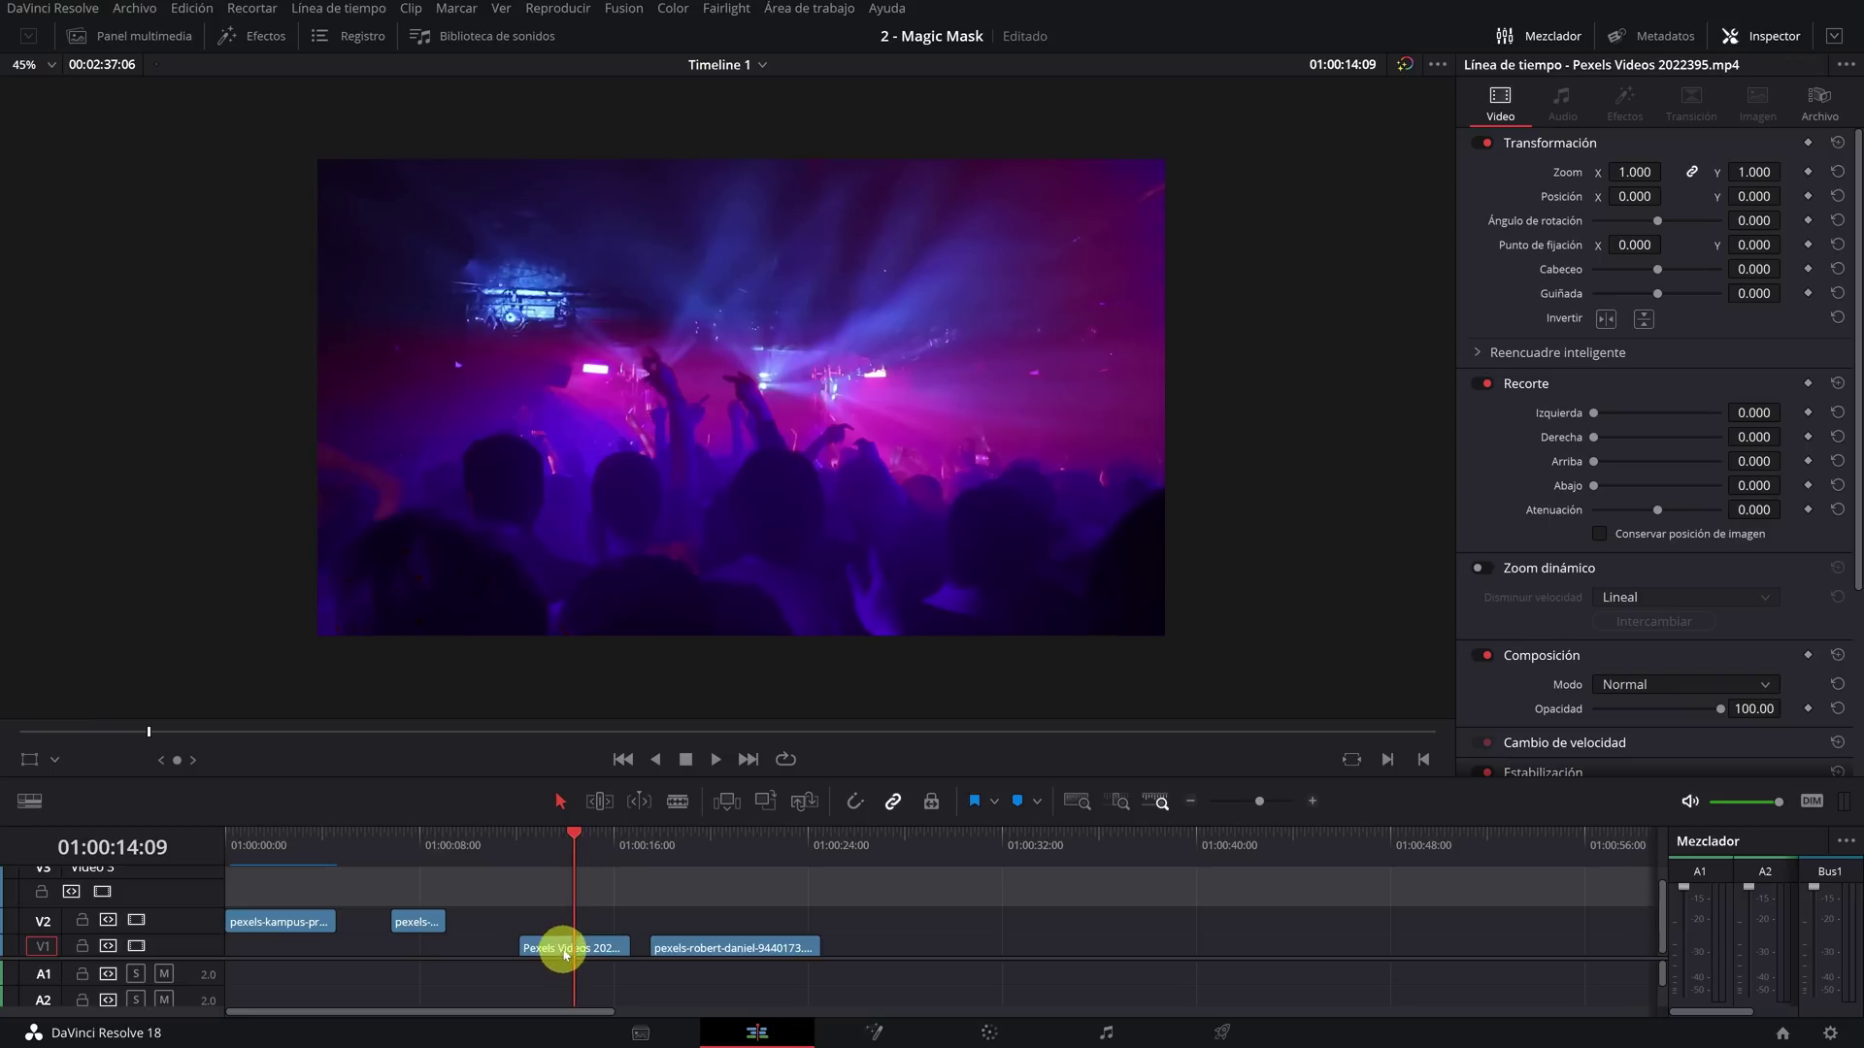
{"action": "left_click_drag", "start_coordinate": [566, 954], "coordinate": [325, 951]}
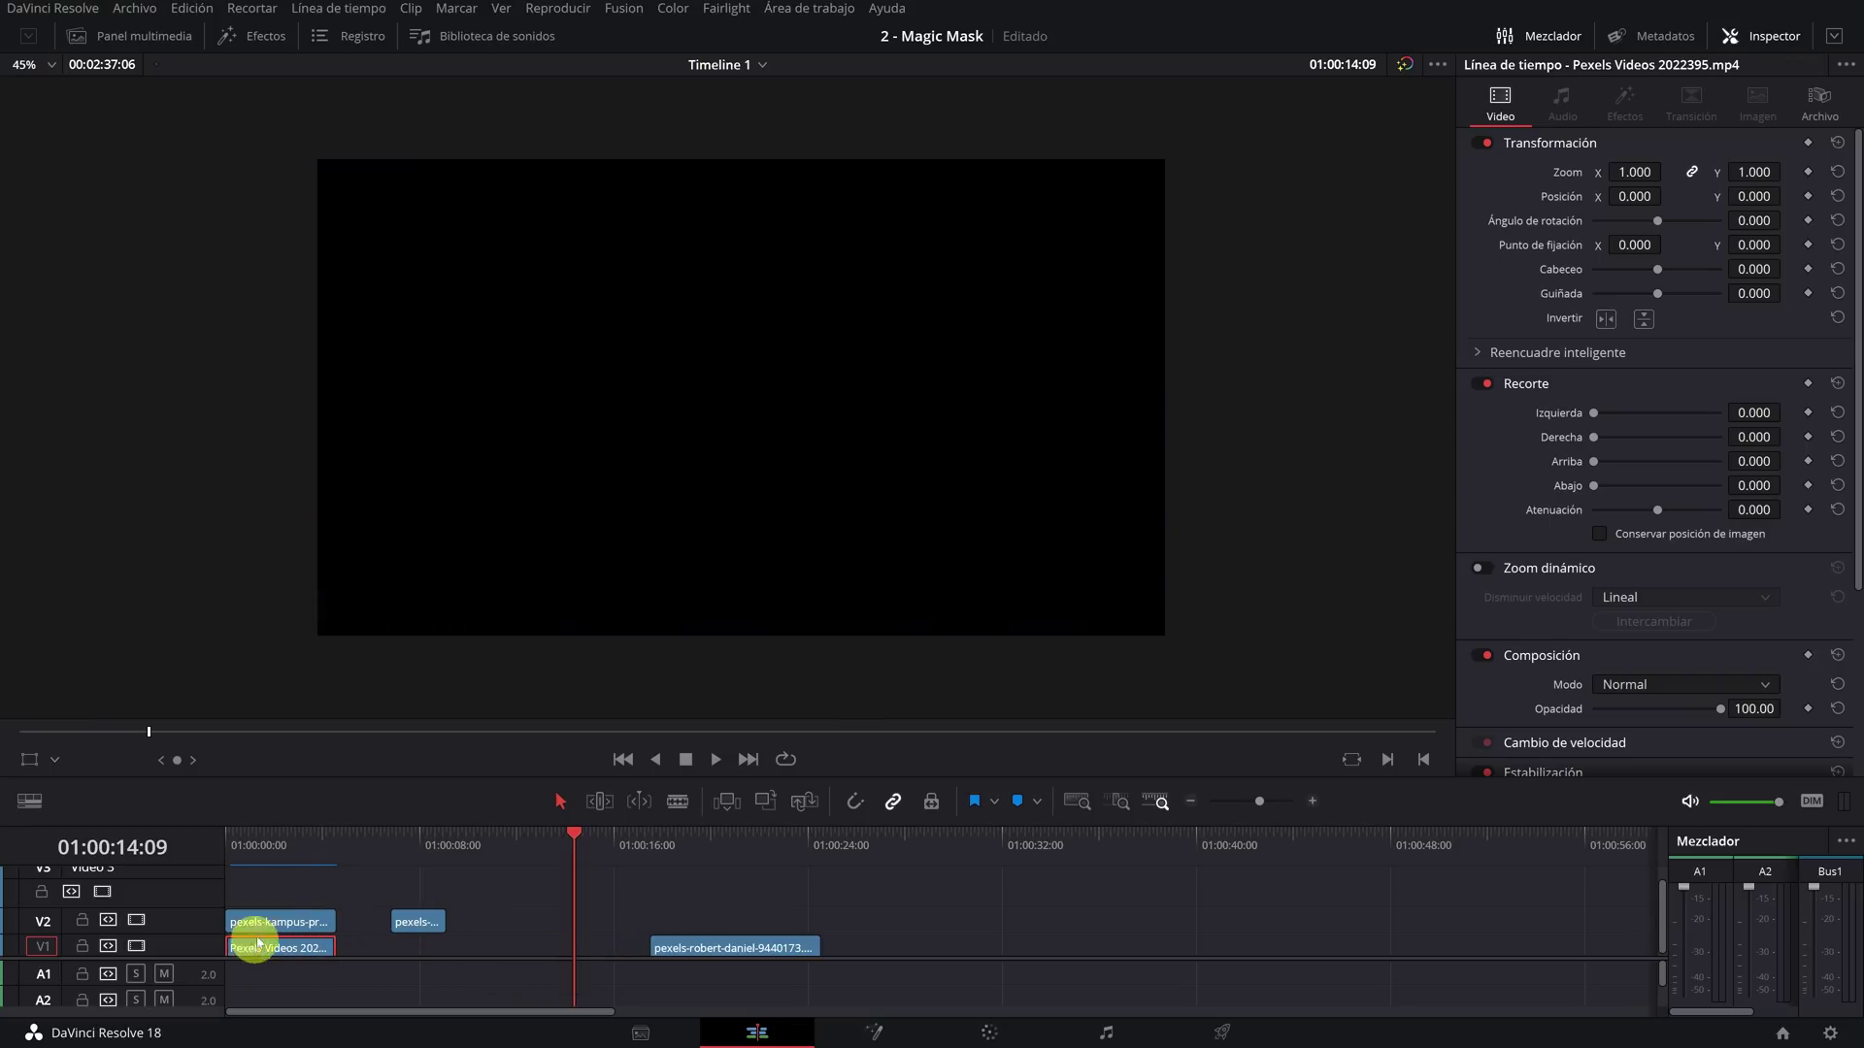
{"action": "left_click_drag", "start_coordinate": [285, 859], "coordinate": [223, 852]}
{"action": "key", "text": "space"}
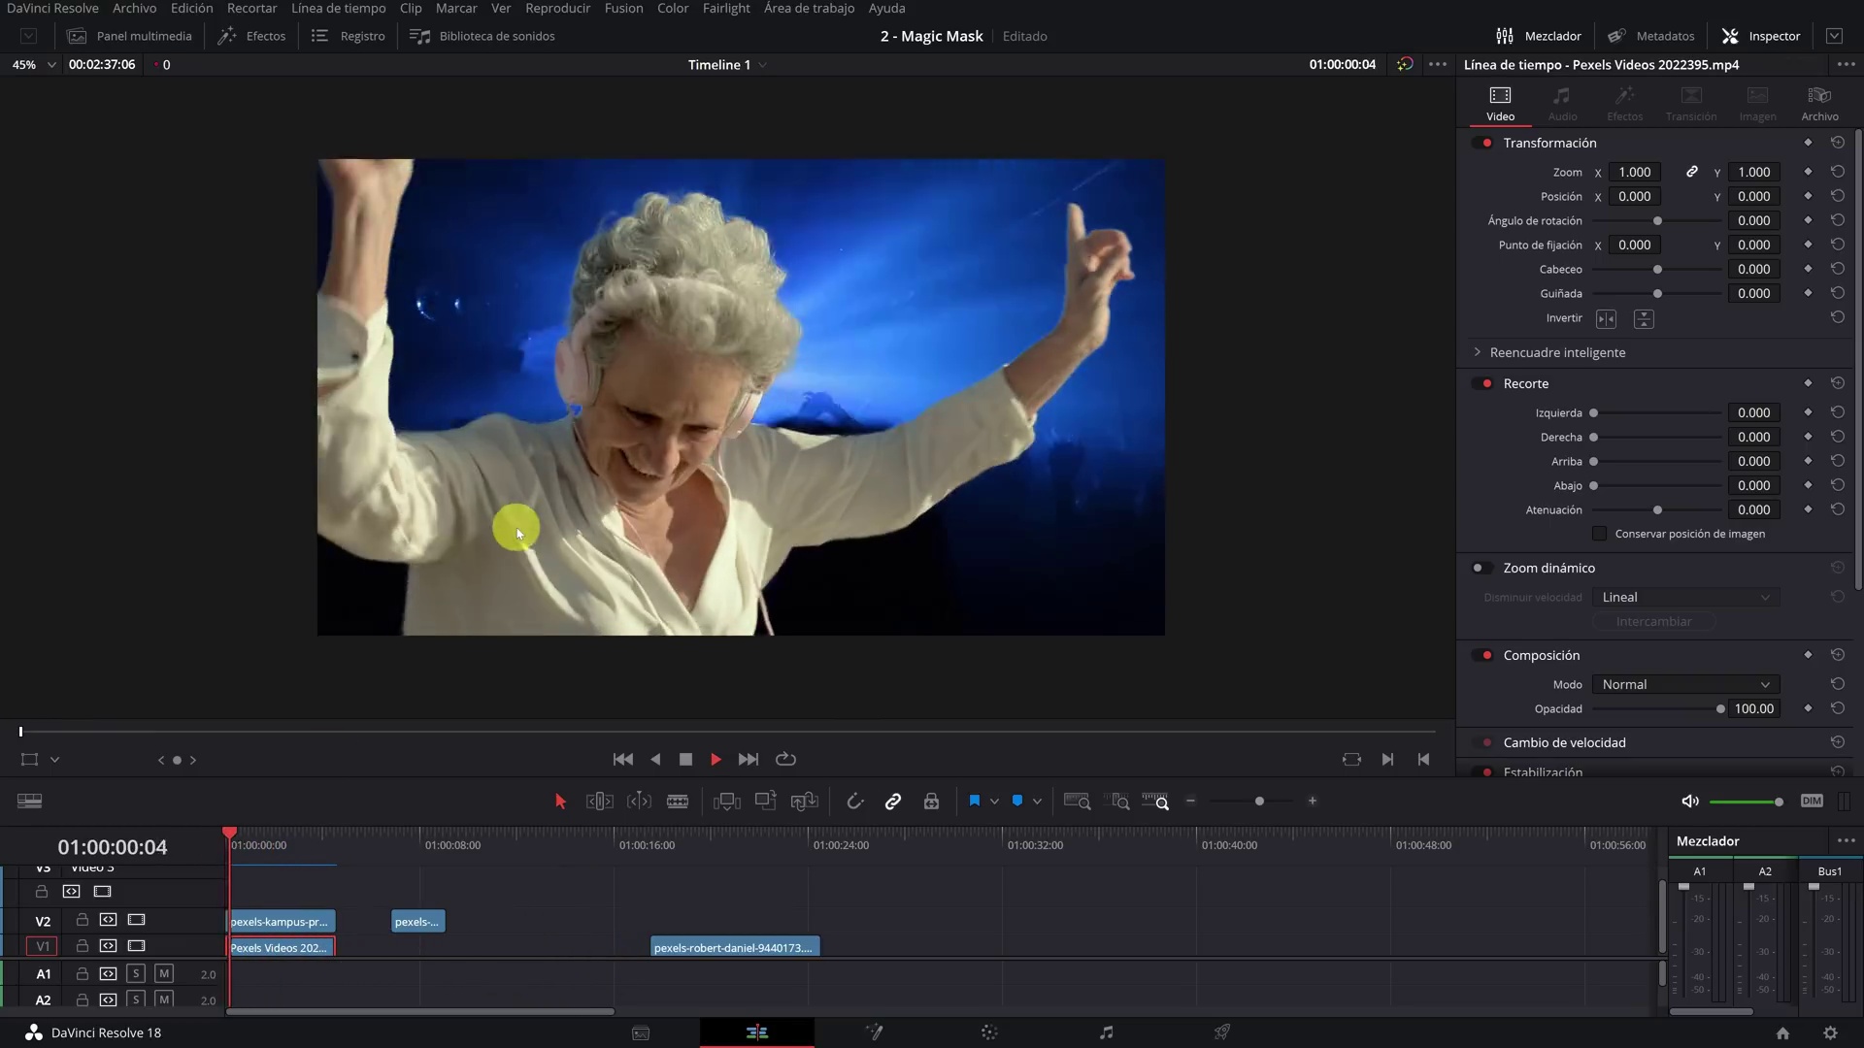